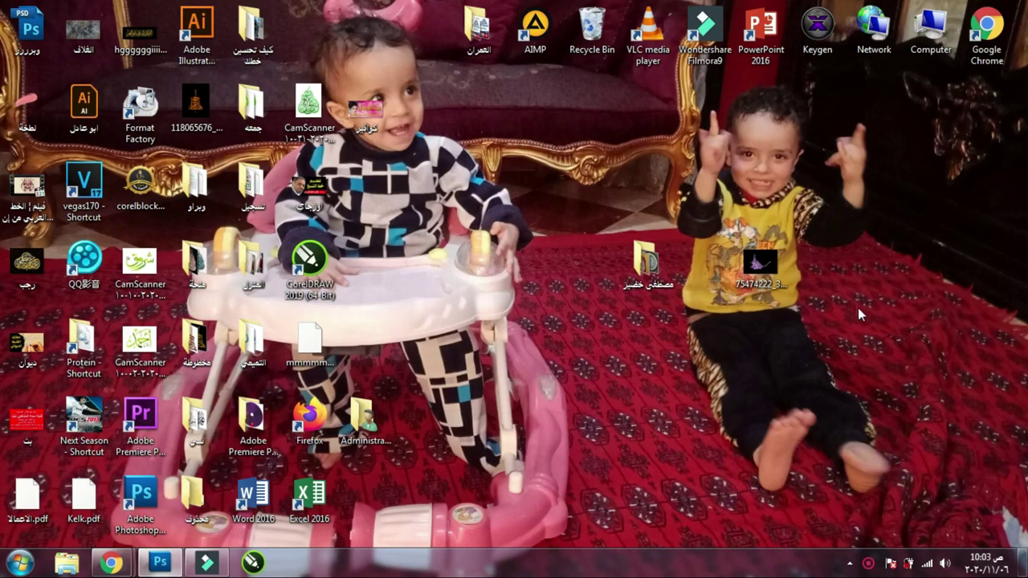
pyautogui.doubleClick(774, 286)
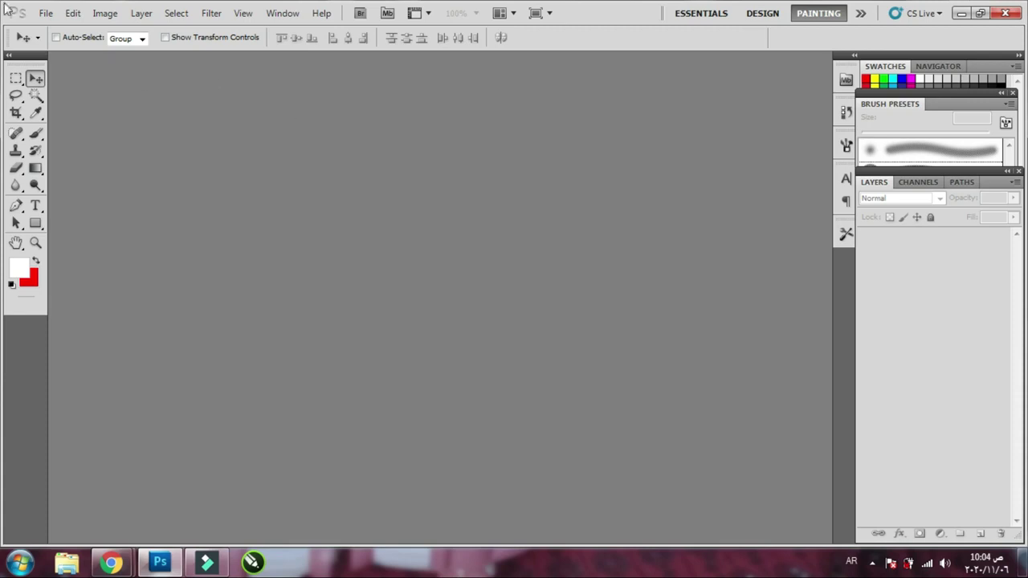
pyautogui.click(43, 12)
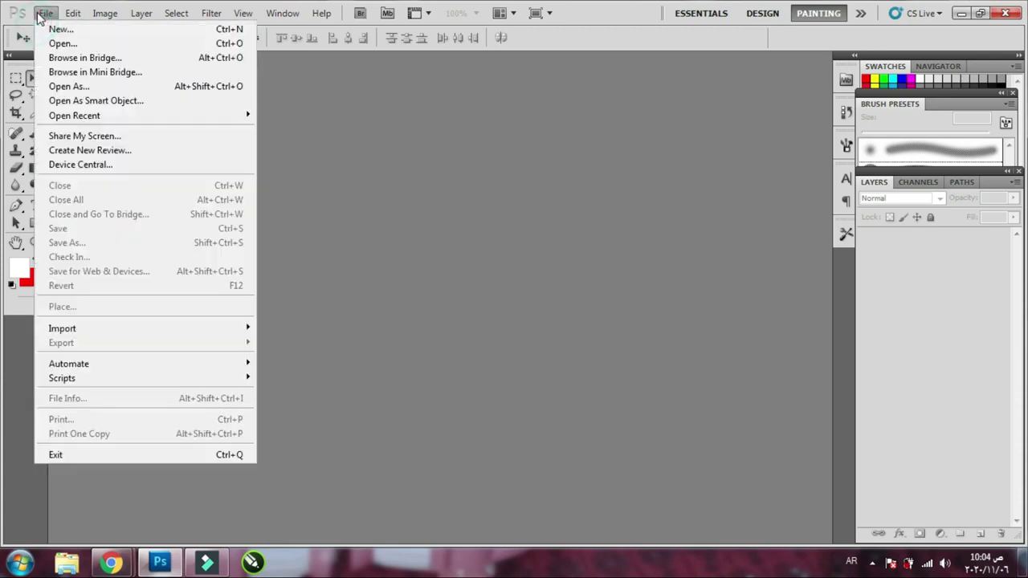
pyautogui.click(561, 206)
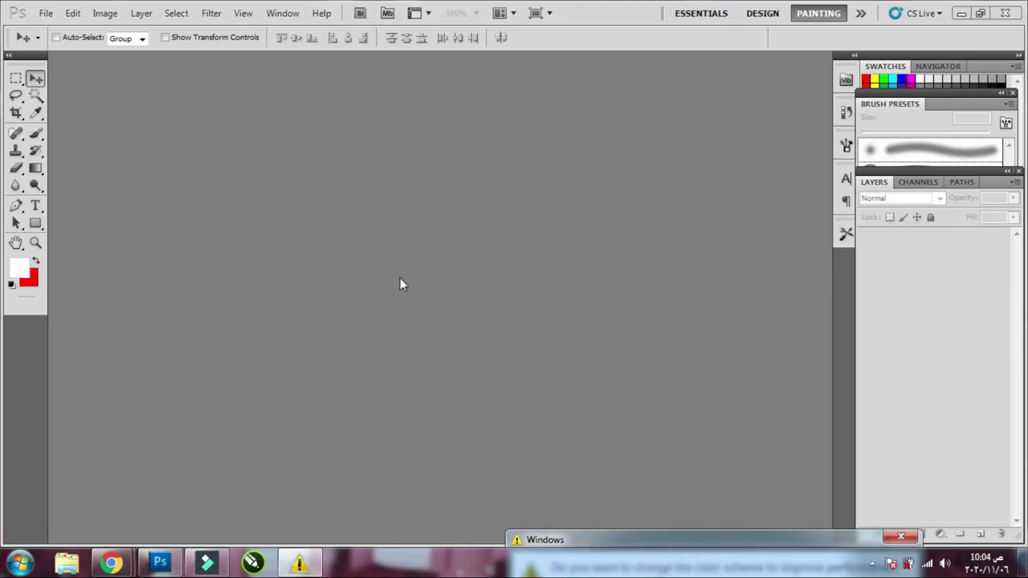
pyautogui.click(46, 13)
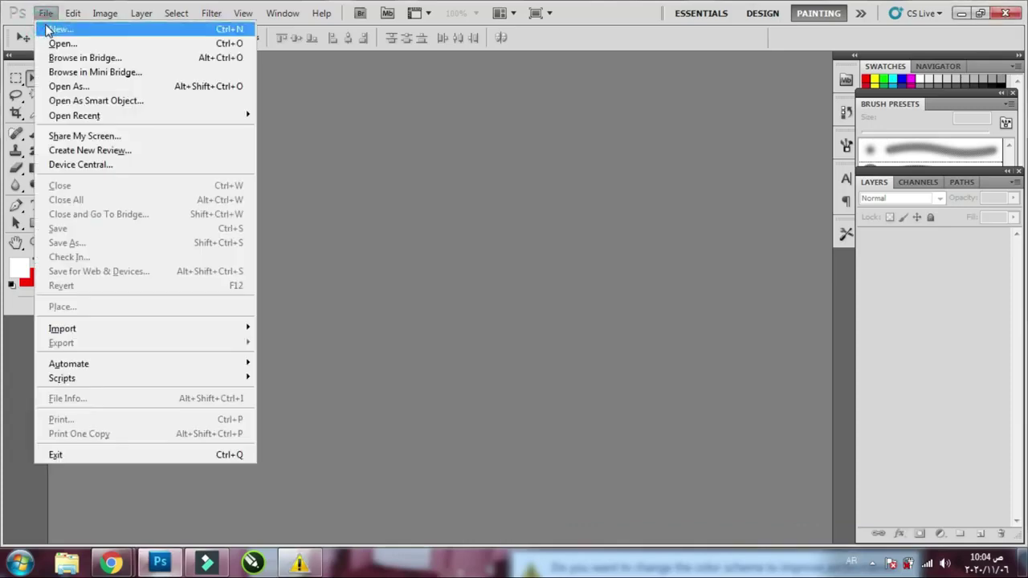
pyautogui.click(46, 13)
pyautogui.hotkey('ctrl', 'n')
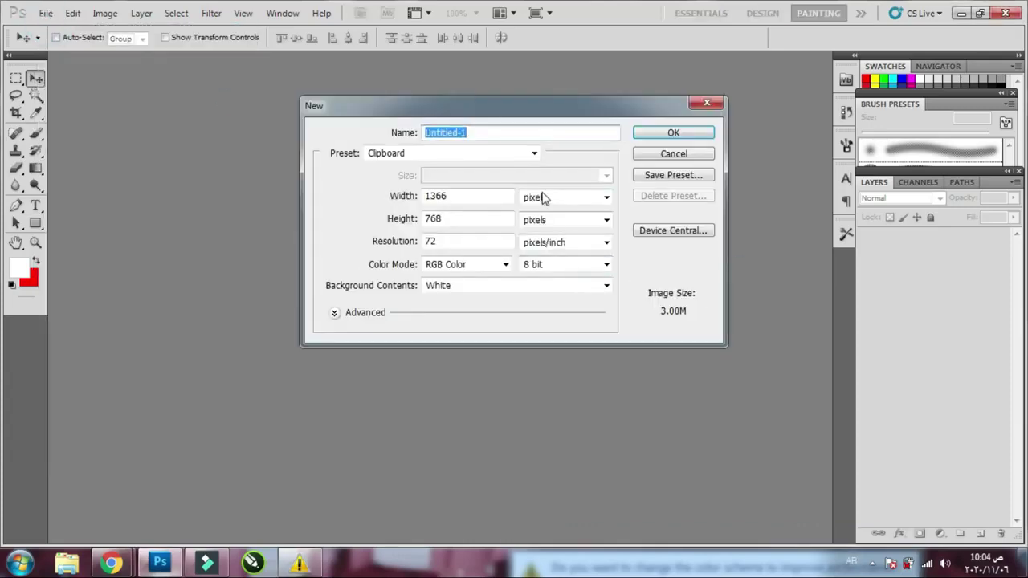
pyautogui.click(542, 196)
pyautogui.click(731, 112)
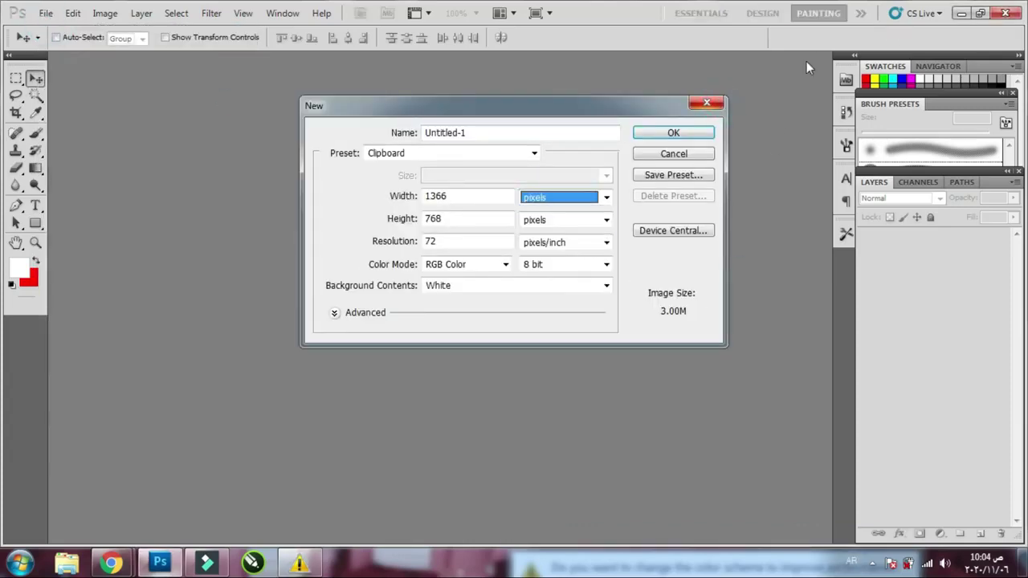
pyautogui.click(707, 103)
# Start a new document and set its width and height units to centimetres
pyautogui.click(44, 13)
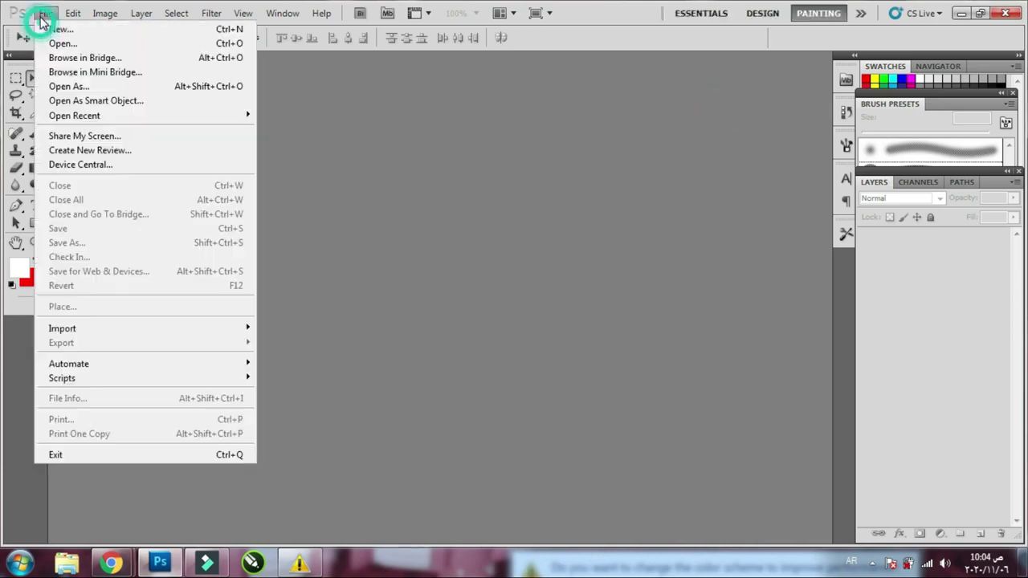
pyautogui.click(46, 29)
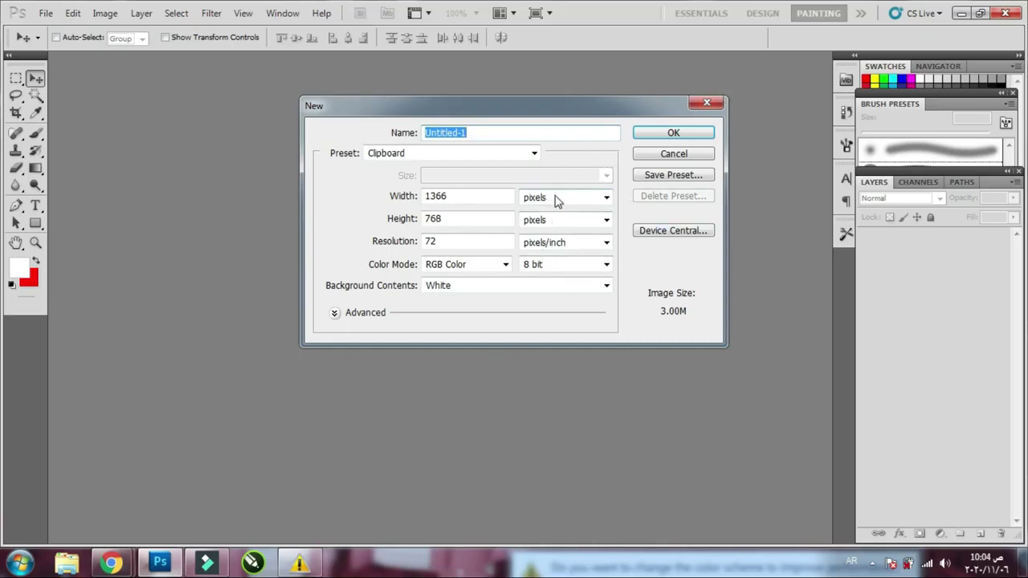
pyautogui.click(554, 197)
pyautogui.click(554, 198)
pyautogui.click(554, 196)
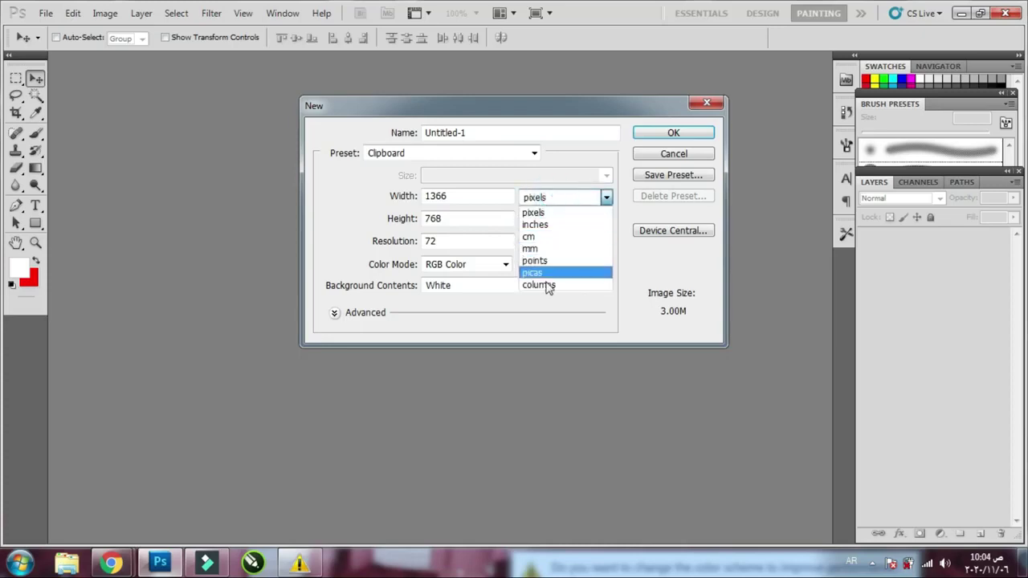
pyautogui.click(538, 238)
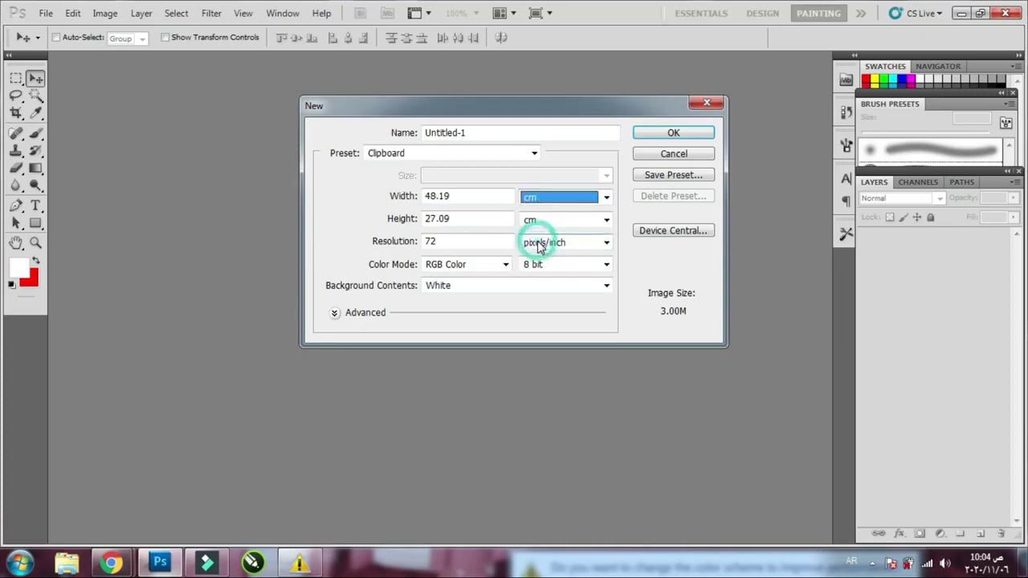
# Set the new document's width to 500 cm and its height to 100 cm
pyautogui.doubleClick(467, 199)
pyautogui.write('500')
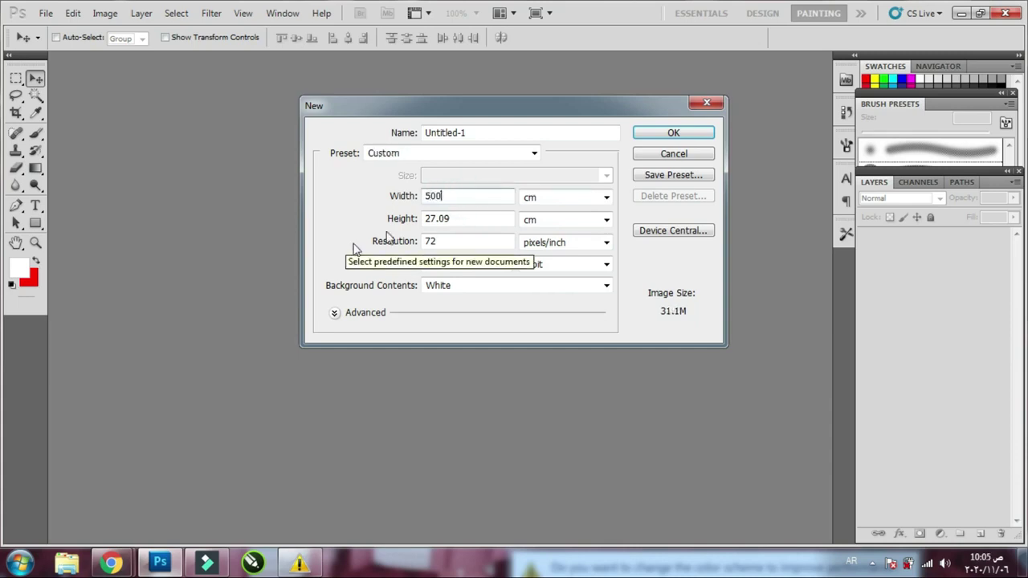
pyautogui.doubleClick(458, 219)
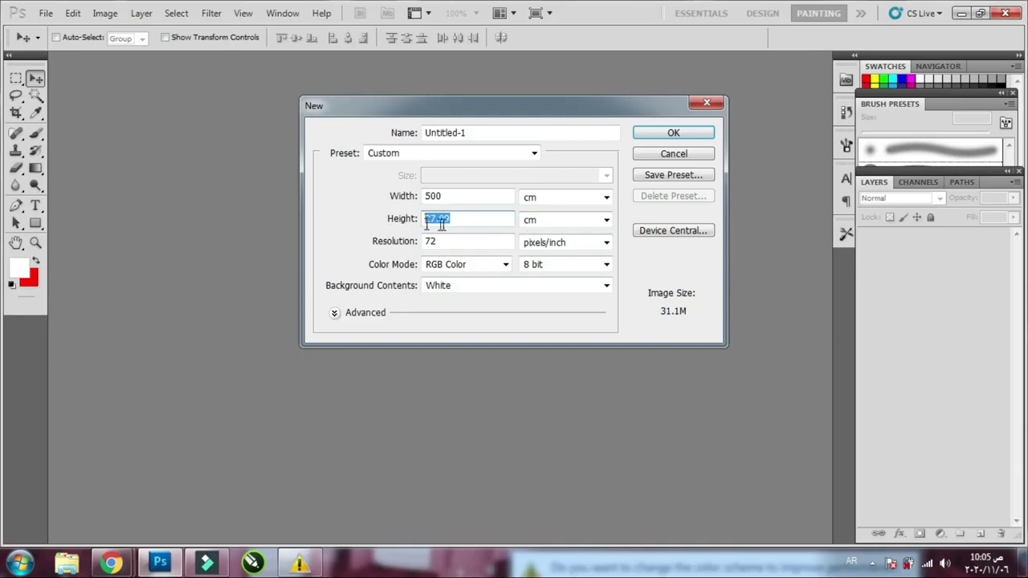
pyautogui.click(463, 220)
pyautogui.hotkey('ctrl', 'a')
pyautogui.write('100')
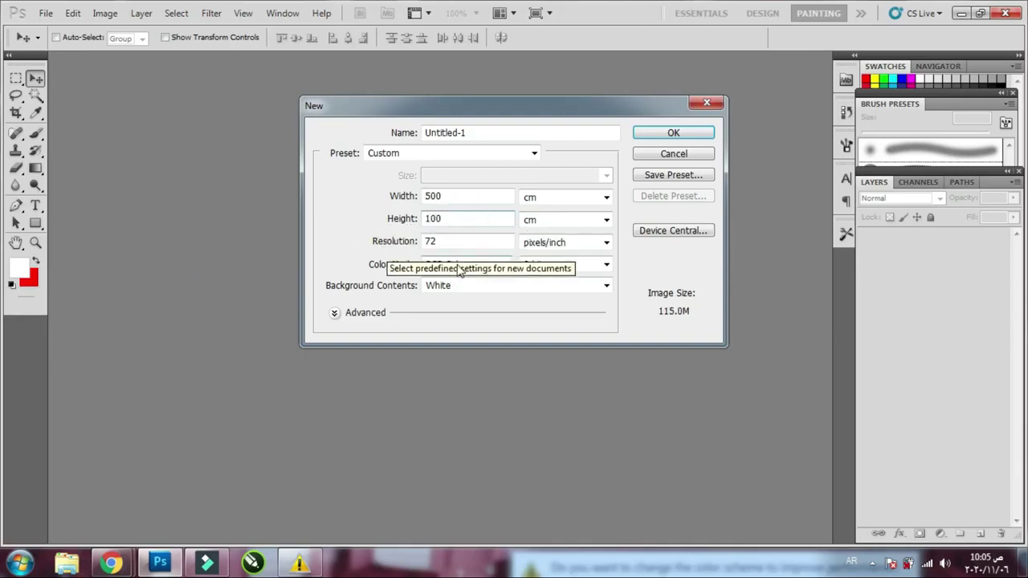
# Try a resolution of 300 pixels/inch for the new document and return it to 72
pyautogui.press('Tab')
pyautogui.write('72')
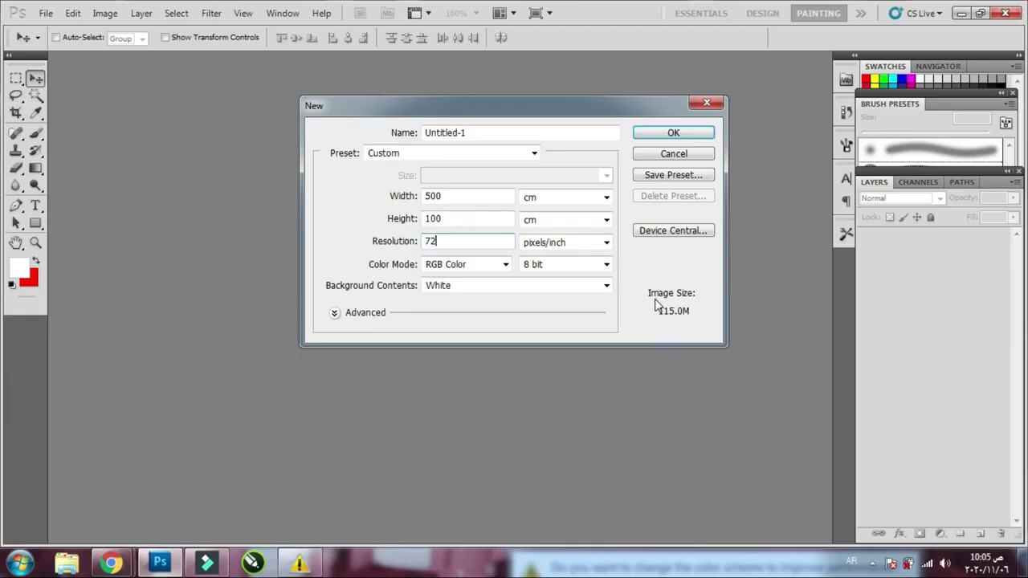
pyautogui.doubleClick(458, 239)
pyautogui.write('300')
pyautogui.moveTo(459, 241); pyautogui.dragTo(351, 240)
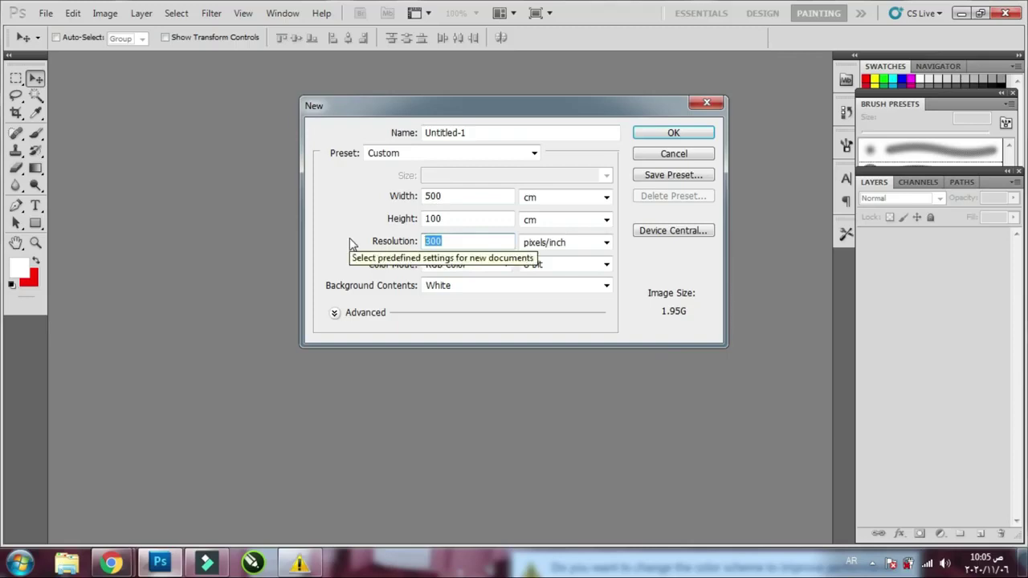
pyautogui.write('72')
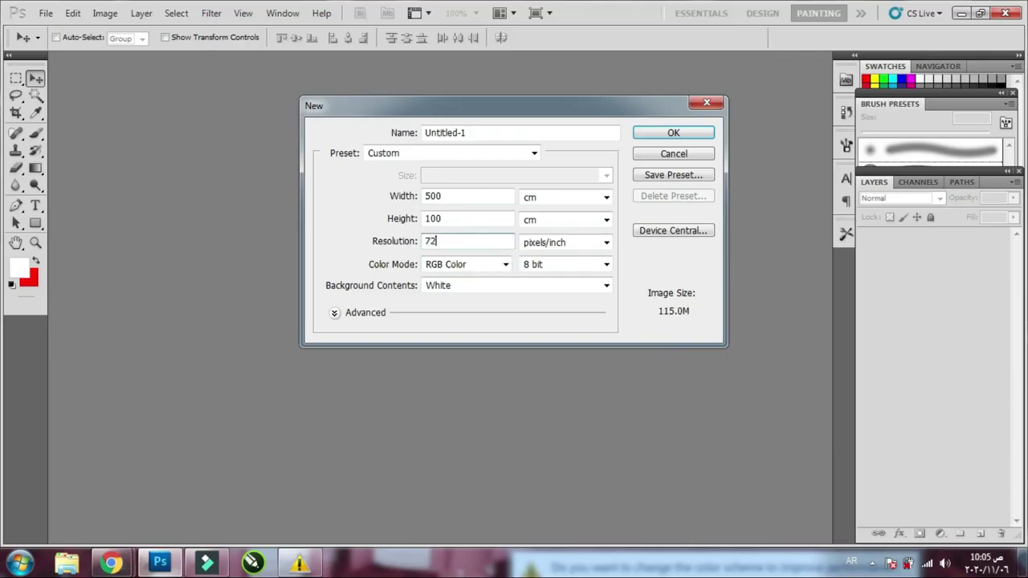
# Set the new document's width to 200 cm
pyautogui.moveTo(488, 197); pyautogui.dragTo(311, 204)
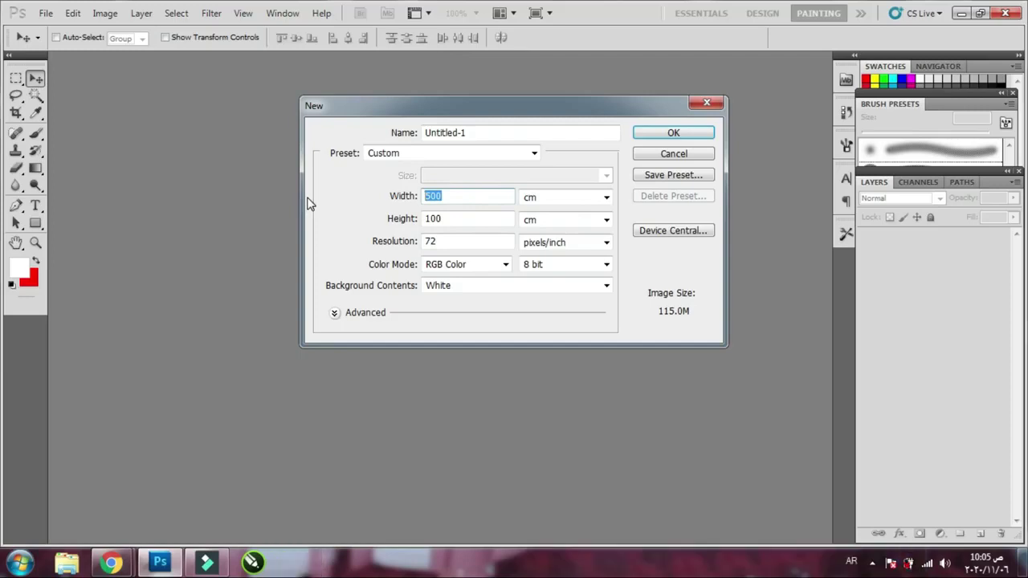
pyautogui.write('200')
pyautogui.moveTo(468, 218); pyautogui.dragTo(397, 219)
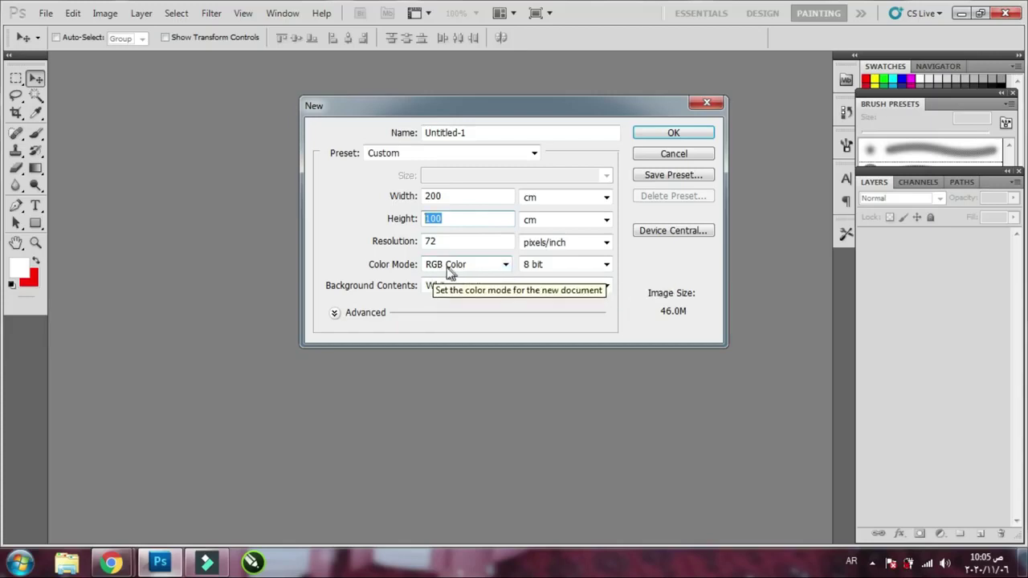
# Switch the color mode to CMYK Color and back to RGB Color, and create the document
pyautogui.click(506, 265)
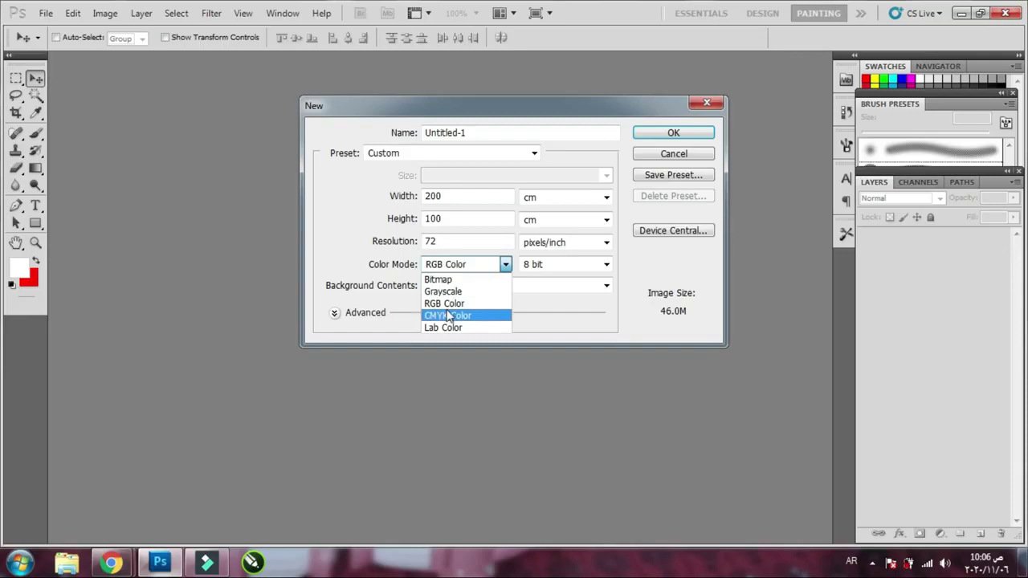
pyautogui.click(448, 315)
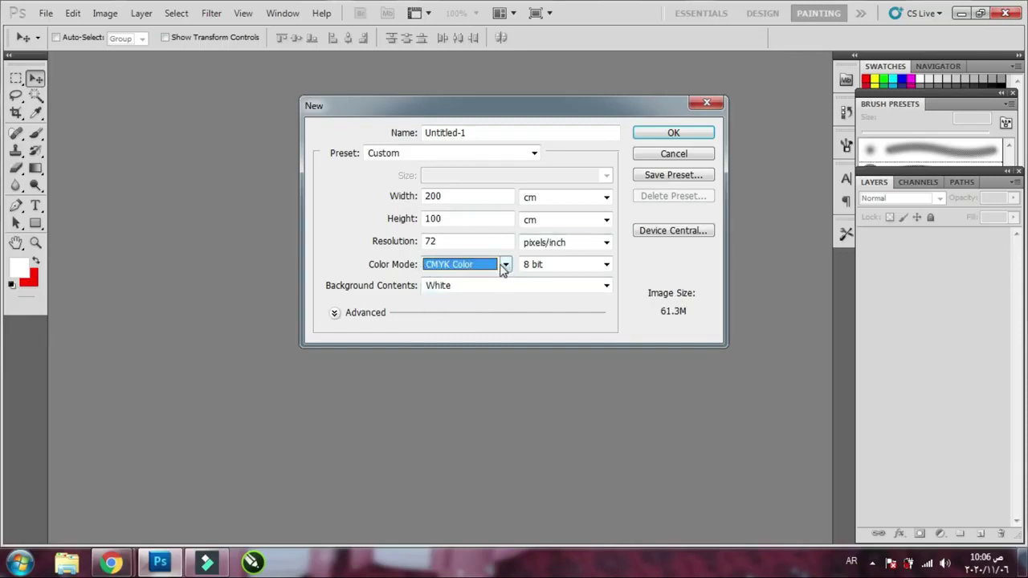
pyautogui.click(503, 266)
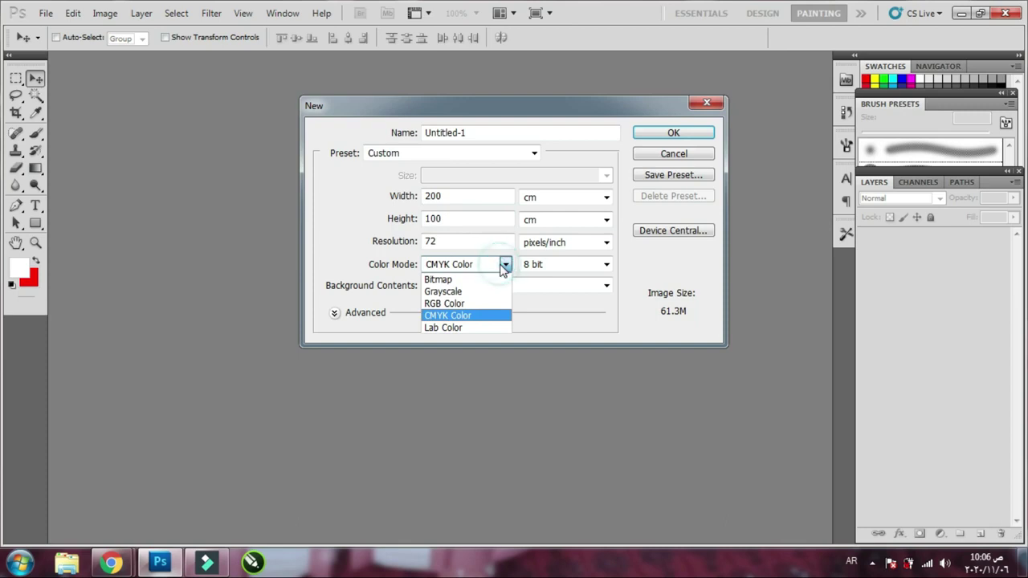
pyautogui.click(443, 304)
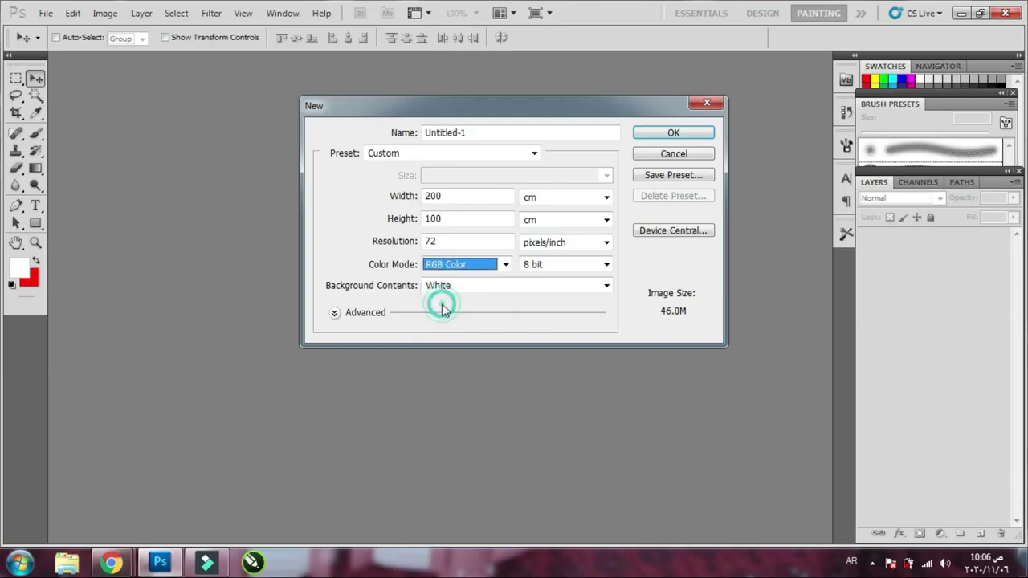
pyautogui.click(667, 130)
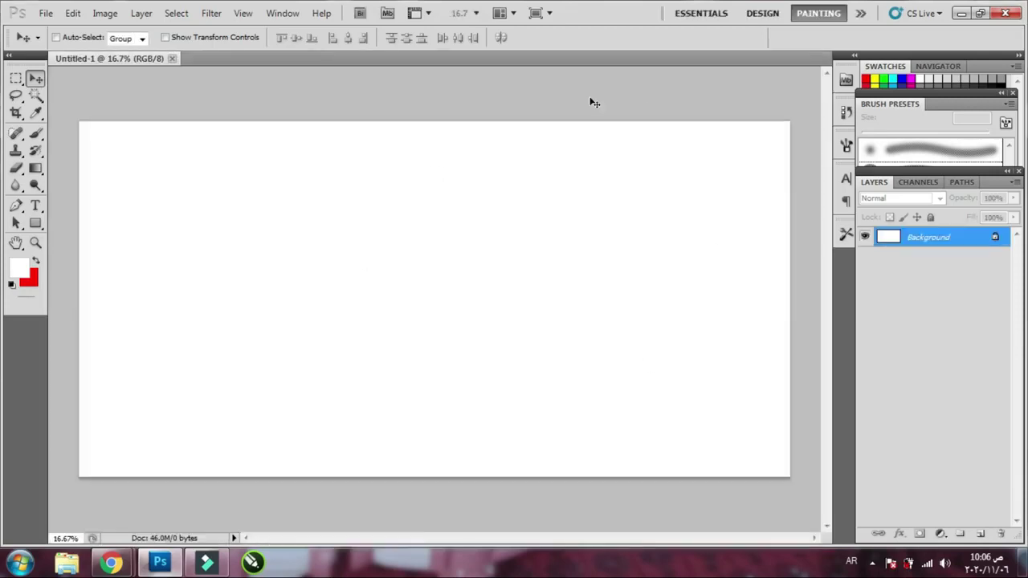
# Add the placeholder text "qwedfqwdqwdlgjhqwfwesfswefqwfwqfwedfswdfwd" as a text layer on the right half of the canvas
pyautogui.hotkey('ctrl', '-')
pyautogui.hotkey('ctrl', '-')
pyautogui.hotkey('ctrl', '-')
pyautogui.hotkey('ctrl', '-')
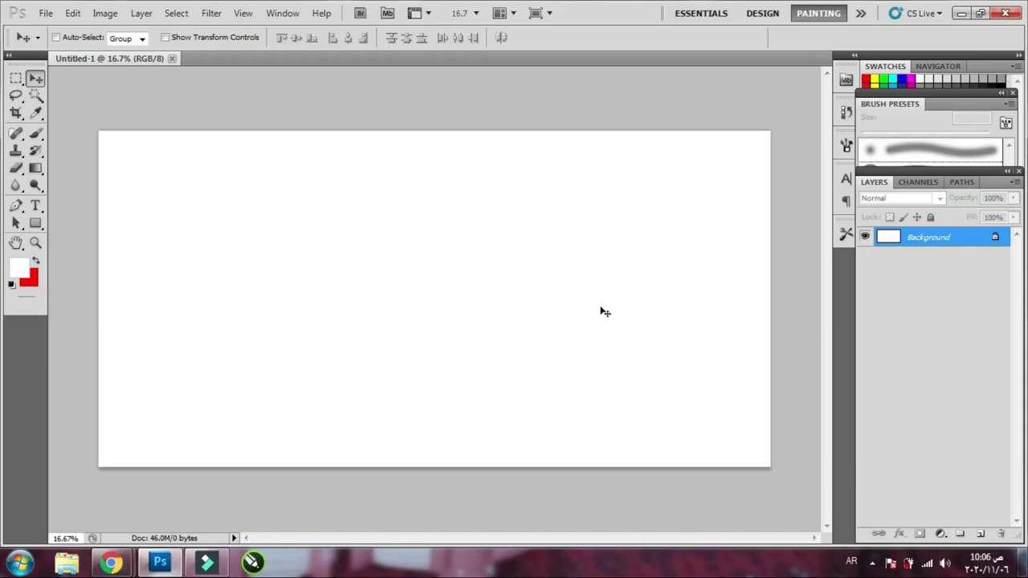
pyautogui.hotkey('ctrl', '+')
pyautogui.hotkey('ctrl', '+')
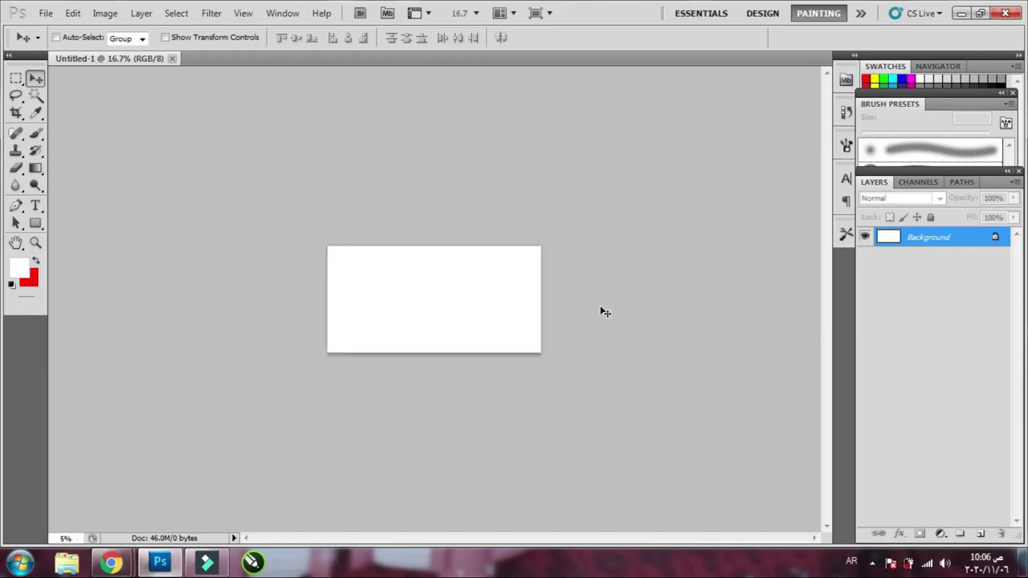
pyautogui.hotkey('ctrl', '+')
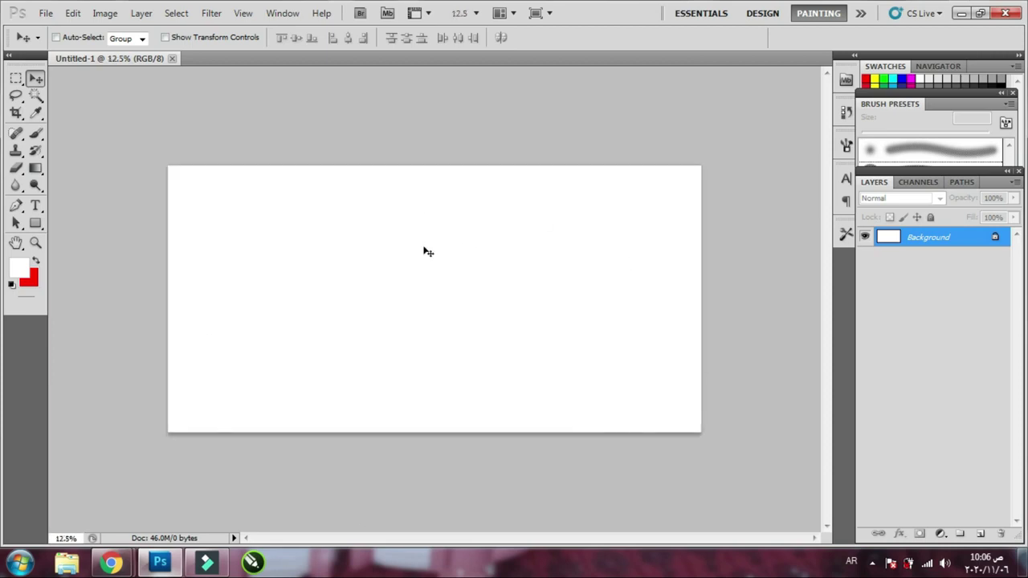
pyautogui.click(36, 206)
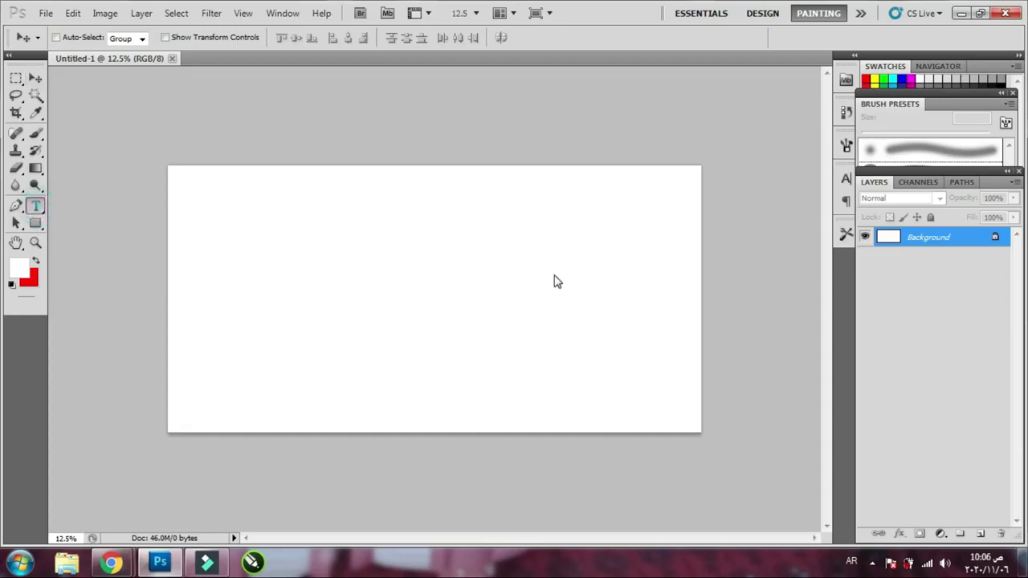
pyautogui.click(607, 294)
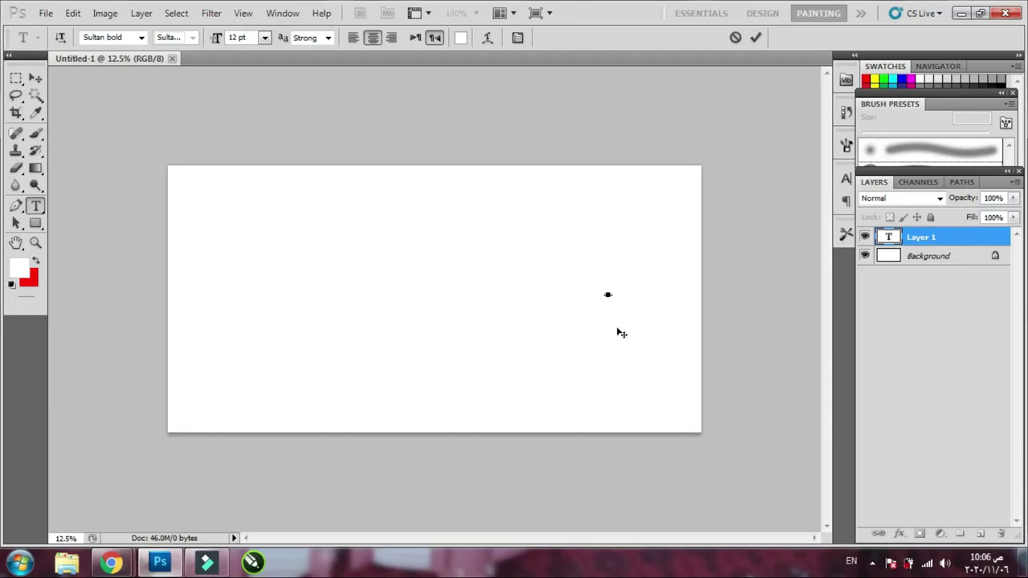
pyautogui.click(35, 79)
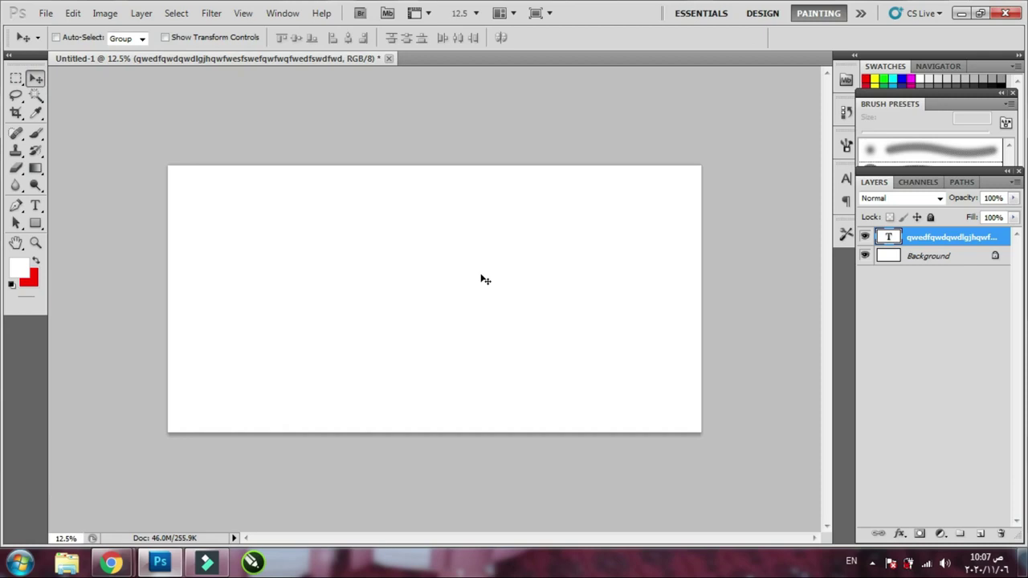
# Enlarge the text layer with Free Transform until it spans nearly the full canvas height
pyautogui.hotkey('ctrl', 't')
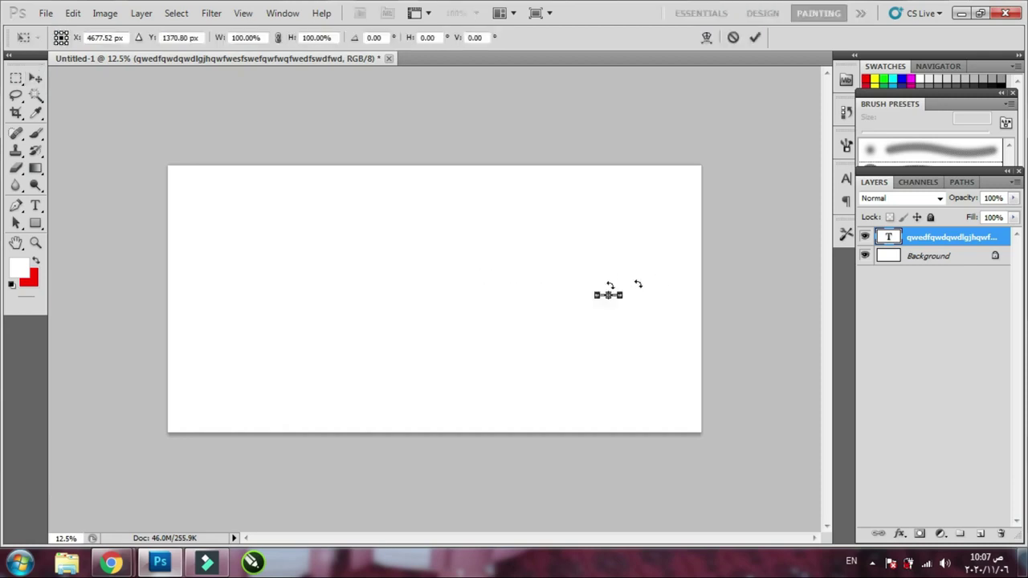
pyautogui.moveTo(614, 286); pyautogui.dragTo(619, 259)
pyautogui.moveTo(680, 218); pyautogui.dragTo(726, 175)
pyautogui.press('Return')
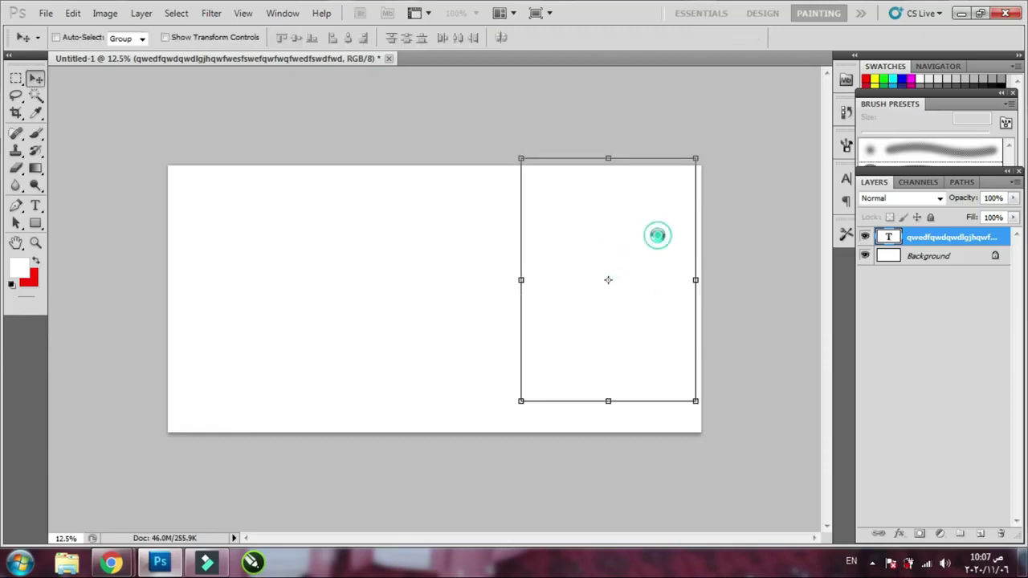
pyautogui.click(651, 273)
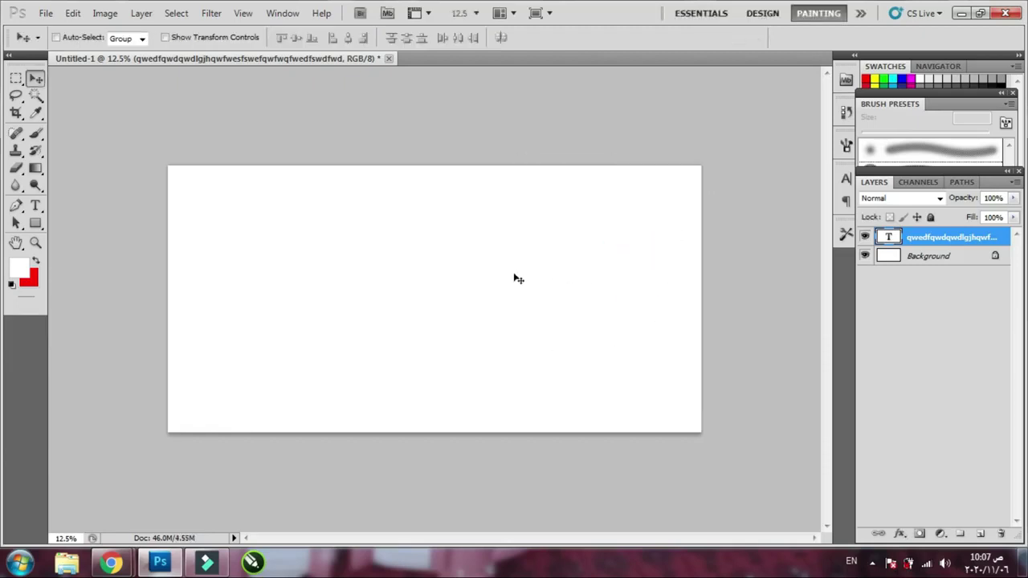
# Move the enlarged text toward the middle of the canvas
pyautogui.click(594, 268)
pyautogui.click(597, 267)
pyautogui.hotkey('ctrl', 't')
pyautogui.doubleClick(505, 264)
pyautogui.click(21, 271)
pyautogui.press('Escape')
# Edit the placeholder text layer and change its text color to red, ff0000
pyautogui.click(35, 206)
pyautogui.rightClick(560, 279)
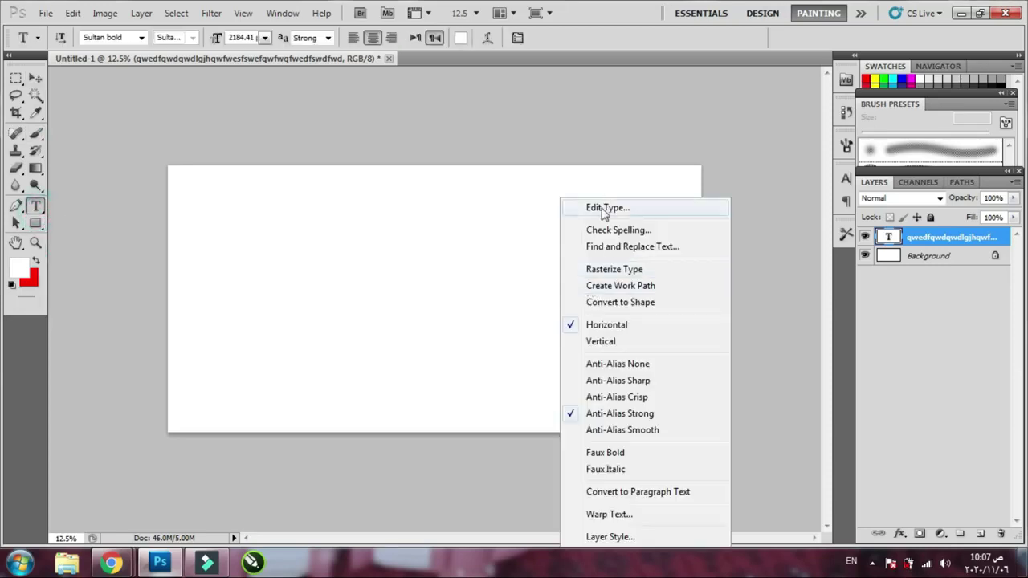
pyautogui.click(601, 208)
pyautogui.click(24, 273)
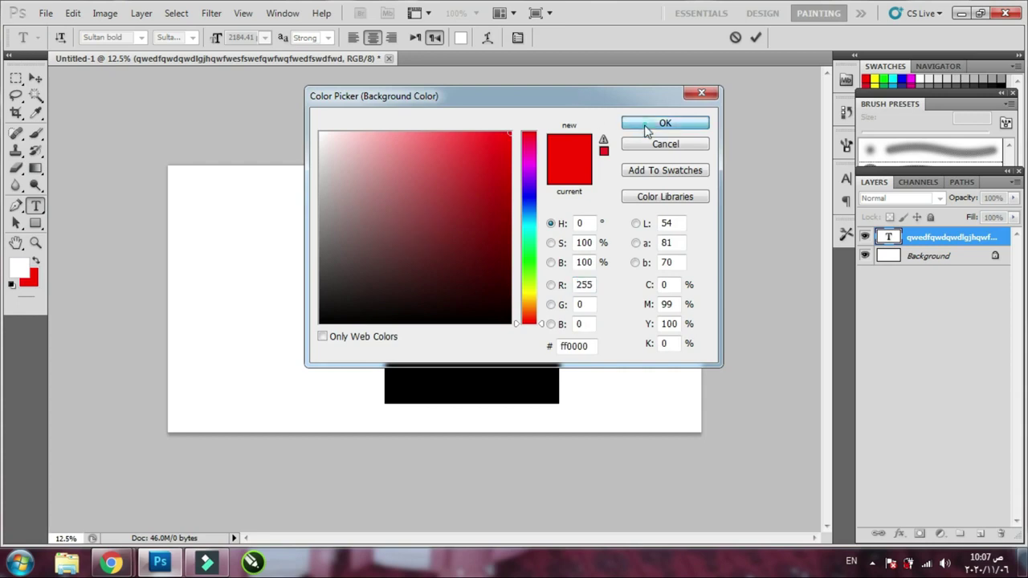
pyautogui.click(665, 123)
pyautogui.click(19, 267)
pyautogui.click(495, 193)
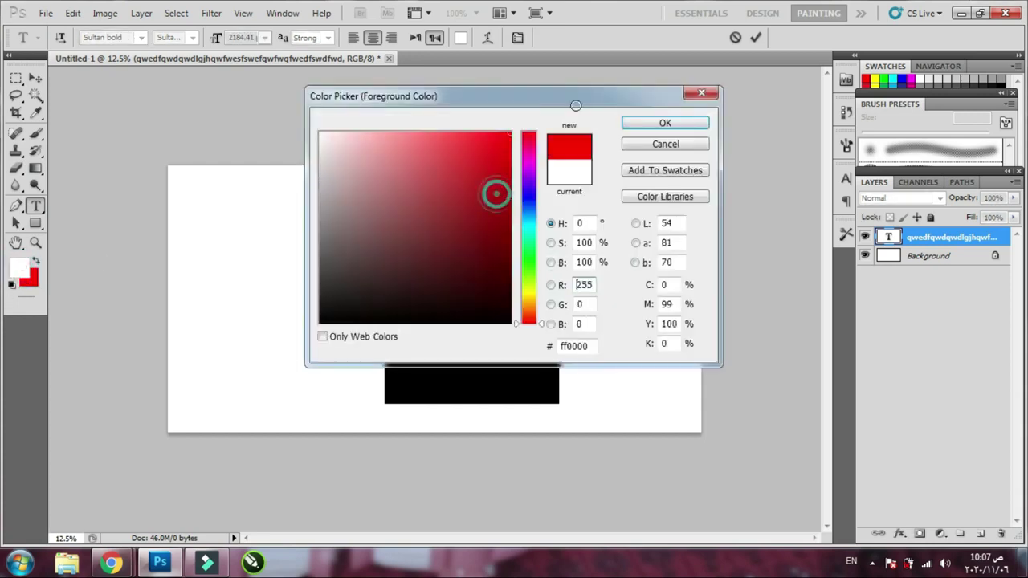
pyautogui.press('Return')
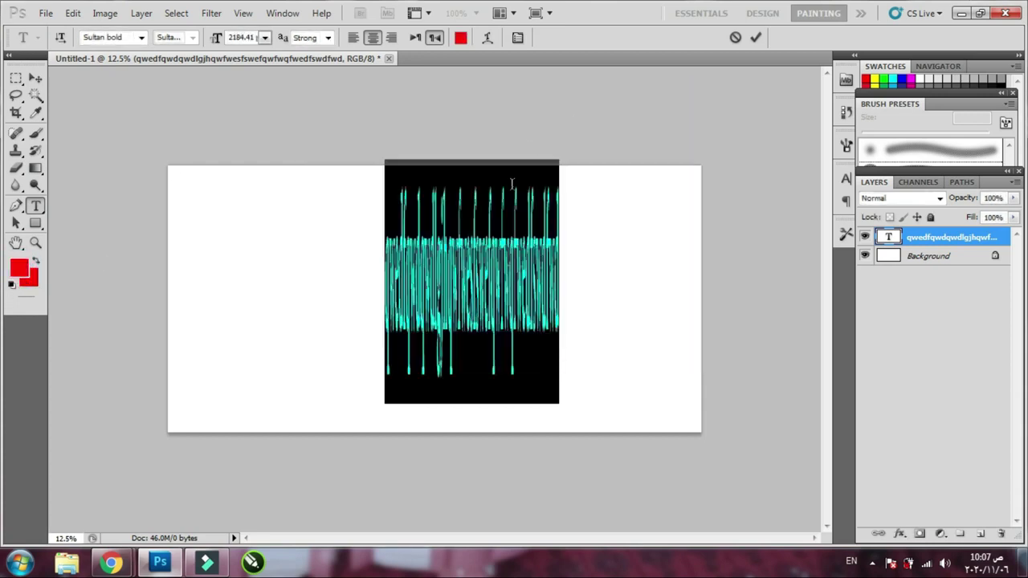
pyautogui.click(16, 78)
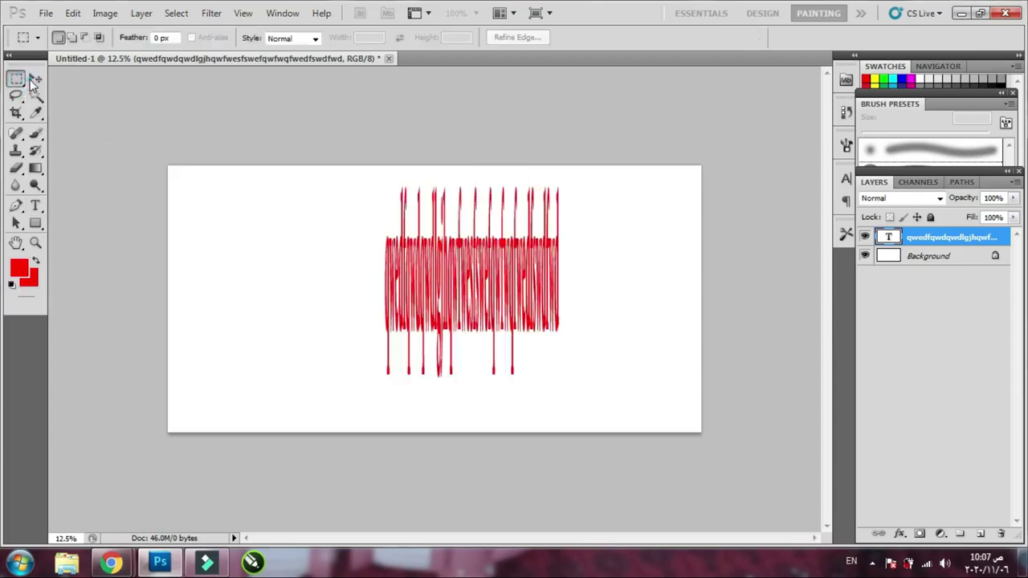
# Compress the red text's height to about a third with Free Transform, keeping its width
pyautogui.click(35, 78)
pyautogui.hotkey('ctrl', 't')
pyautogui.moveTo(476, 407); pyautogui.dragTo(473, 323)
pyautogui.doubleClick(477, 305)
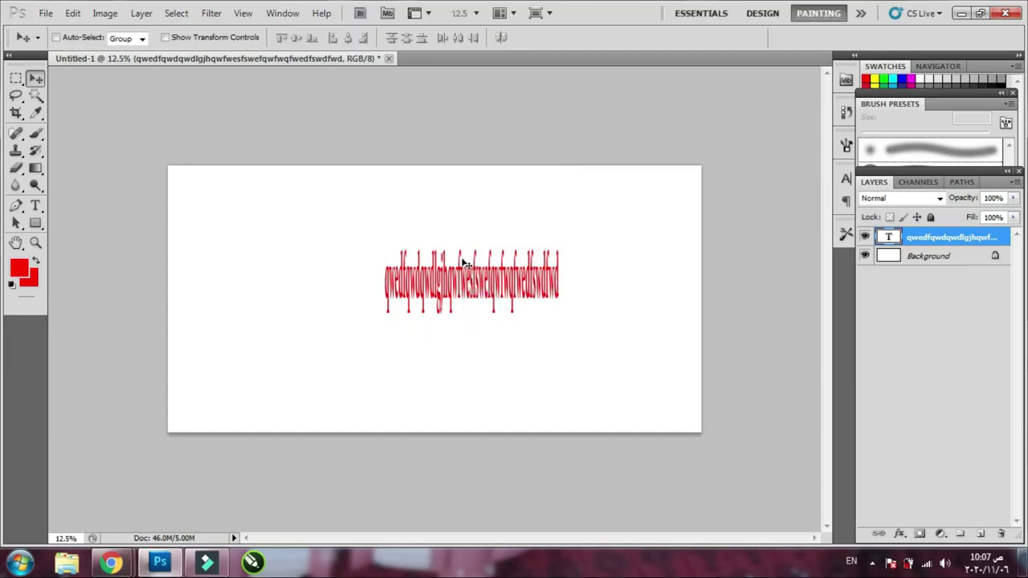
# Replace the whole placeholder text with the Arabic text "كوافير مكة"
pyautogui.click(35, 223)
pyautogui.click(35, 206)
pyautogui.rightClick(429, 241)
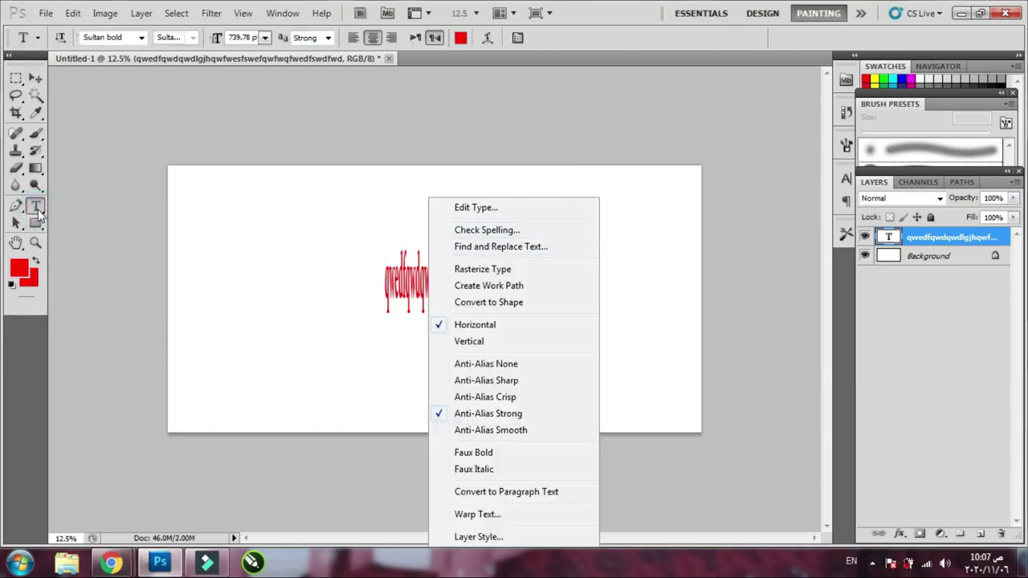
pyautogui.click(475, 209)
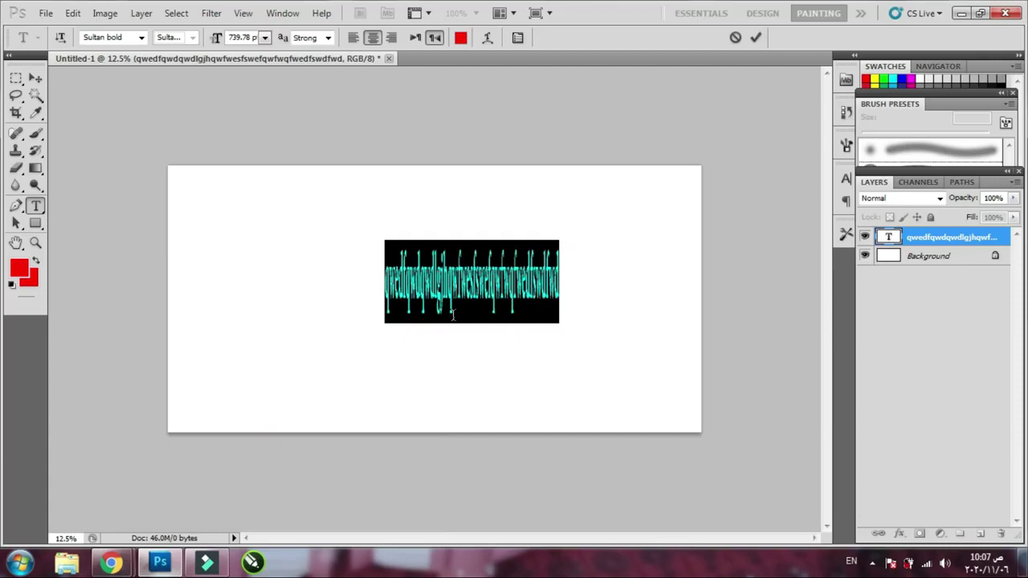
pyautogui.click(452, 315)
pyautogui.press('BackSpace')
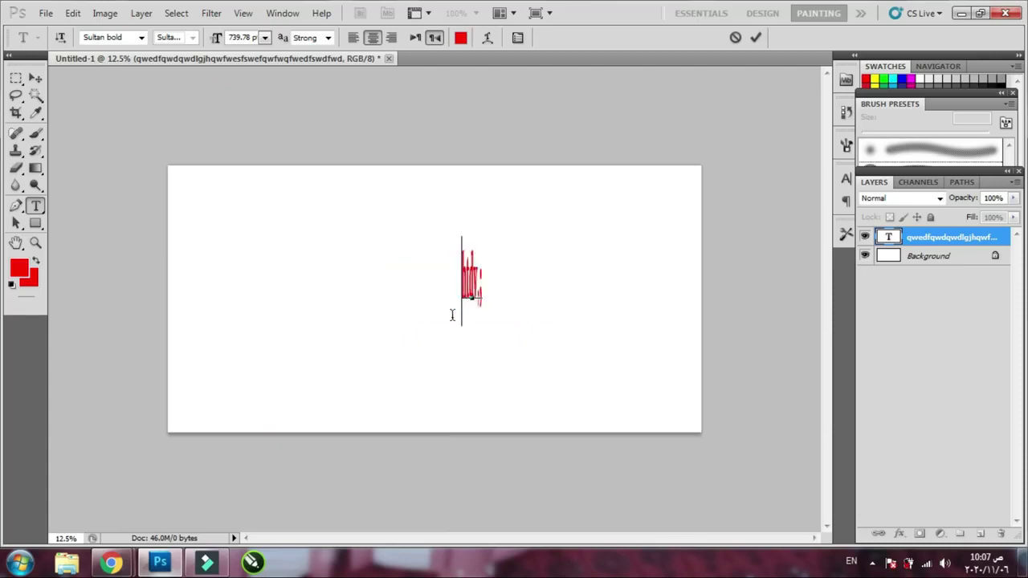
pyautogui.hotkey('ctrl', 'a')
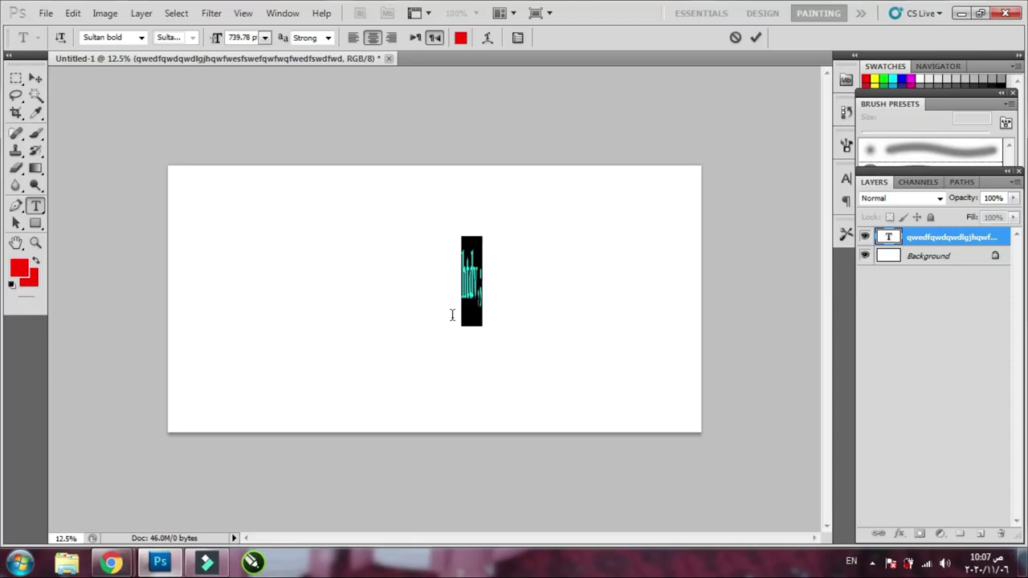
pyautogui.click(452, 315)
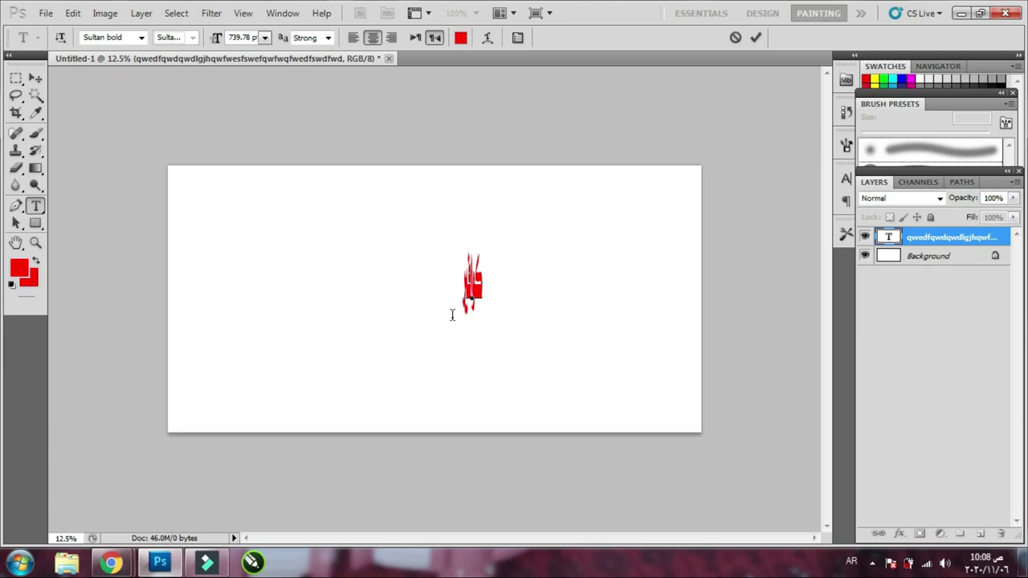
pyautogui.write('حة')
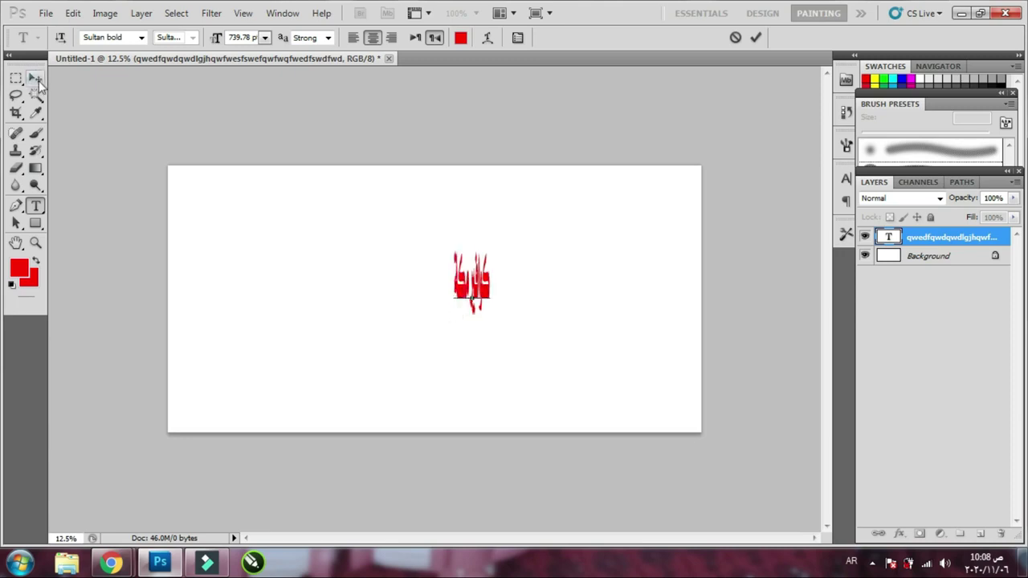
# Enlarge the text "كوافير مكة" with Free Transform until it covers about two thirds of the canvas width
pyautogui.click(36, 79)
pyautogui.hotkey('ctrl', 't')
pyautogui.moveTo(491, 279); pyautogui.dragTo(635, 280)
pyautogui.moveTo(471, 236); pyautogui.dragTo(472, 179)
pyautogui.moveTo(628, 183); pyautogui.dragTo(681, 156)
pyautogui.doubleClick(617, 239)
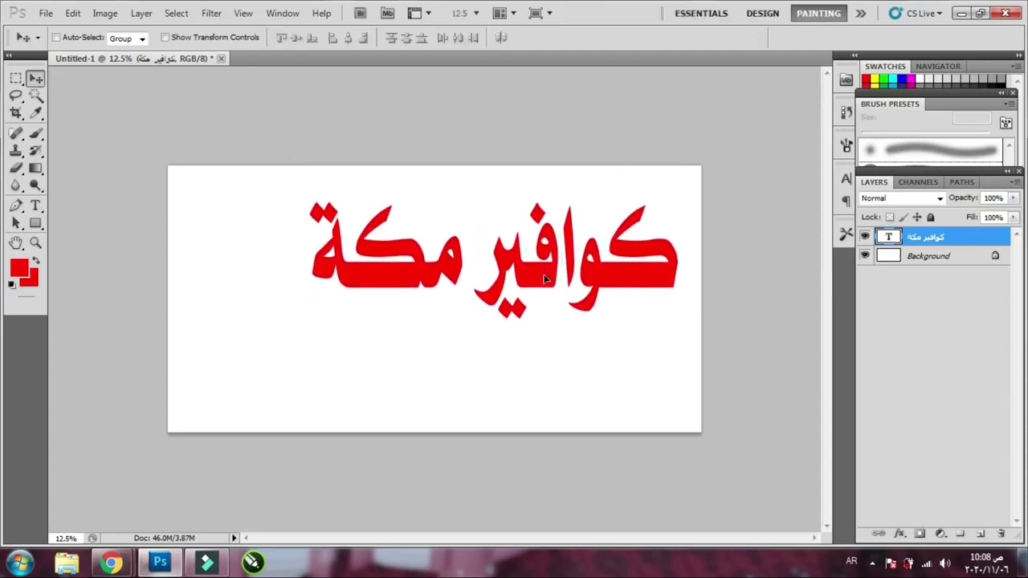
pyautogui.moveTo(543, 277); pyautogui.dragTo(541, 277)
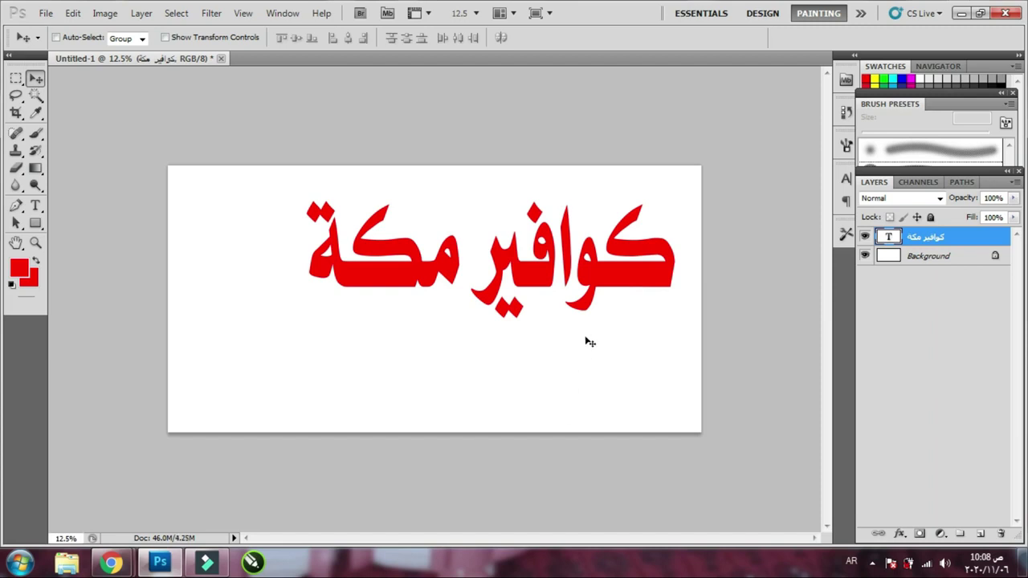
pyautogui.hotkey('ctrl', 't')
pyautogui.press('Return')
# Delete the word "مكة" from the text layer, leaving only "كوافير"
pyautogui.click(36, 206)
pyautogui.moveTo(460, 245); pyautogui.dragTo(305, 245)
pyautogui.press('BackSpace')
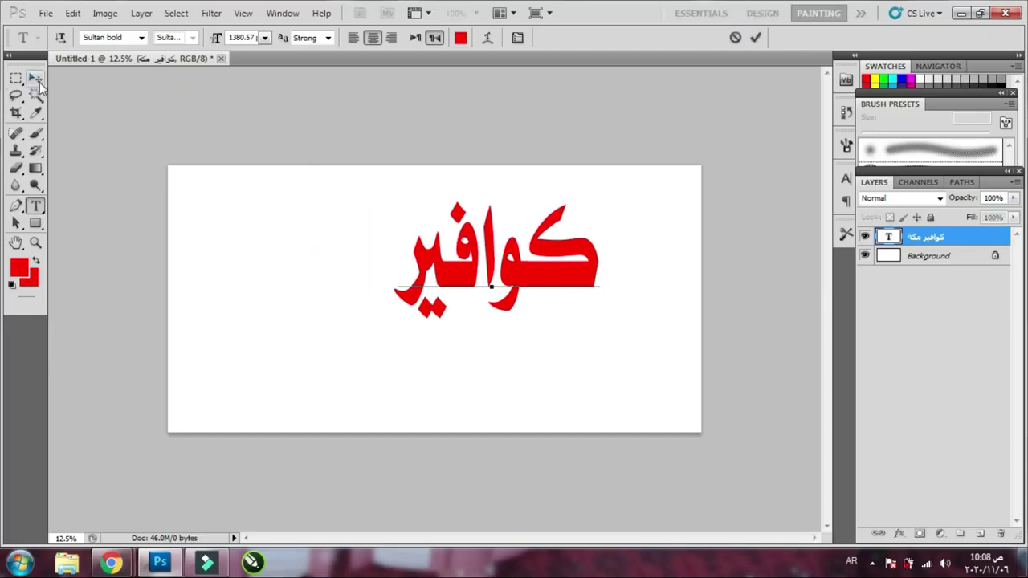
# Scale the word "كوافير" down to about 41% and move it to the canvas's upper-right corner
pyautogui.click(36, 79)
pyautogui.hotkey('ctrl', 't')
pyautogui.moveTo(382, 340); pyautogui.dragTo(512, 241)
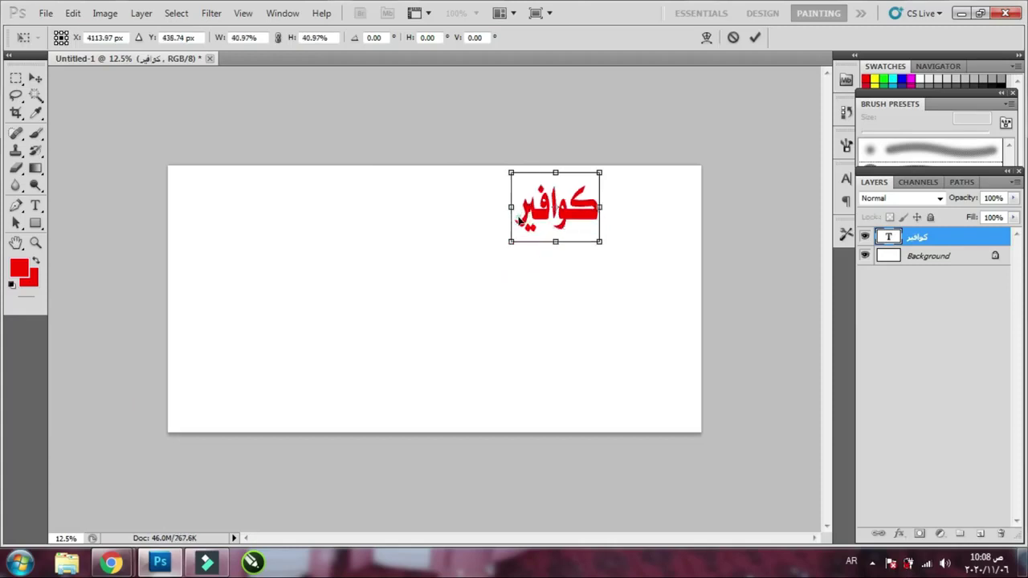
pyautogui.doubleClick(520, 220)
pyautogui.moveTo(569, 224); pyautogui.dragTo(637, 229)
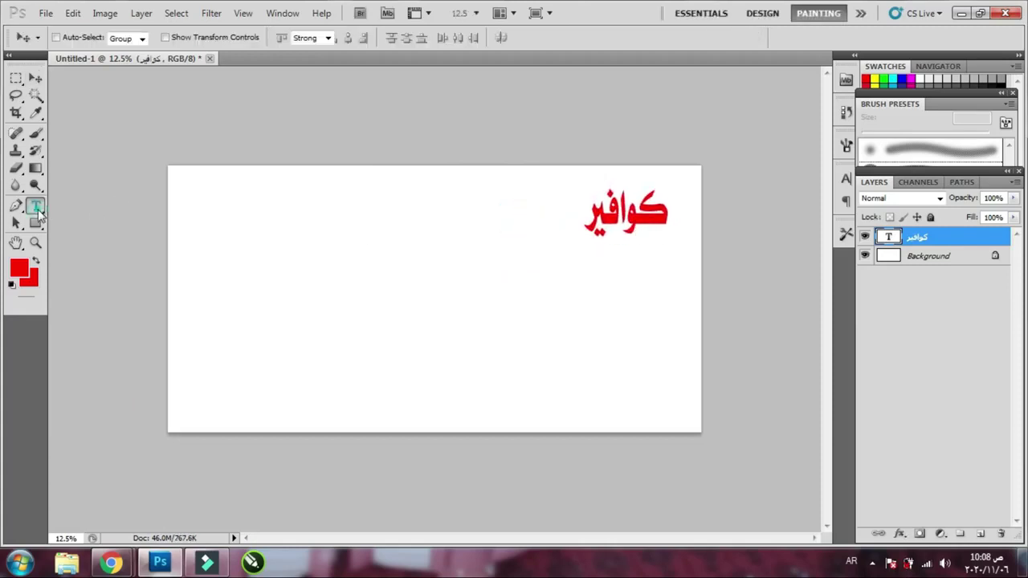
# Stretch the word to "كوافيــــر" with kashidas before its last letter, and move it back inside the canvas's right margin
pyautogui.click(36, 205)
pyautogui.click(602, 221)
pyautogui.press('Left')
pyautogui.write('ــــ')
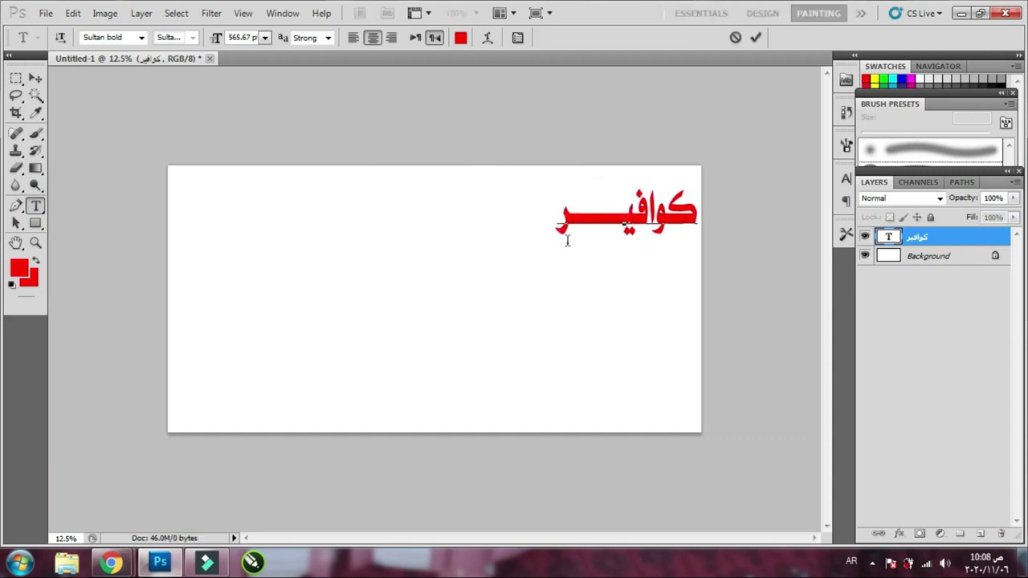
pyautogui.click(36, 78)
pyautogui.moveTo(683, 205); pyautogui.dragTo(628, 228)
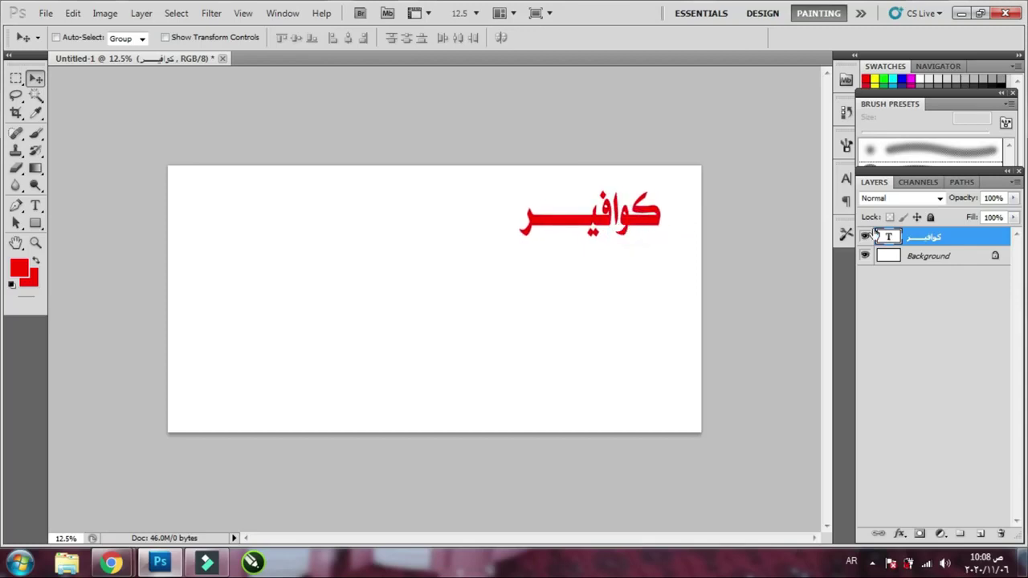
# Duplicate the "كوافيــــر" text layer and place the copy directly below the original
pyautogui.click(947, 261)
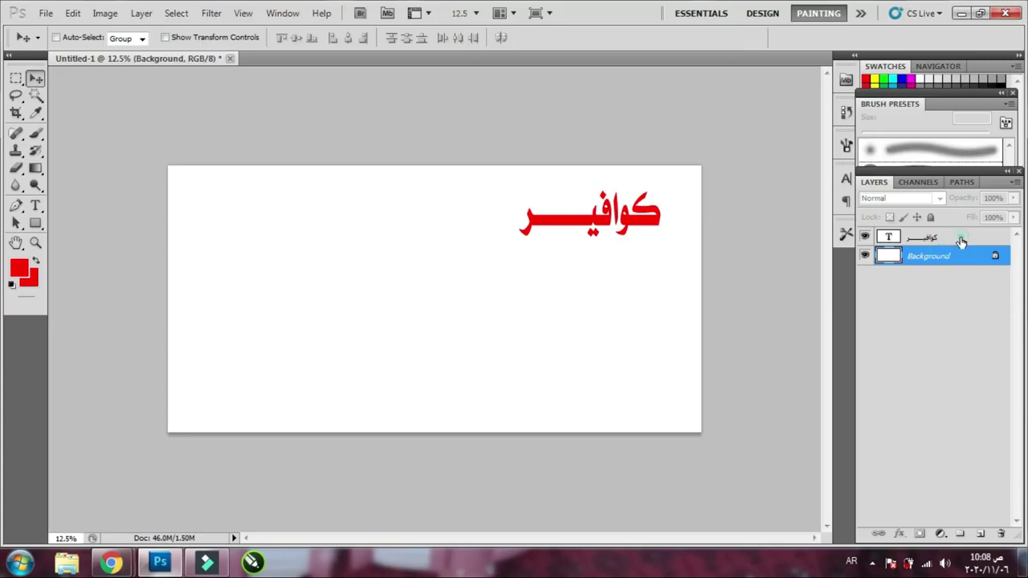
pyautogui.click(961, 242)
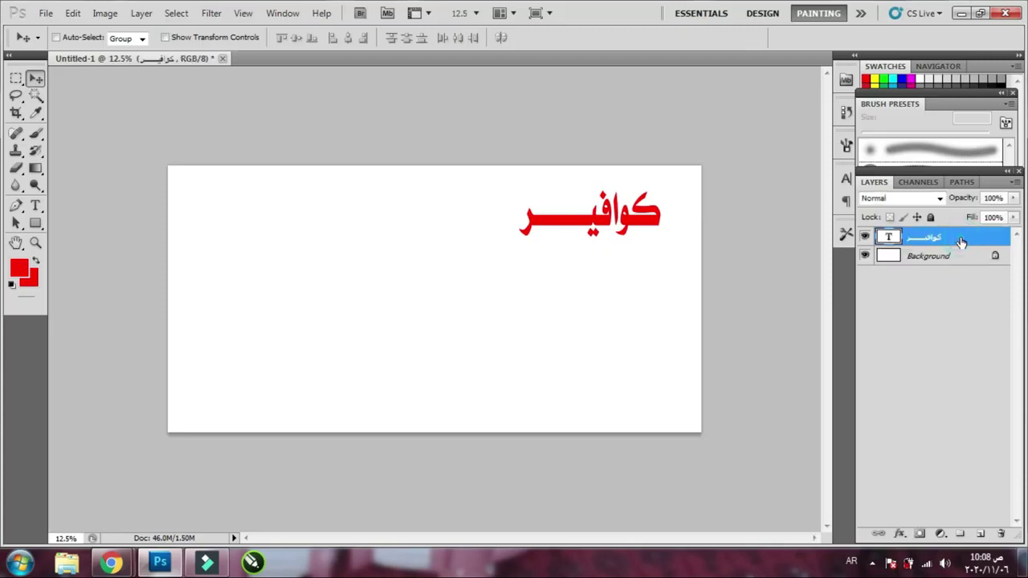
pyautogui.rightClick(303, 279)
pyautogui.click(344, 241)
pyautogui.moveTo(658, 230); pyautogui.dragTo(656, 321)
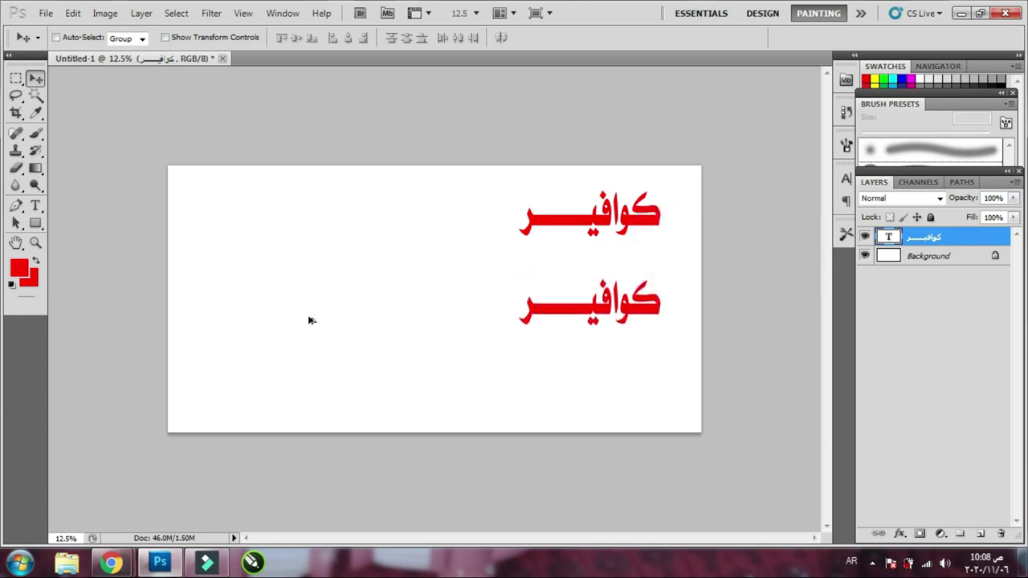
# Replace the text of the lower copy with "ليلة العمر"
pyautogui.click(36, 223)
pyautogui.click(36, 206)
pyautogui.click(583, 306)
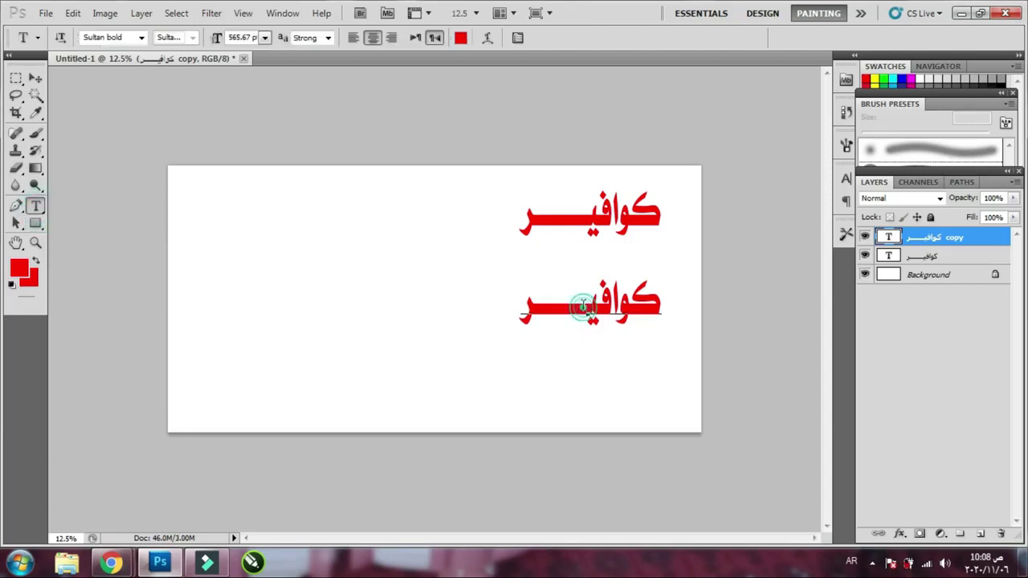
pyautogui.doubleClick(583, 306)
pyautogui.click(583, 306)
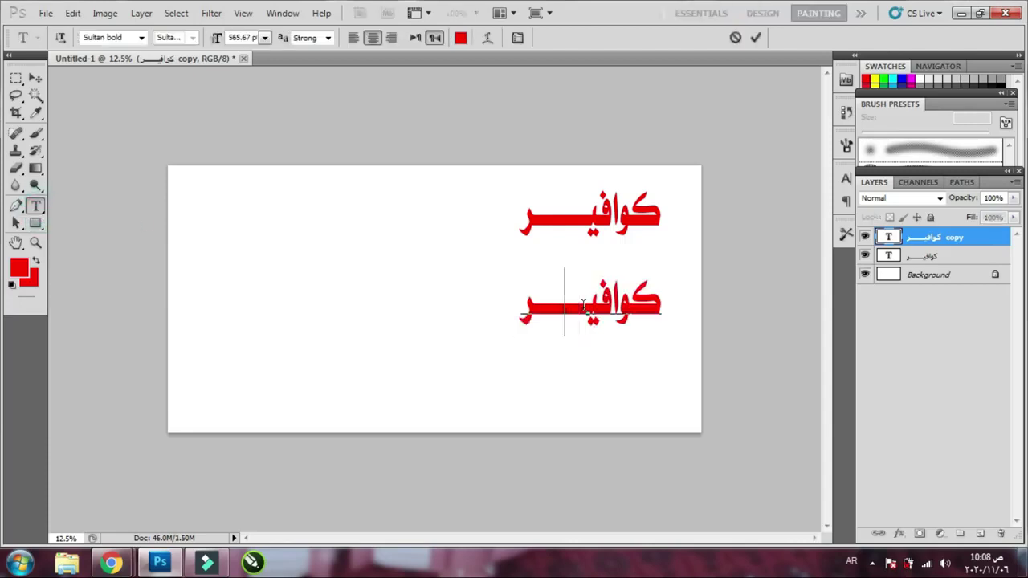
pyautogui.hotkey('ctrl', 'a')
pyautogui.write('ليلة العمر')
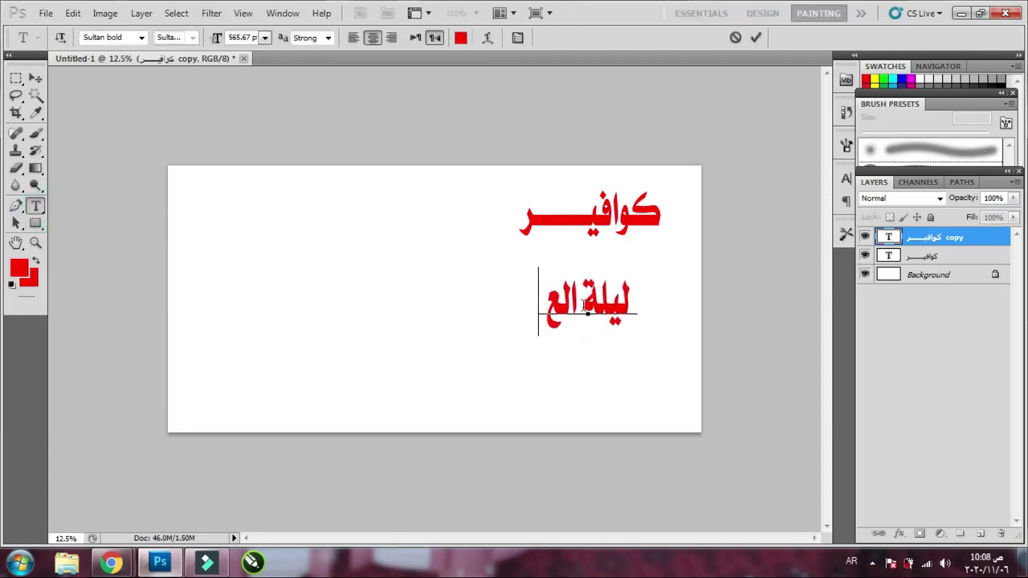
# Set the font of the whole text "ليلة العمر" to GE East
pyautogui.tripleClick(585, 309)
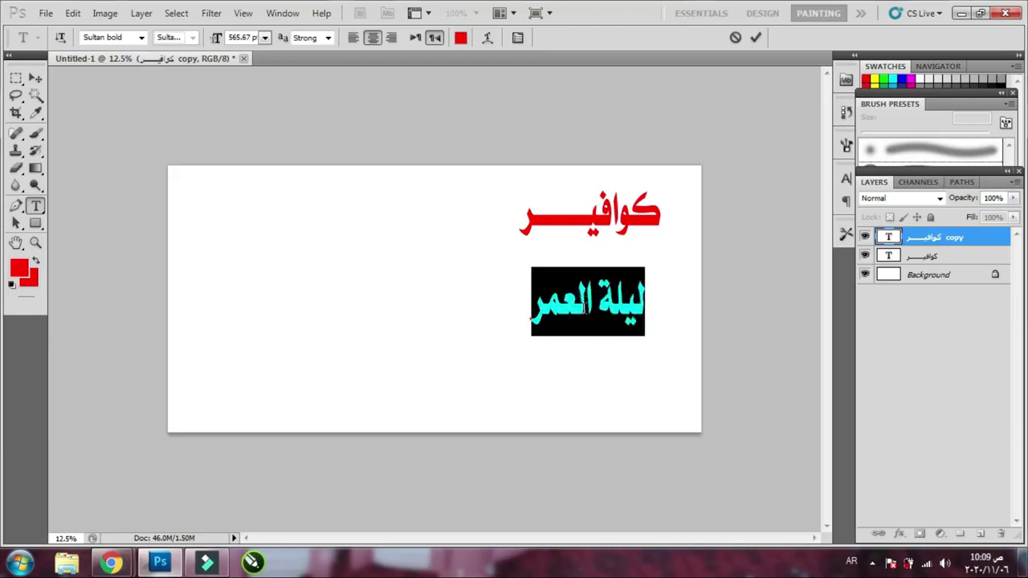
pyautogui.click(594, 312)
pyautogui.tripleClick(597, 317)
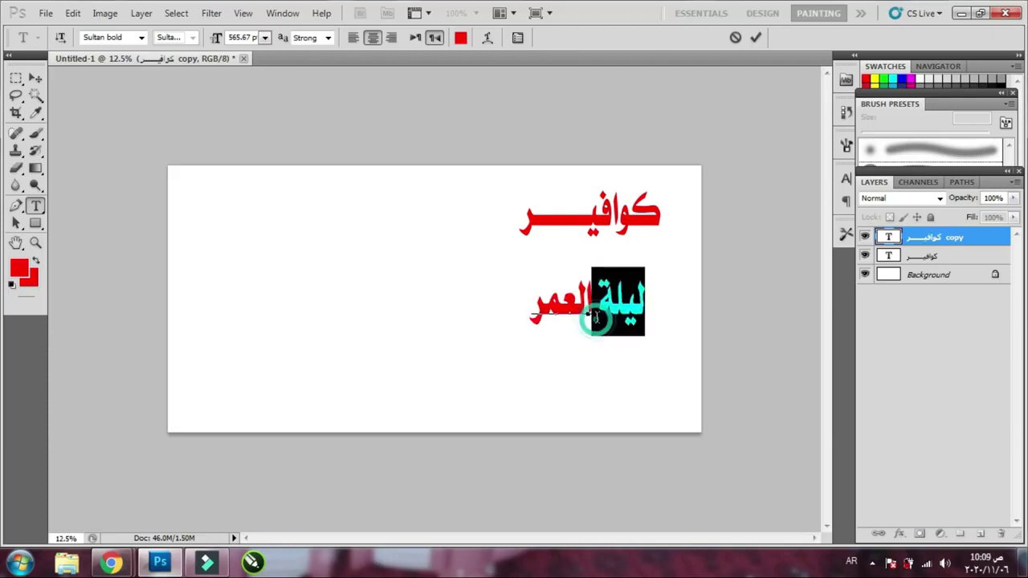
pyautogui.click(596, 317)
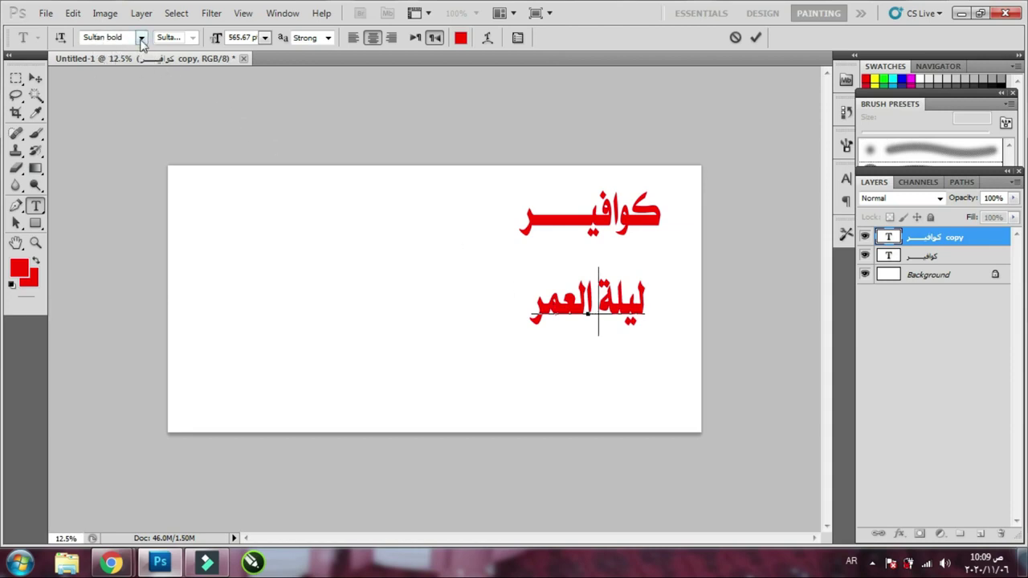
pyautogui.tripleClick(616, 303)
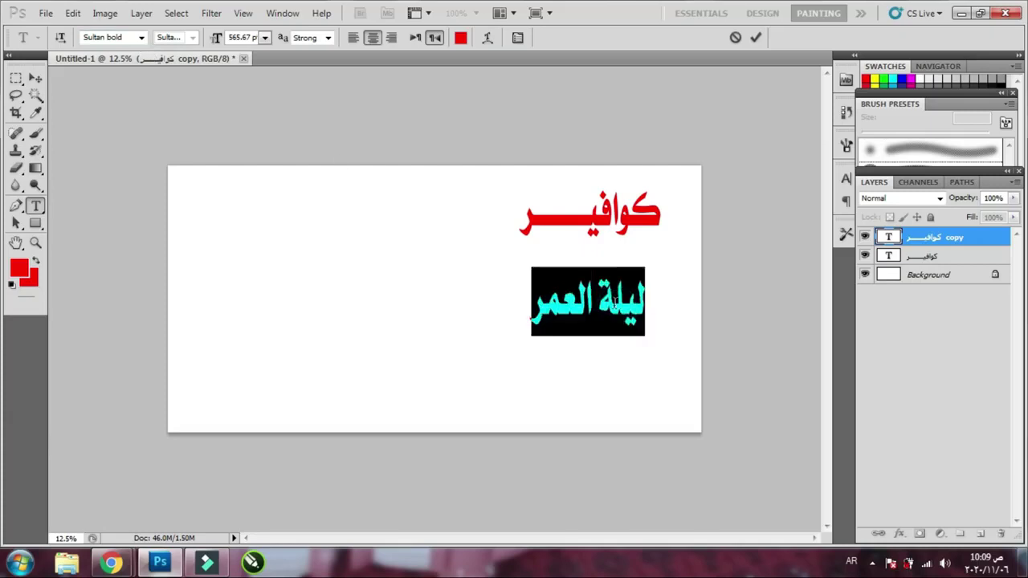
pyautogui.click(140, 38)
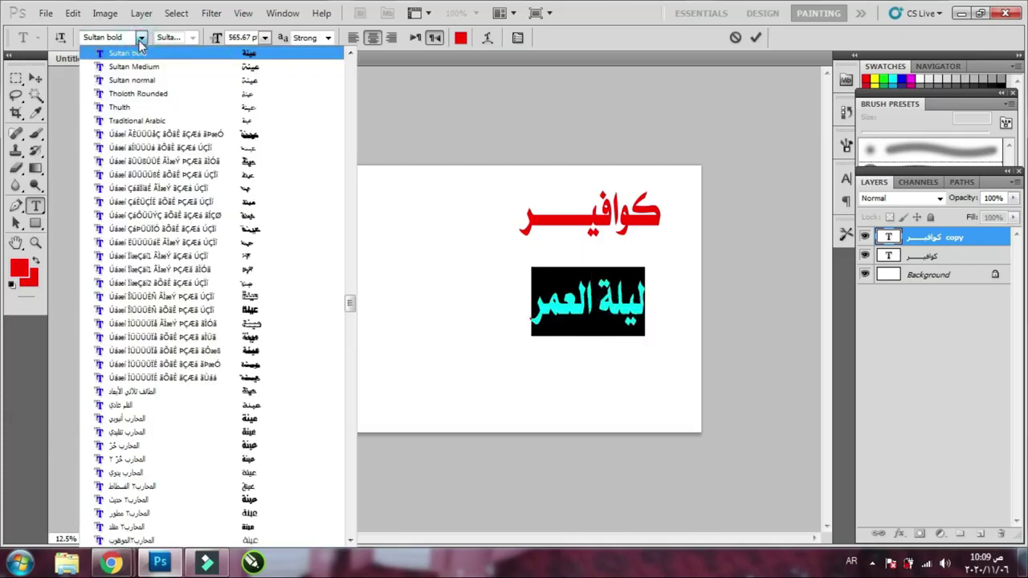
pyautogui.scroll(5, 351, 305)
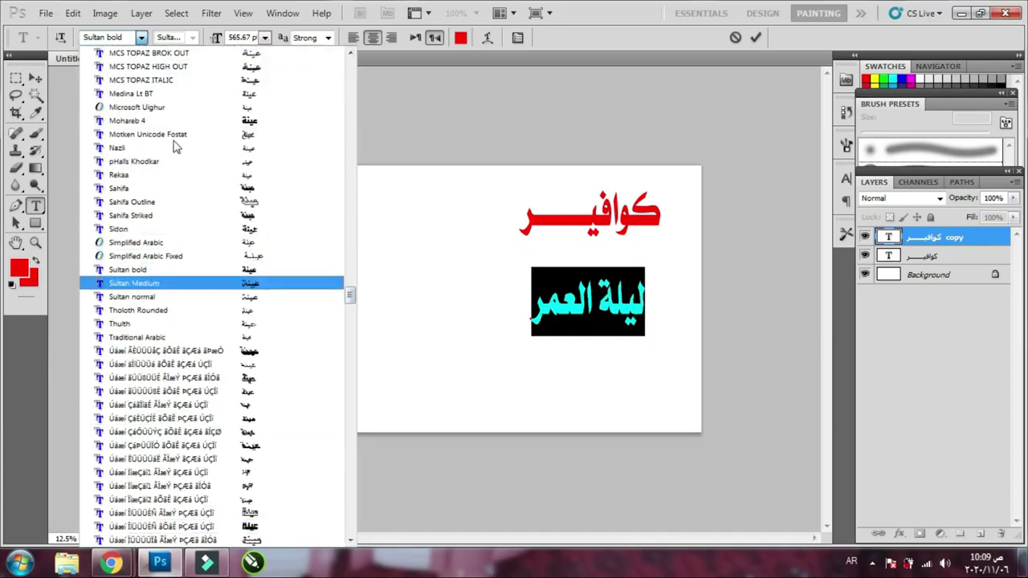
pyautogui.click(107, 33)
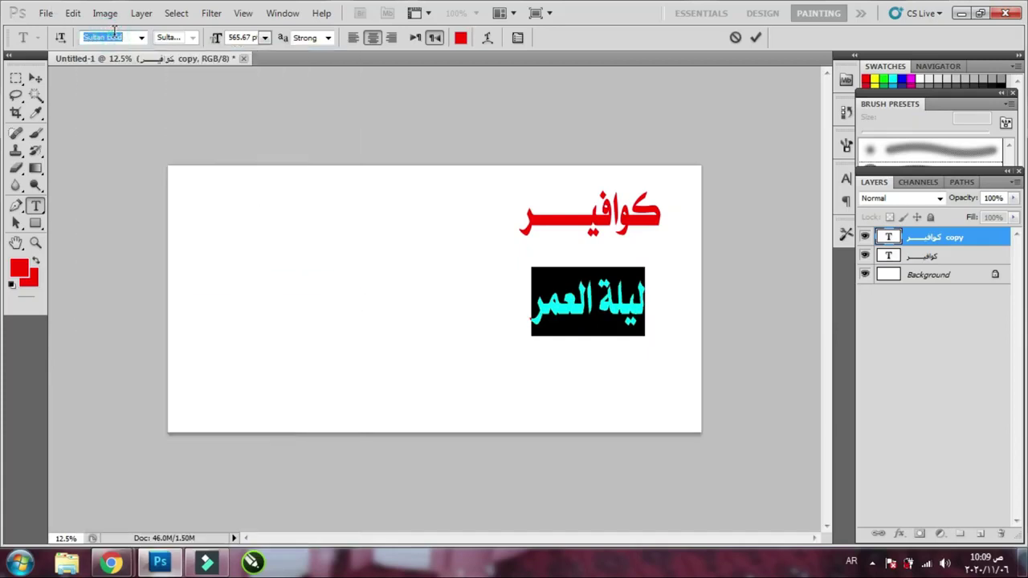
pyautogui.hotkey('alt', 'shift')
pyautogui.click(141, 37)
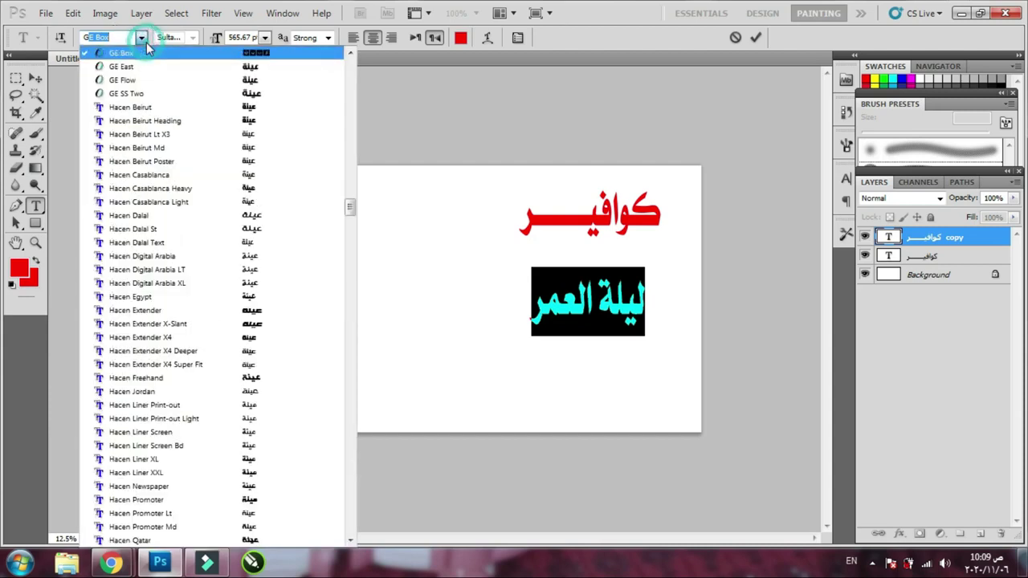
pyautogui.click(351, 53)
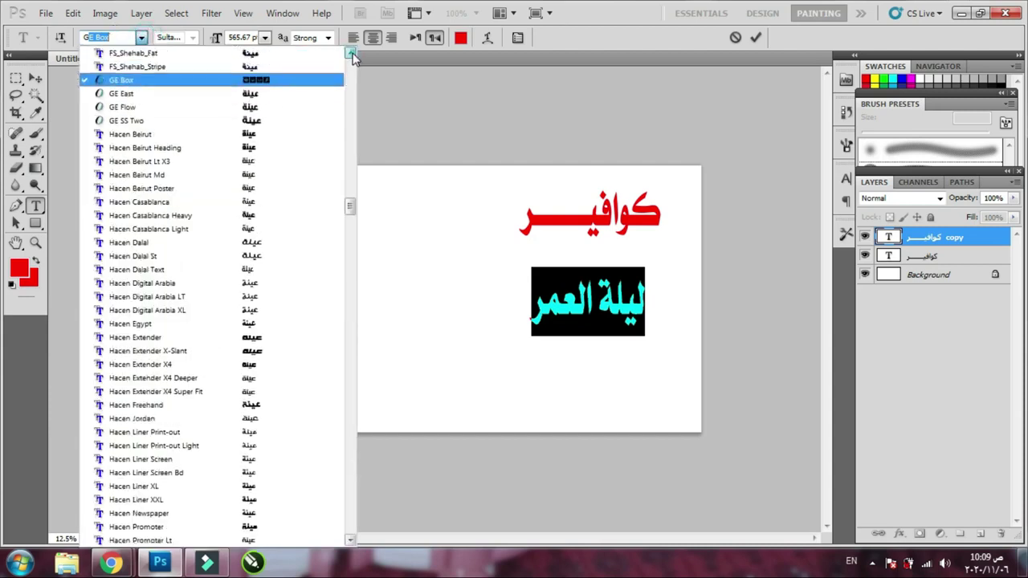
pyautogui.click(260, 94)
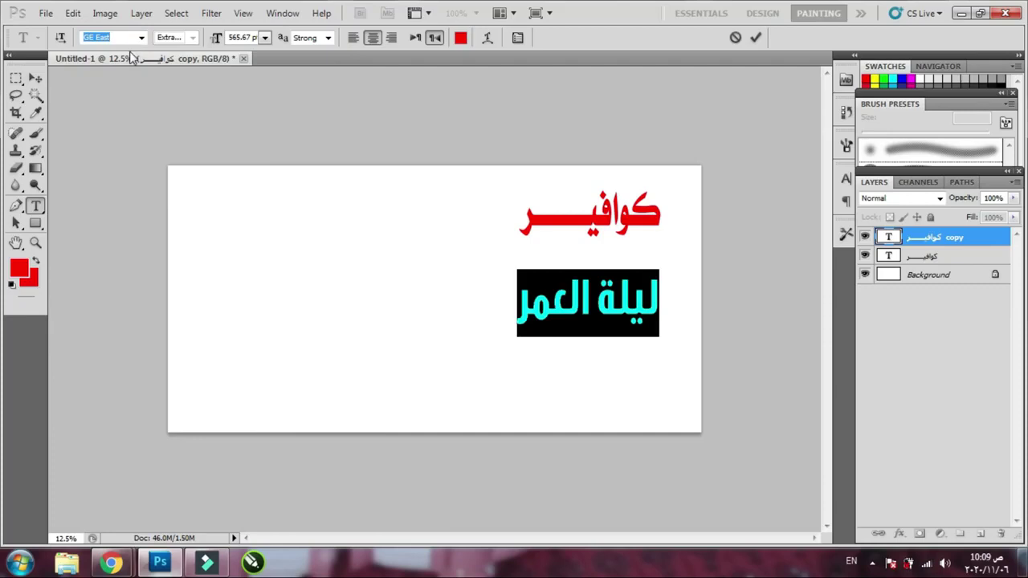
# Set the font of the selected text "ليلة العمر" to GE SS Two
pyautogui.press('Down')
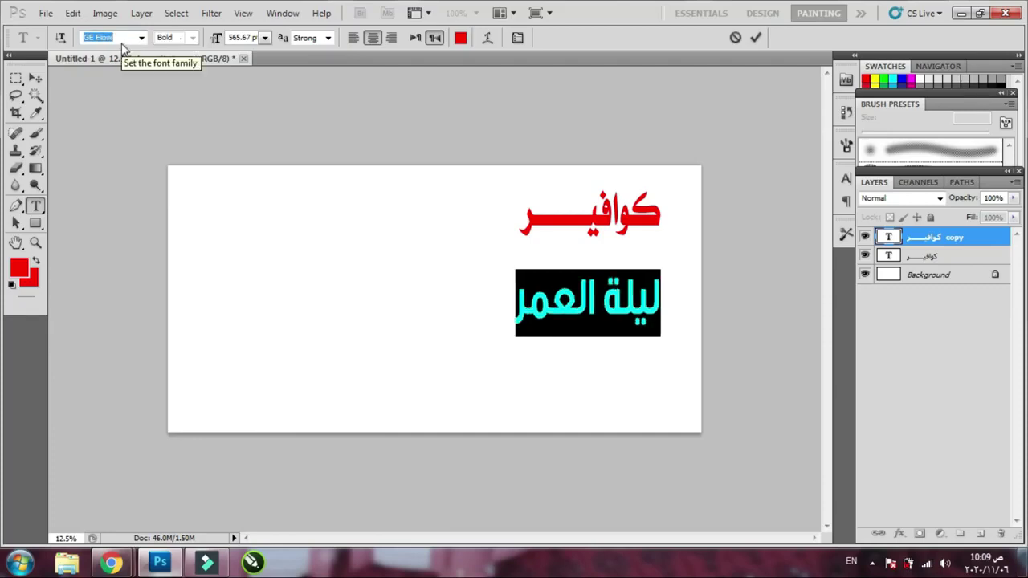
pyautogui.press('Down')
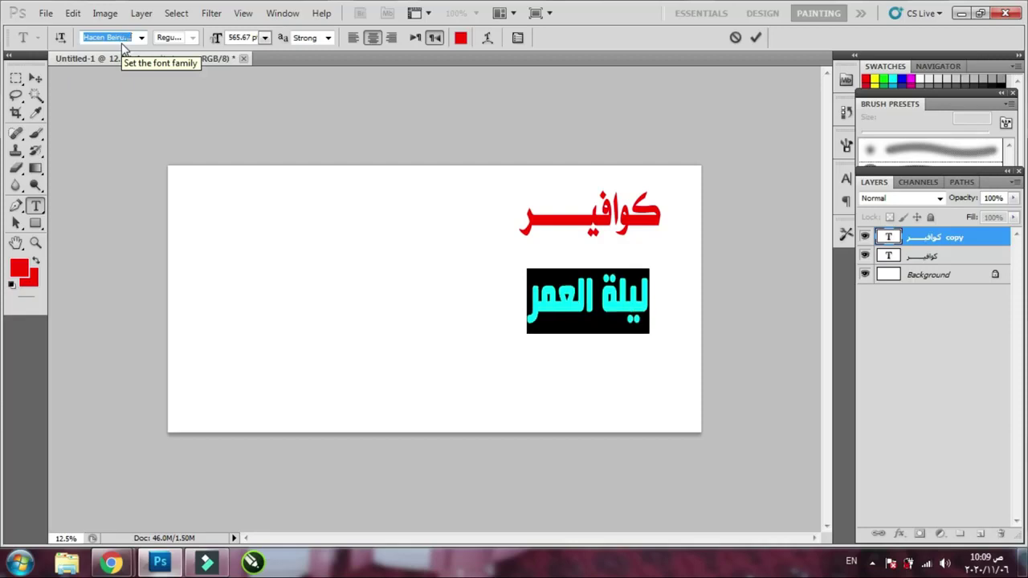
pyautogui.press('Down')
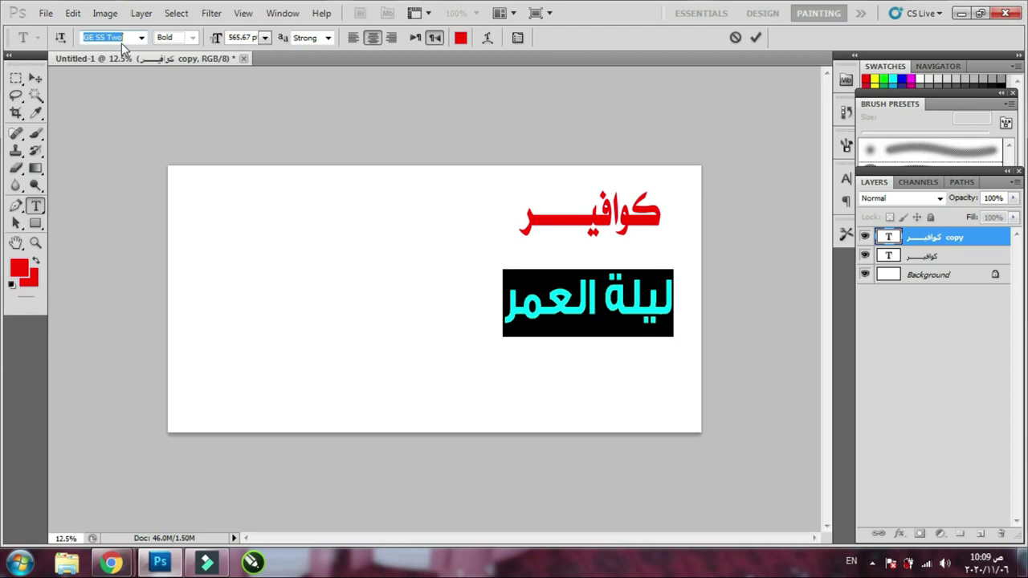
# Move the text "ليلة العمر" toward the canvas centre and enlarge it to about 1203 pt
pyautogui.click(35, 78)
pyautogui.moveTo(624, 320); pyautogui.dragTo(506, 322)
pyautogui.hotkey('ctrl', 't')
pyautogui.moveTo(543, 273); pyautogui.dragTo(638, 240)
pyautogui.doubleClick(601, 279)
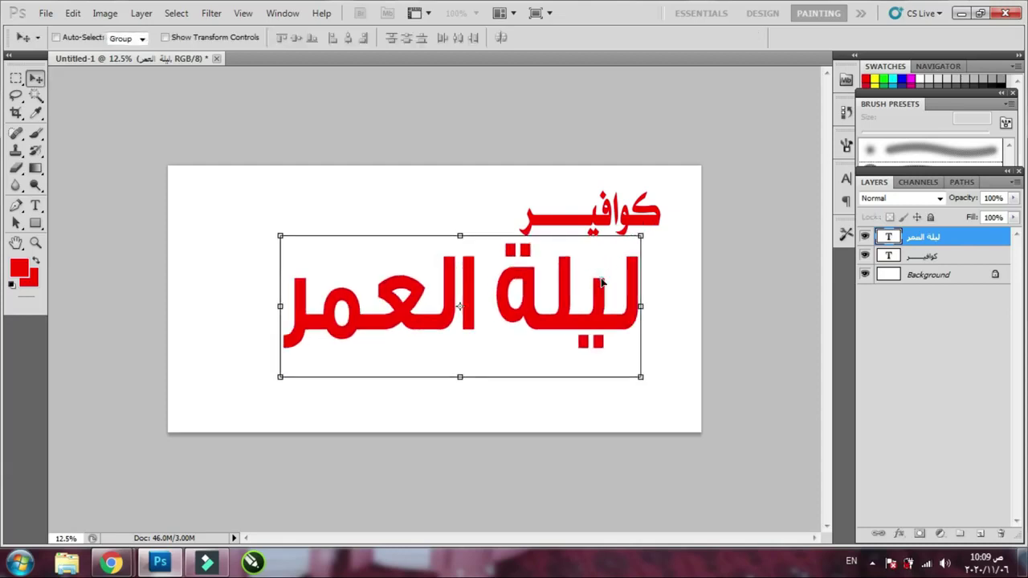
# Set the font of the whole text "ليلة العمر" to GE East
pyautogui.click(35, 205)
pyautogui.click(460, 317)
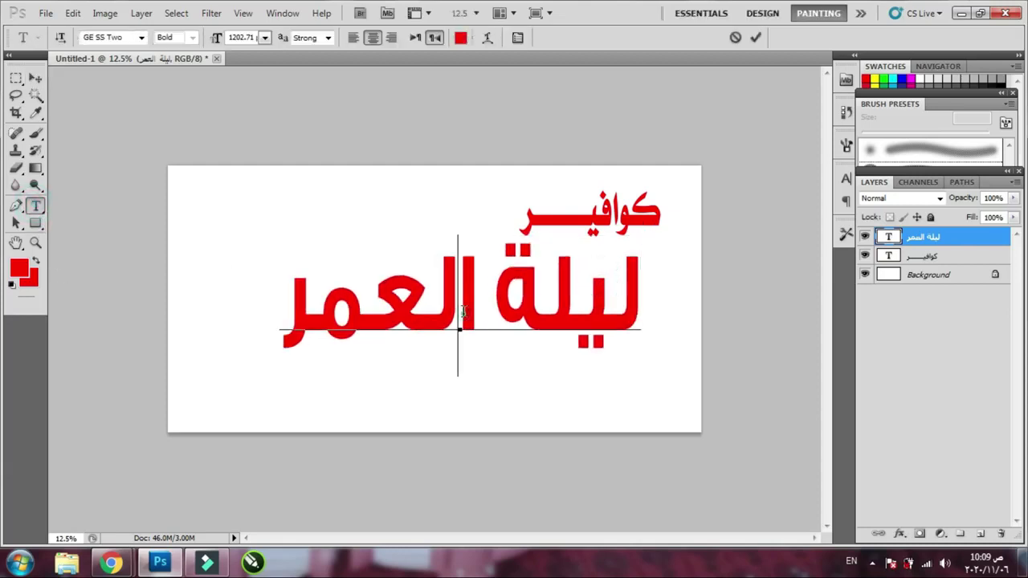
pyautogui.moveTo(459, 317); pyautogui.dragTo(233, 166)
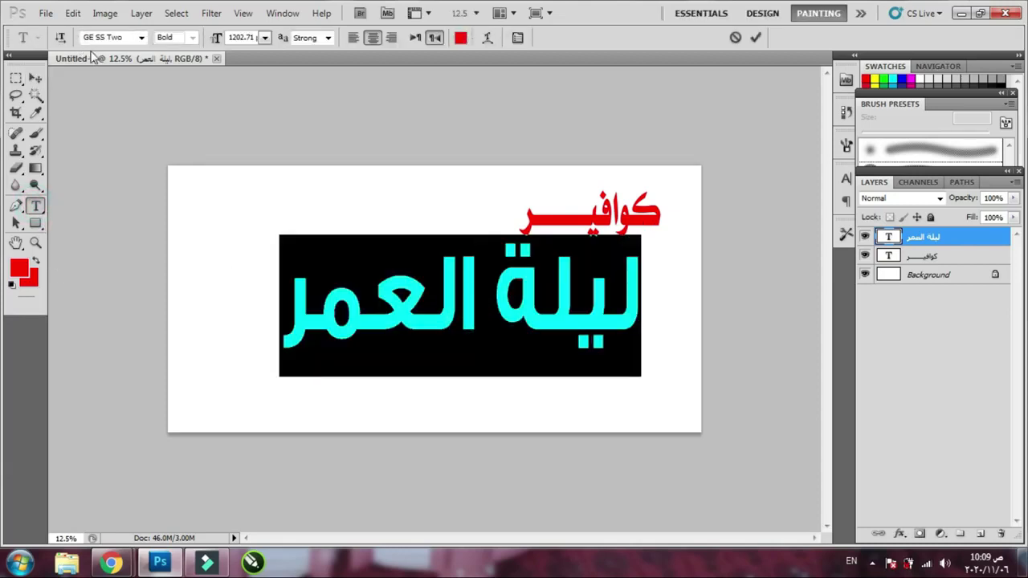
pyautogui.click(141, 36)
pyautogui.moveTo(349, 211); pyautogui.dragTo(350, 202)
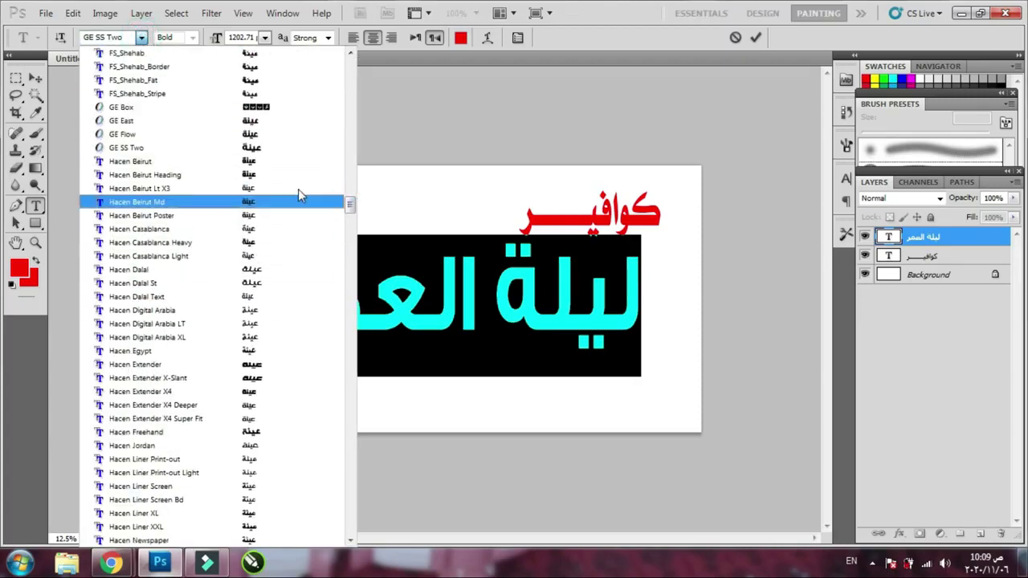
pyautogui.click(224, 120)
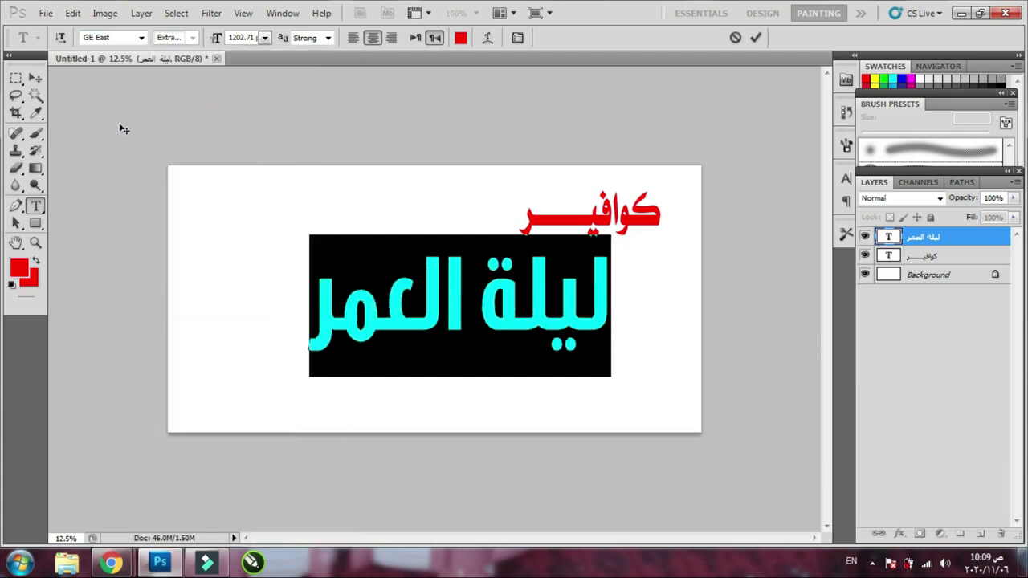
# Stretch "ليلة العمر" horizontally toward the canvas's right margin to about 122% width and slightly reduce its height
pyautogui.click(35, 77)
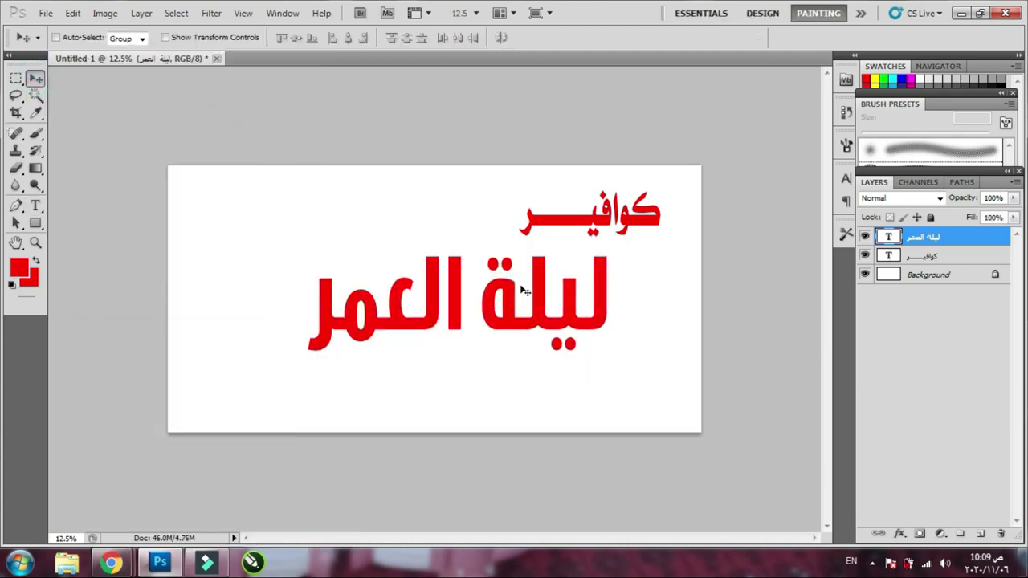
pyautogui.hotkey('ctrl', 't')
pyautogui.click(615, 305)
pyautogui.moveTo(639, 302); pyautogui.dragTo(684, 297)
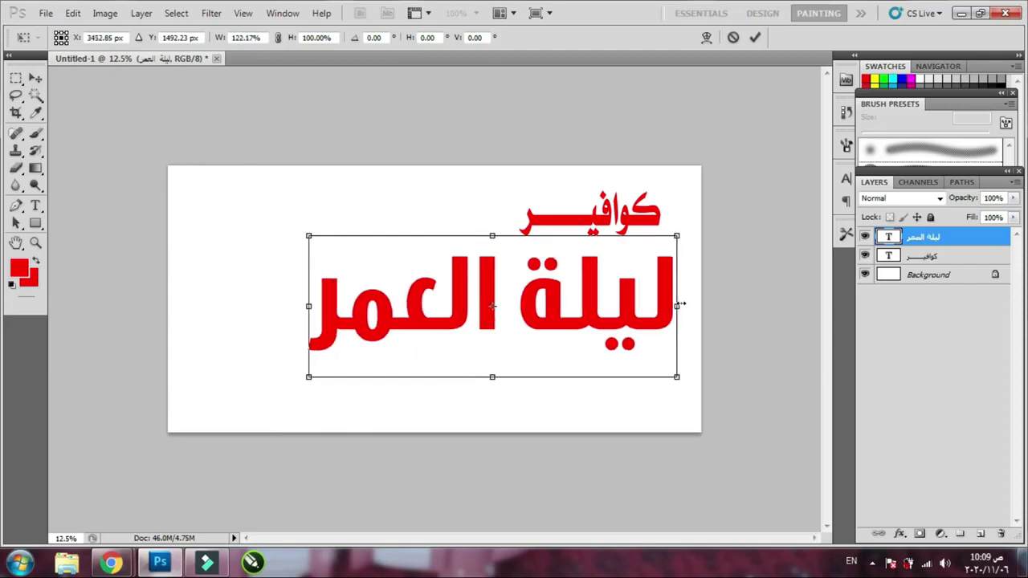
pyautogui.doubleClick(622, 304)
pyautogui.hotkey('ctrl', 't')
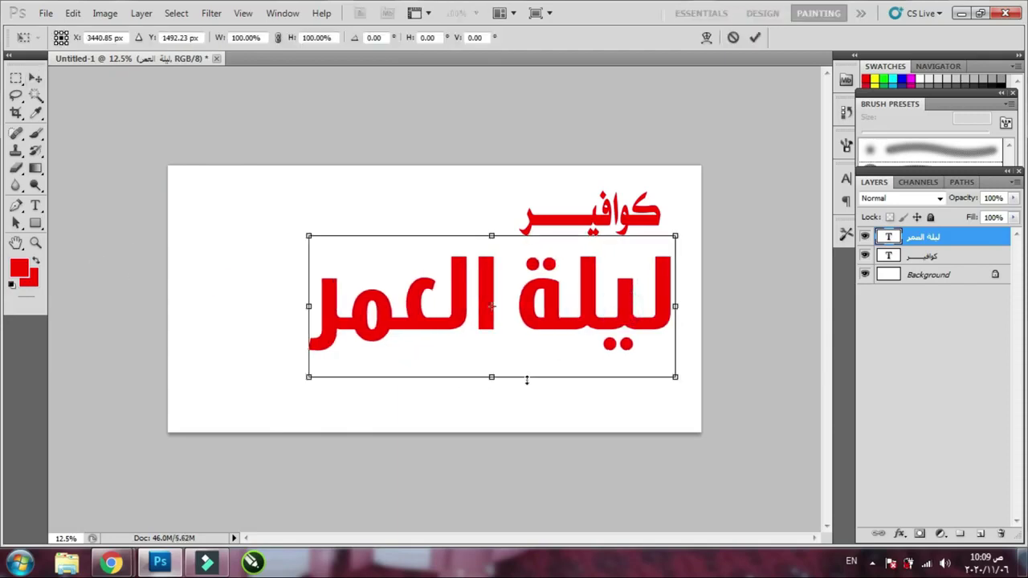
pyautogui.moveTo(497, 376); pyautogui.dragTo(498, 366)
pyautogui.doubleClick(498, 326)
# Set the font of the whole text "ليلة العمر" to Sultan bold
pyautogui.press('t')
pyautogui.click(372, 283)
pyautogui.doubleClick(379, 279)
pyautogui.hotkey('ctrl', 'a')
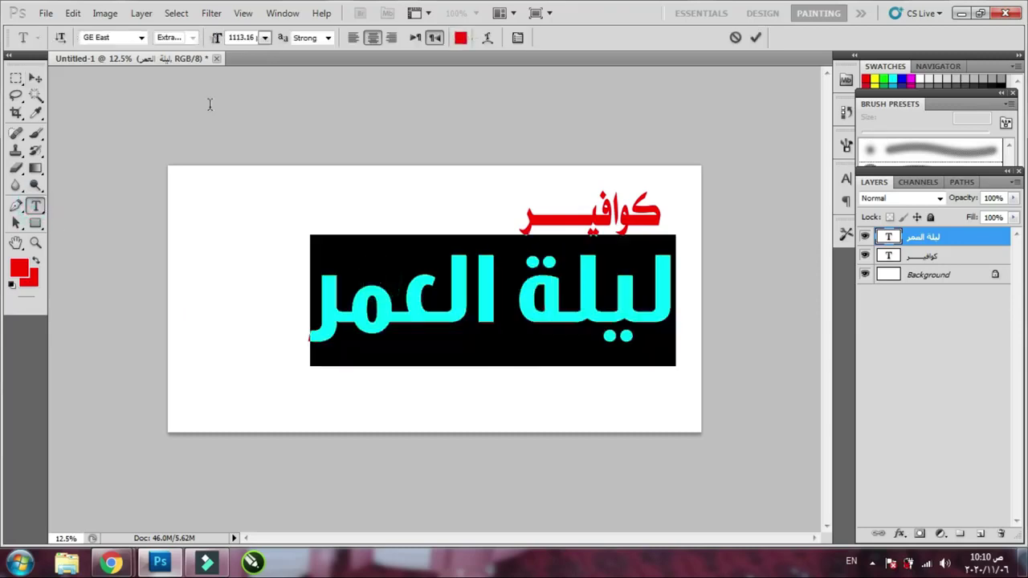
pyautogui.click(142, 37)
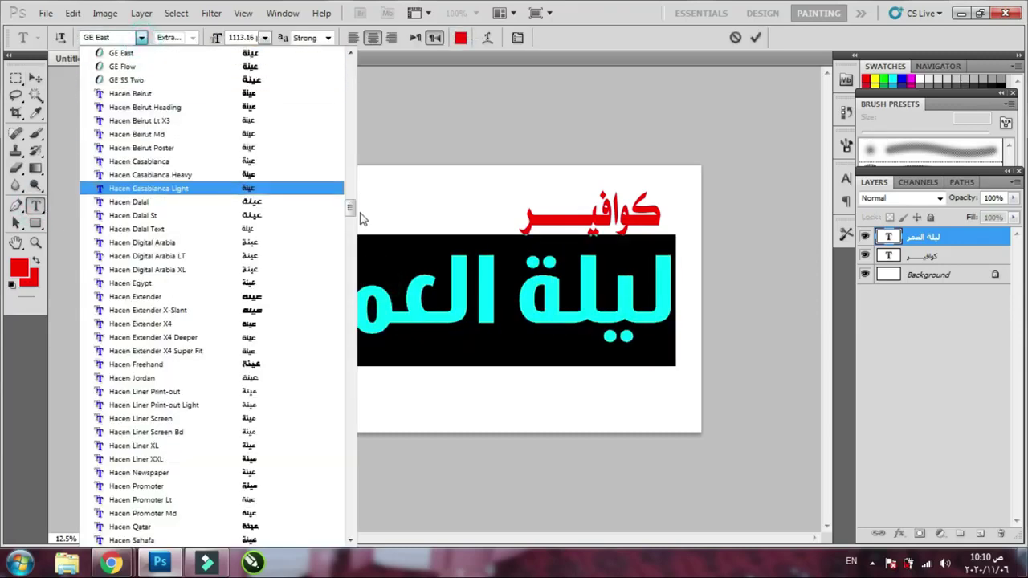
pyautogui.click(113, 36)
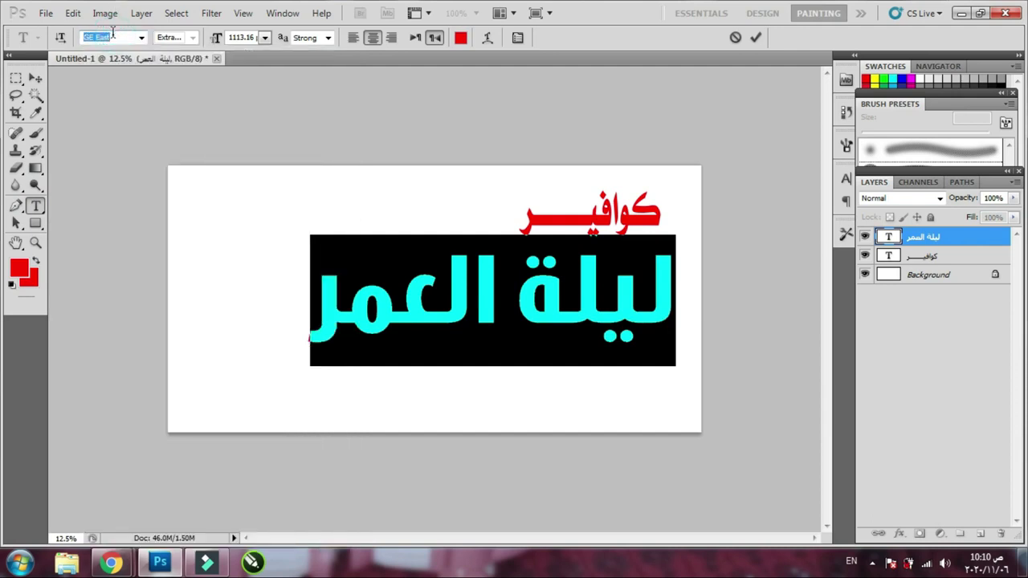
pyautogui.write('Sultan bold')
pyautogui.press('Return')
# Scale the text "ليلة العمر" up slightly around its centre to about 1199 pt
pyautogui.click(35, 78)
pyautogui.hotkey('ctrl', 't')
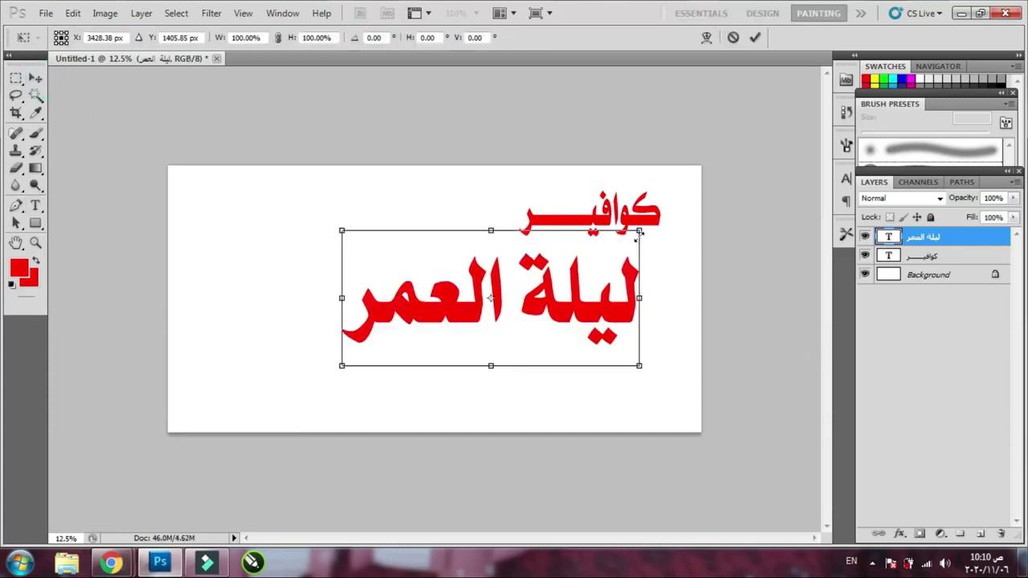
pyautogui.moveTo(642, 223); pyautogui.dragTo(650, 225)
pyautogui.press('Return')
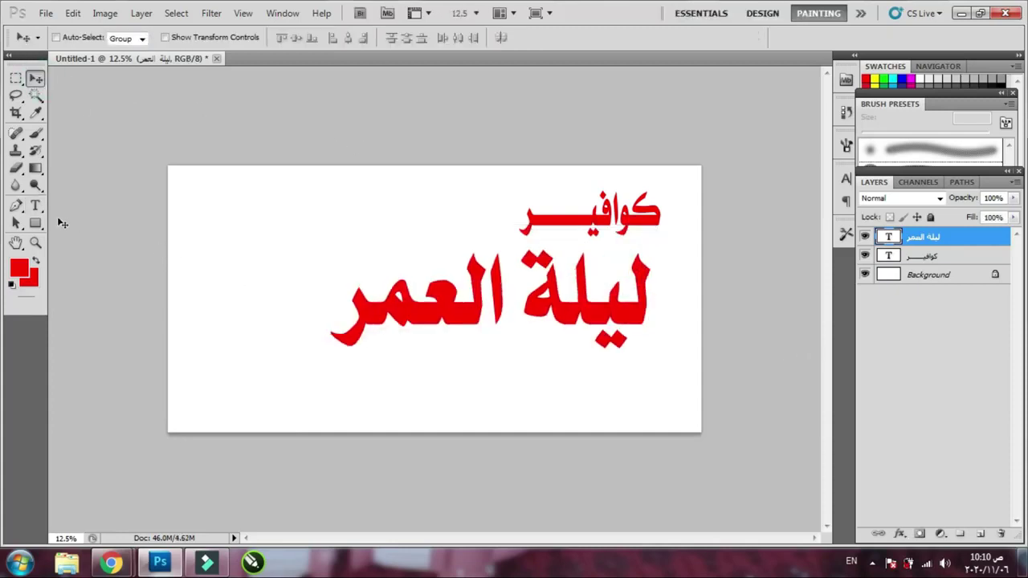
# Stretch the text to "ليلـة العمـر" by inserting a kashida before the last letter of each word
pyautogui.click(35, 206)
pyautogui.click(562, 308)
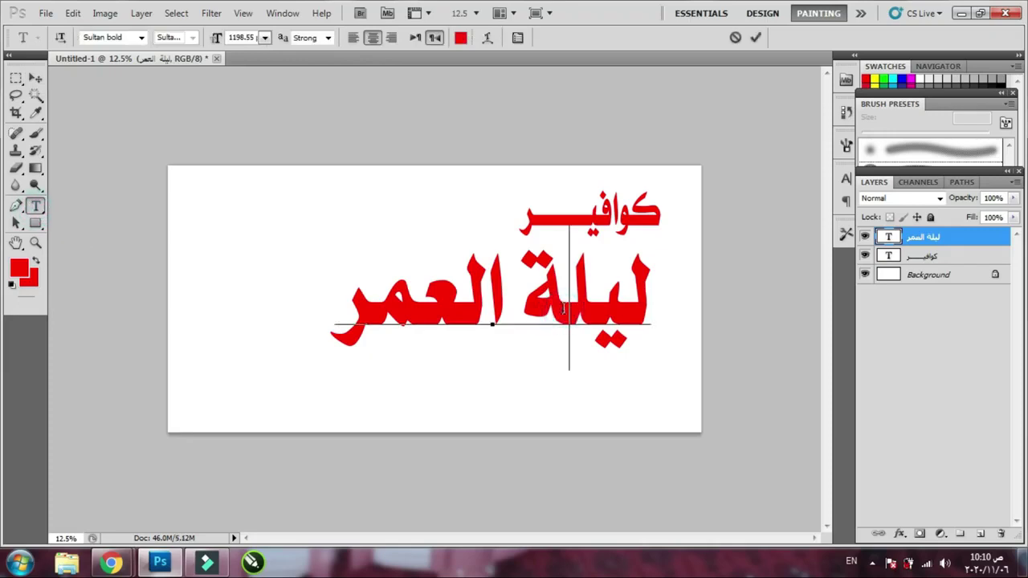
pyautogui.write('K')
pyautogui.press('BackSpace')
pyautogui.hotkey('alt', 'shift')
pyautogui.write('ـ')
pyautogui.click(398, 324)
pyautogui.click(363, 315)
pyautogui.press('Left')
pyautogui.write('ـ')
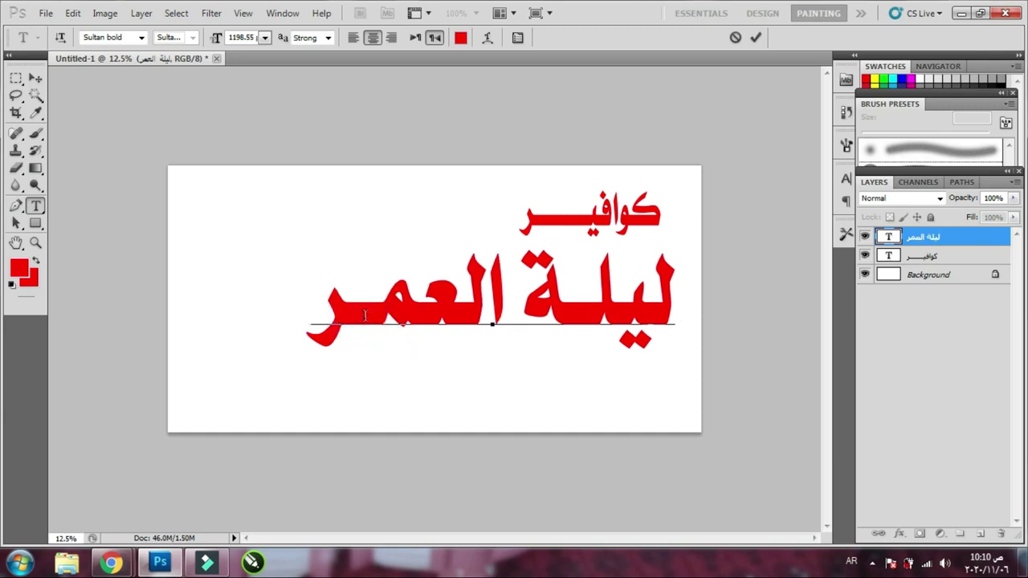
# Move "ليلـة العمـر" slightly up and shift "كوافيـــر" so its right edge lines up above it
pyautogui.click(35, 78)
pyautogui.moveTo(554, 283); pyautogui.dragTo(552, 270)
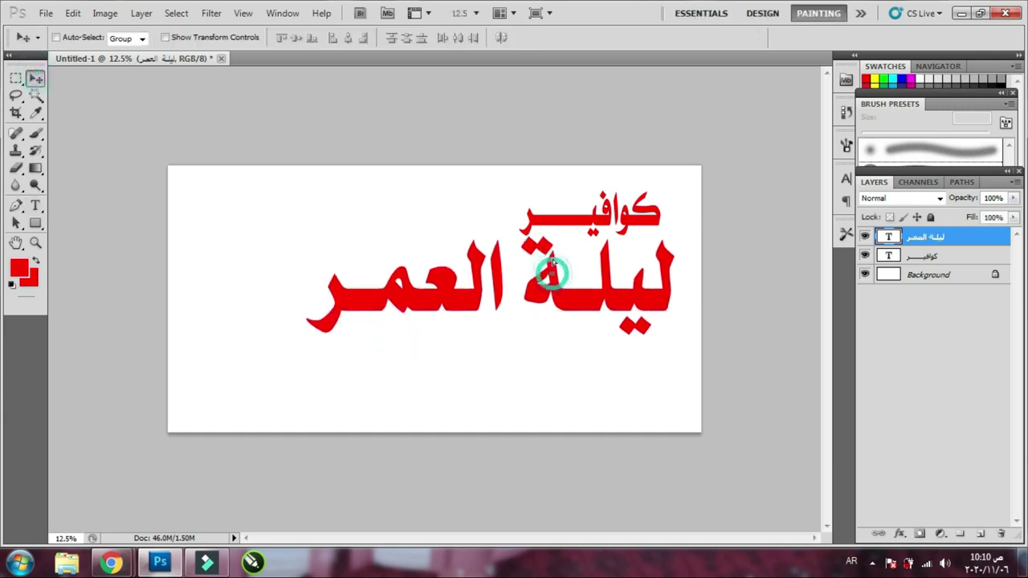
pyautogui.rightClick(594, 222)
pyautogui.click(618, 224)
pyautogui.moveTo(623, 233); pyautogui.dragTo(635, 223)
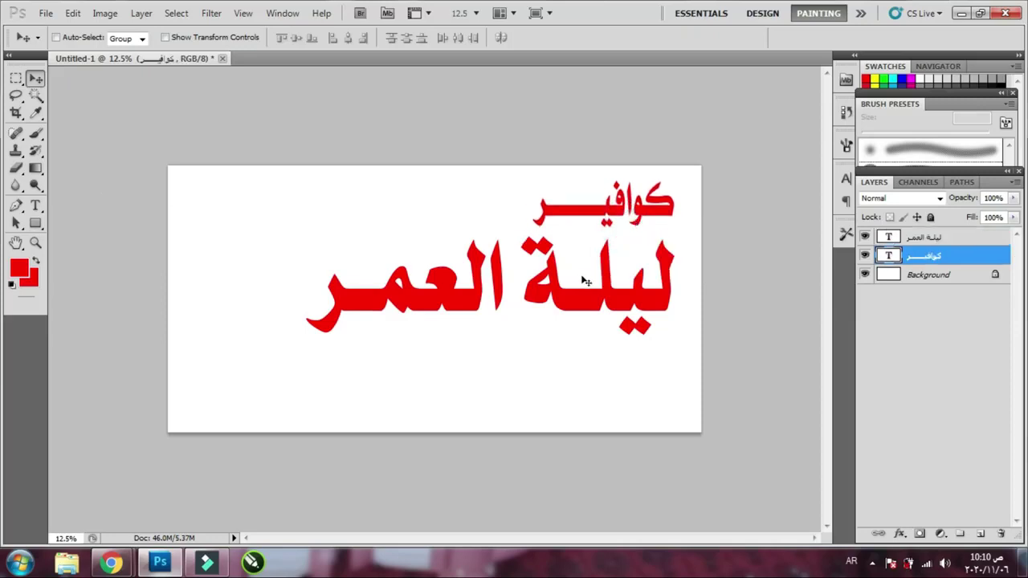
# Duplicate the "كوافيـــر" text below "ليلـة العمـر" and replace the copy's text with "زفاف"
pyautogui.moveTo(652, 214); pyautogui.dragTo(650, 392)
pyautogui.click(36, 206)
pyautogui.doubleClick(632, 369)
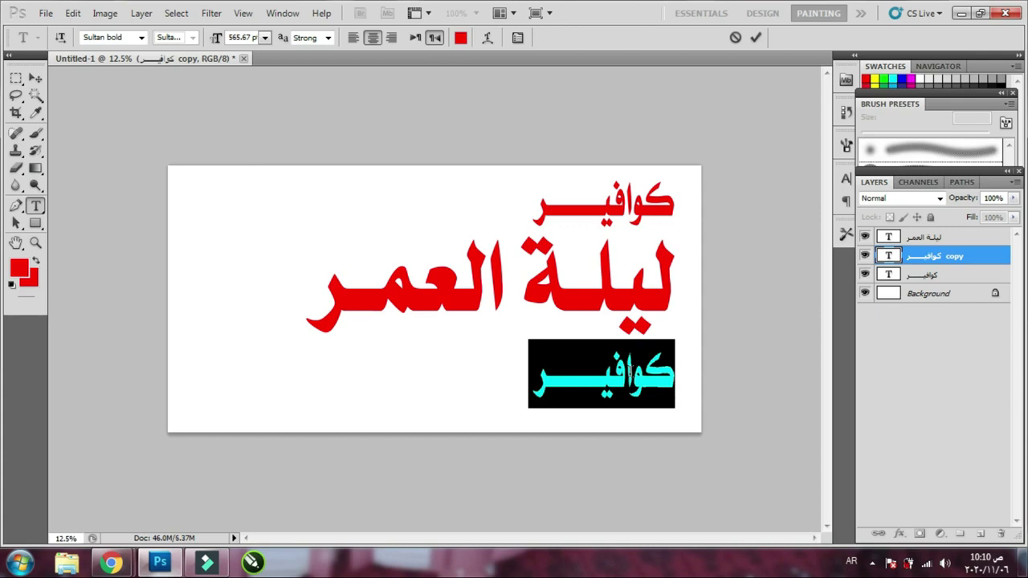
pyautogui.write('زفاف')
pyautogui.hotkey('ctrl', 'a')
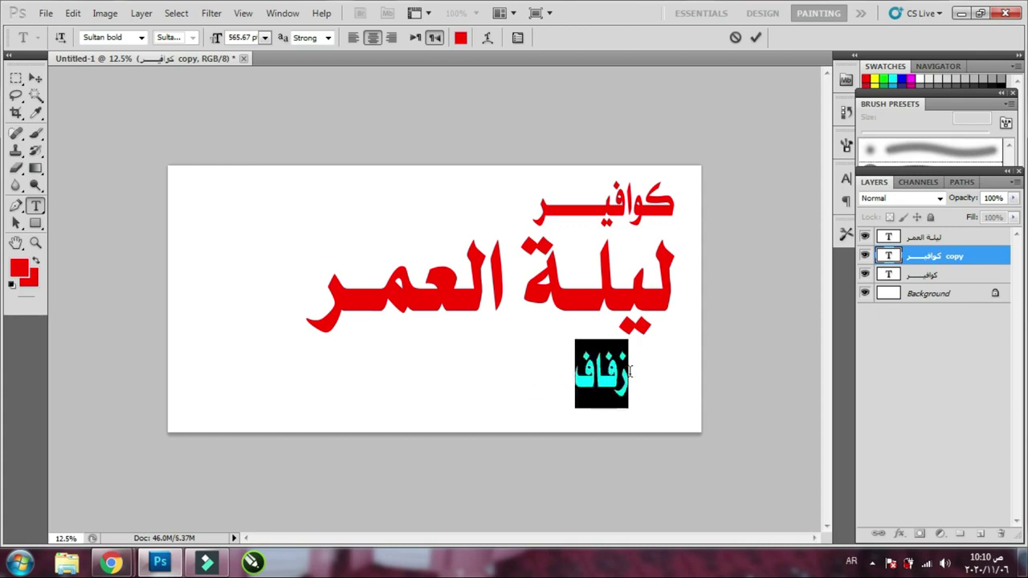
# Replace the text of the bottom line with "تسريحات عالمية - بروتين - صبغات"
pyautogui.write('ريحات')
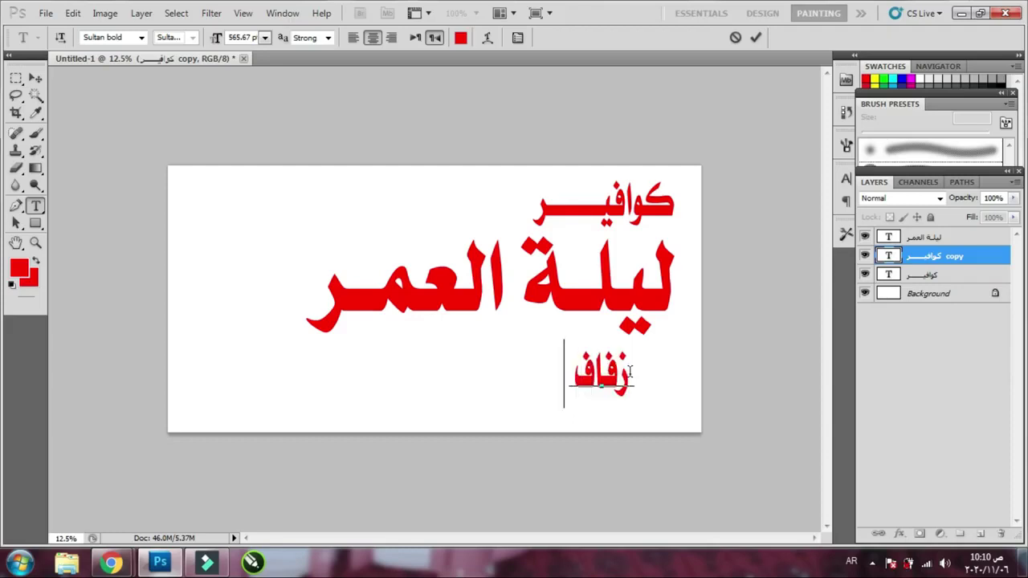
pyautogui.write('تس عالية')
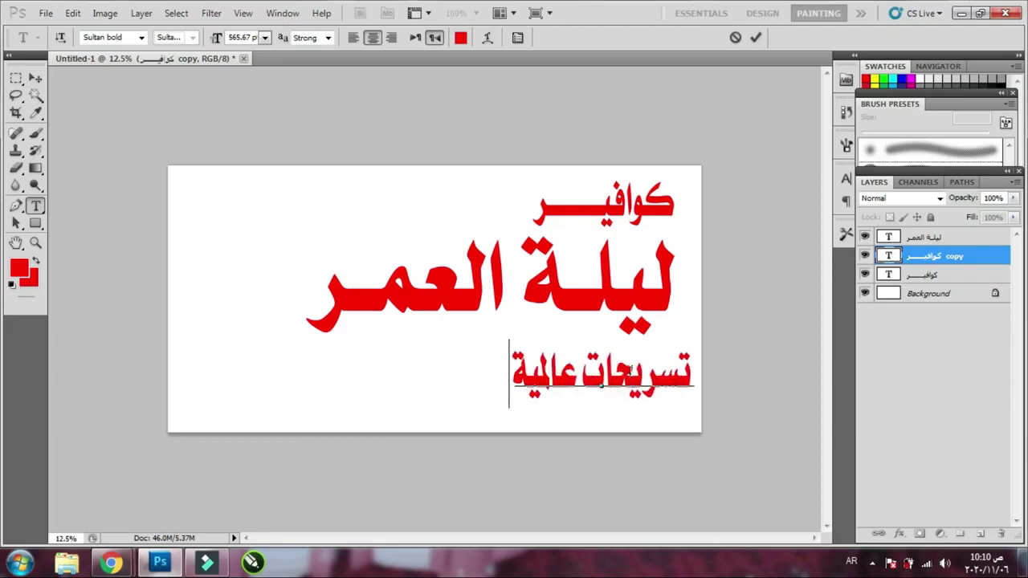
pyautogui.write('ـ')
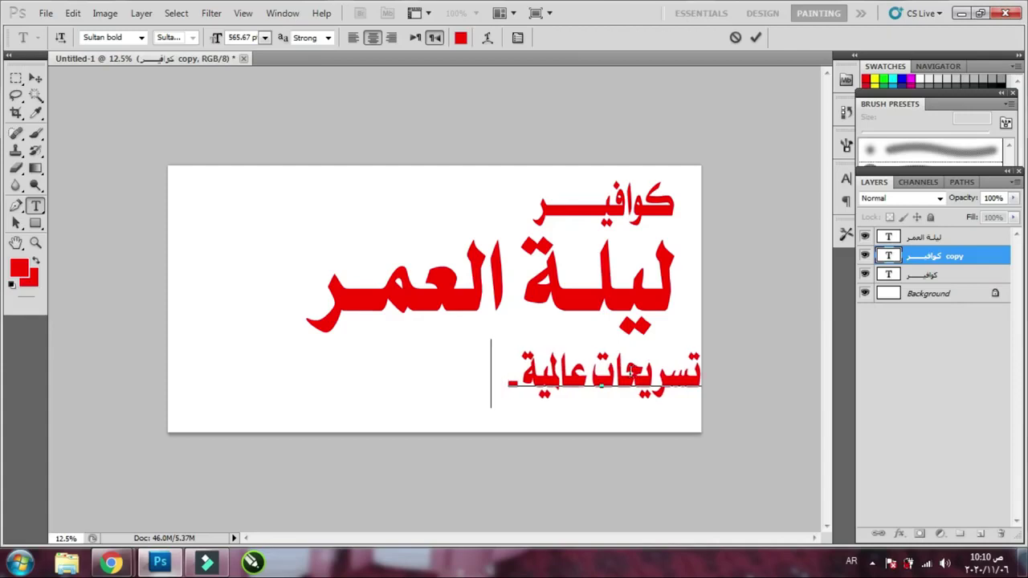
pyautogui.write('بروتين')
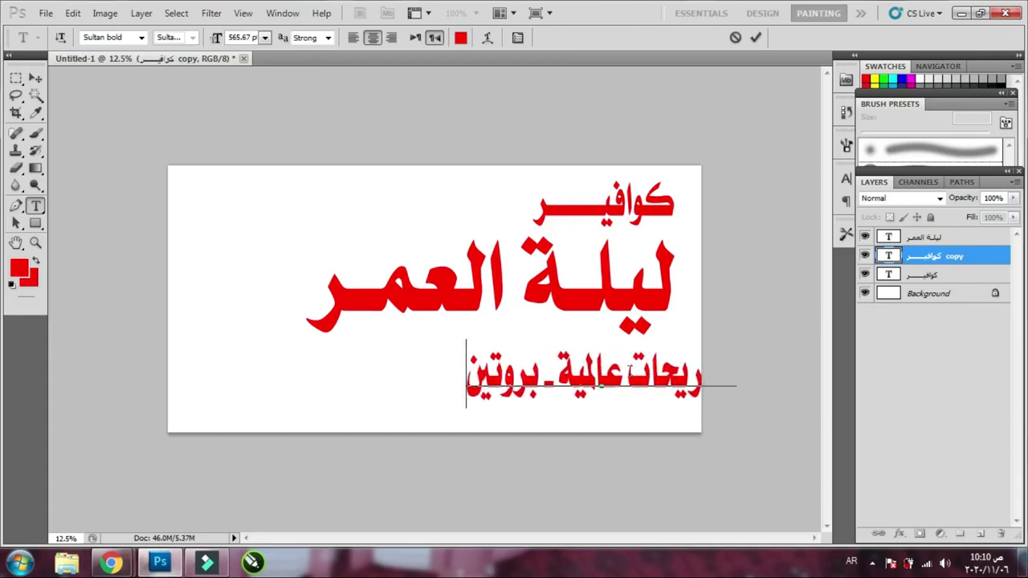
pyautogui.write(' ـص')
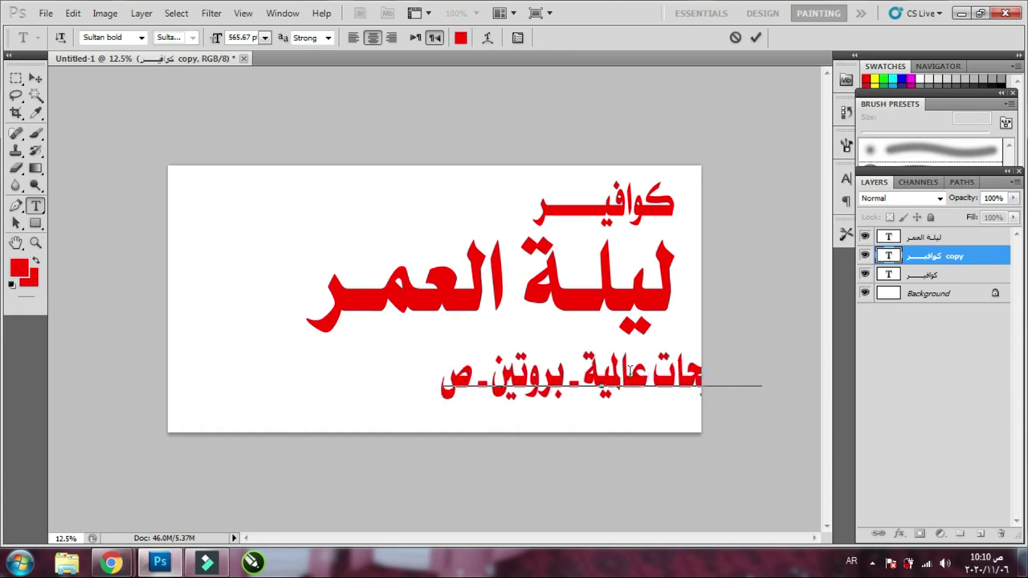
pyautogui.write('بغا')
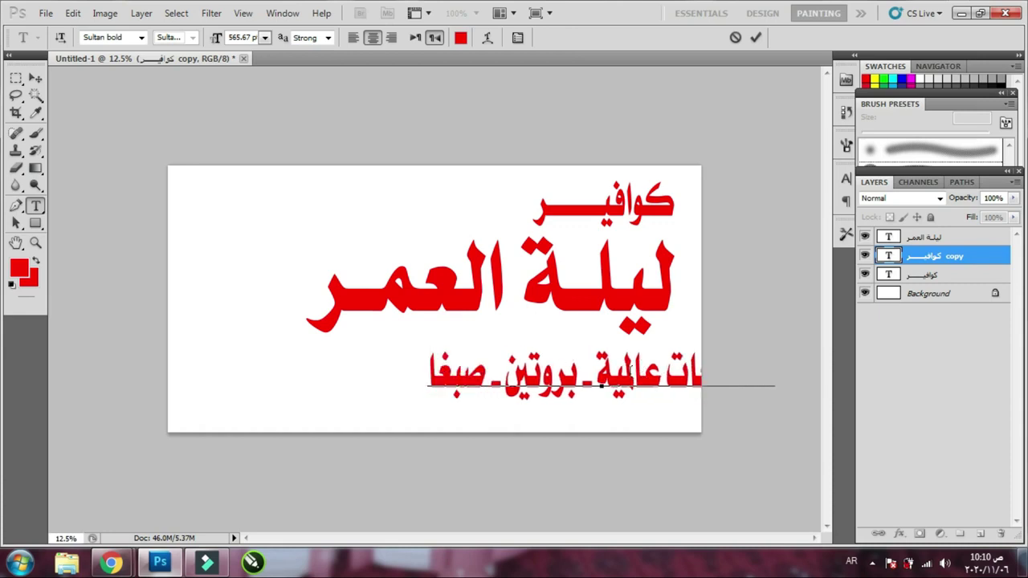
pyautogui.write('ت')
# Move the services line inside the canvas, scale it to about 75%, and place it below "ليلـة العمـر"
pyautogui.click(35, 78)
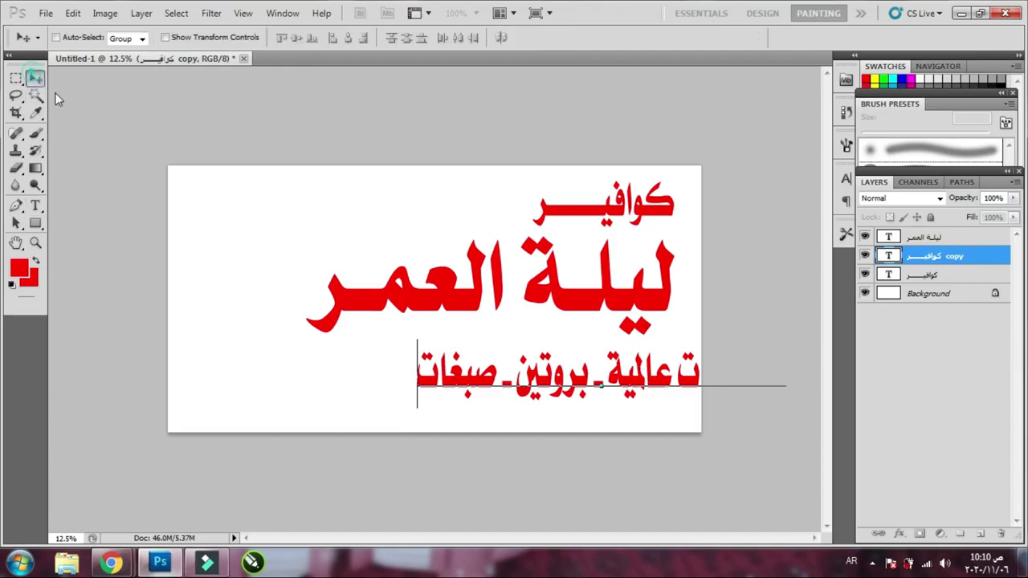
pyautogui.moveTo(463, 393); pyautogui.dragTo(474, 400)
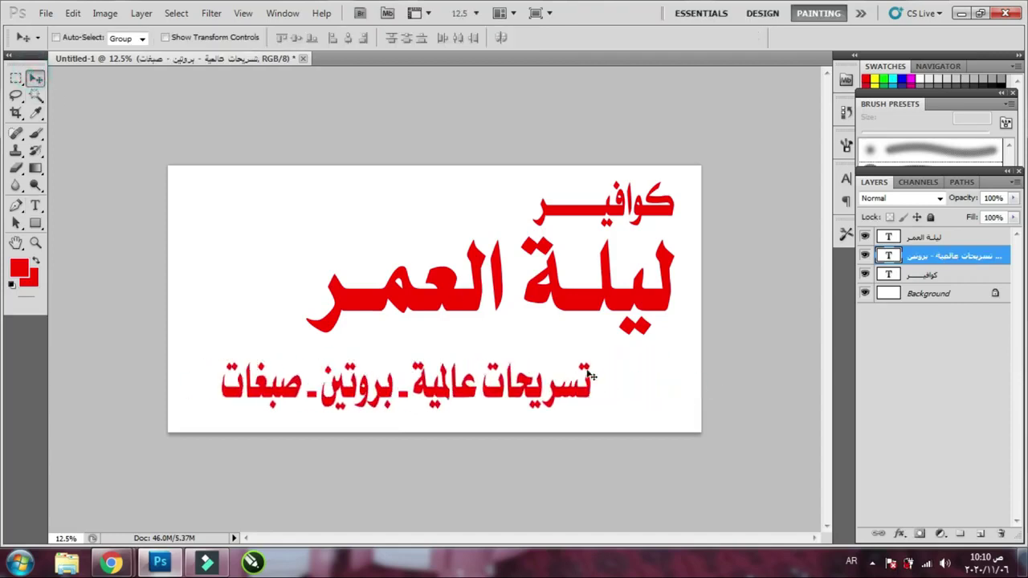
pyautogui.hotkey('ctrl', 't')
pyautogui.moveTo(592, 354); pyautogui.dragTo(545, 358)
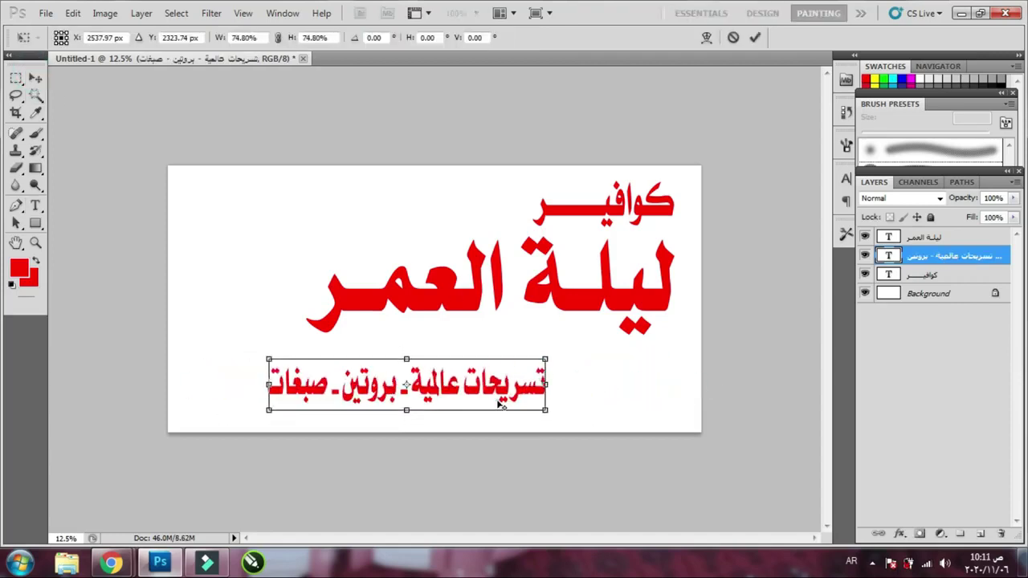
pyautogui.press('Return')
pyautogui.moveTo(442, 415); pyautogui.dragTo(530, 388)
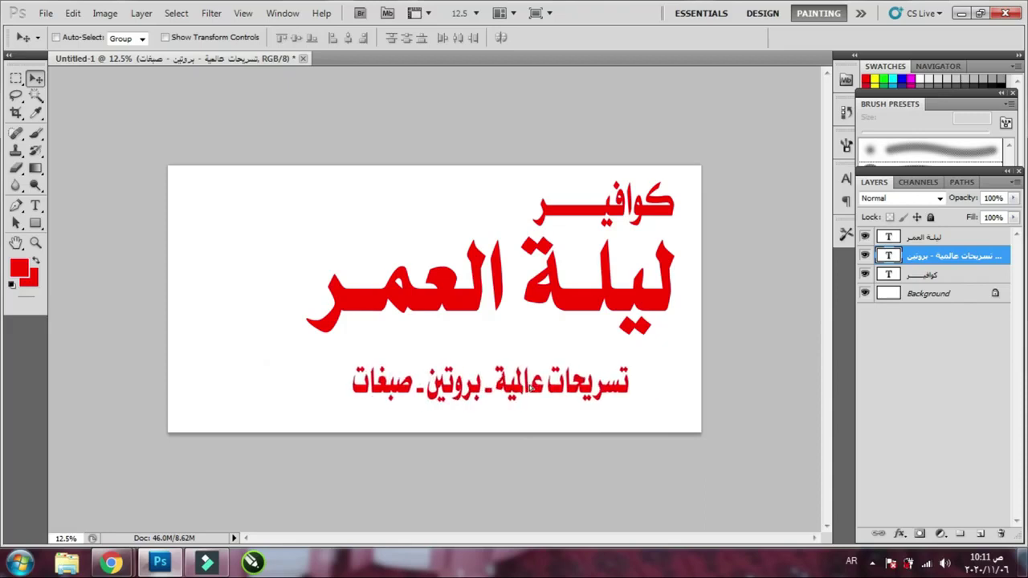
# Move "ليلـة العمـر" slightly down and enlarge "كوافيـــر" proportionally into the space above it, keeping its right edge in place
pyautogui.moveTo(582, 304); pyautogui.dragTo(594, 330)
pyautogui.keyDown('ctrl'); pyautogui.click(604, 207); pyautogui.keyUp('ctrl')
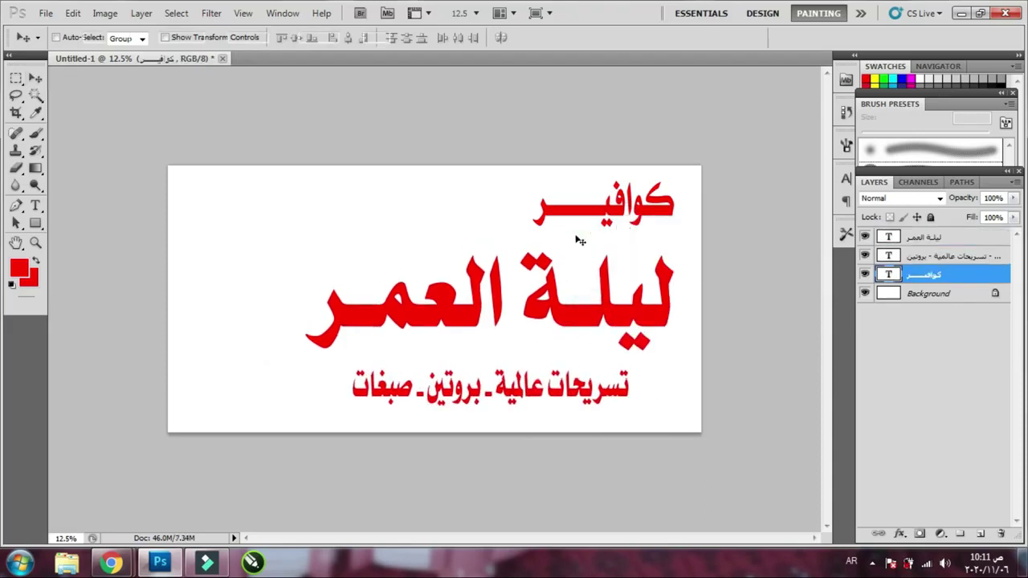
pyautogui.hotkey('ctrl', 't')
pyautogui.moveTo(522, 237); pyautogui.dragTo(498, 255)
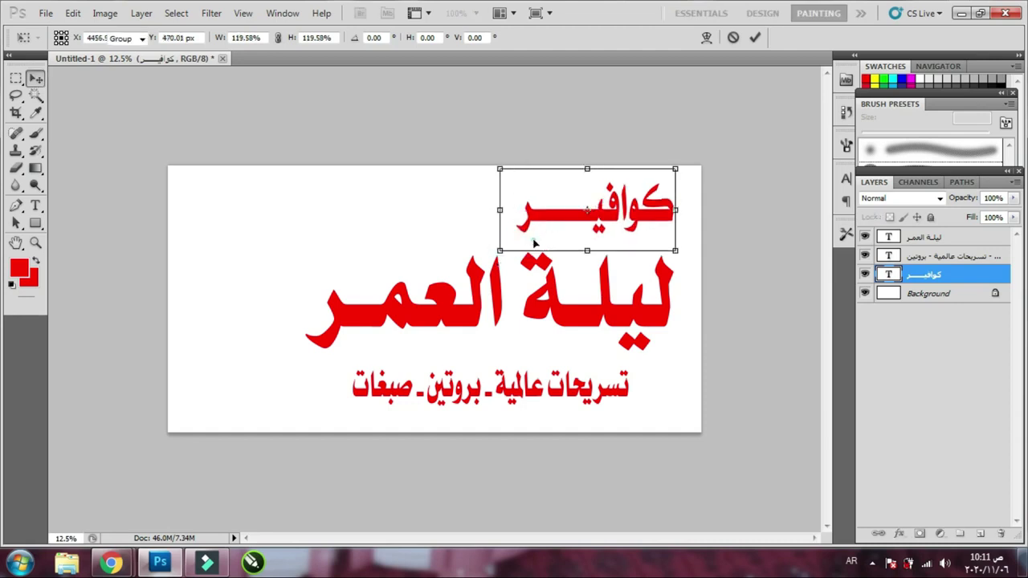
pyautogui.press('Return')
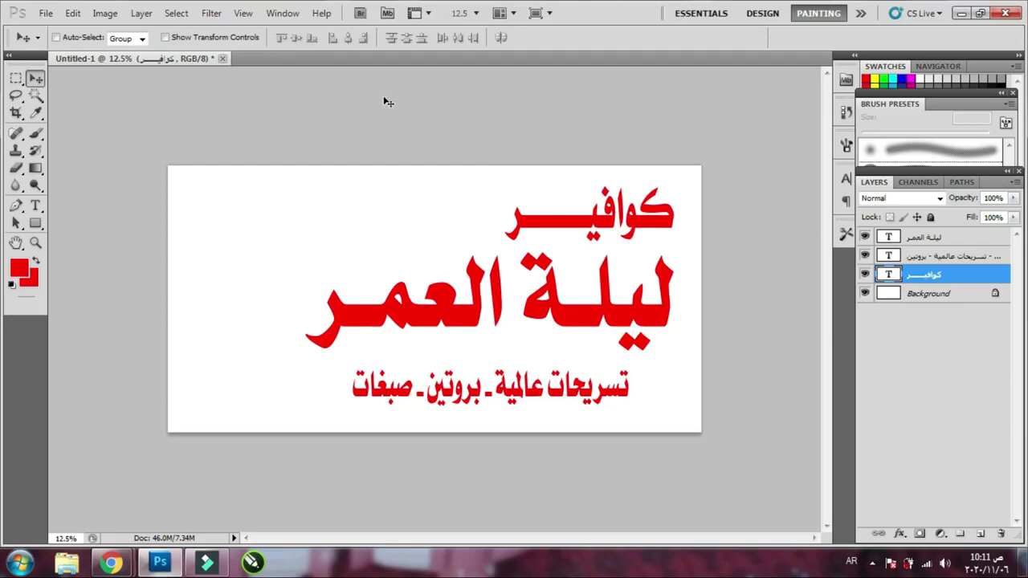
# Show the rulers and place one horizontal and one vertical guide about 4 cm inside the canvas's top and left edges
pyautogui.hotkey('ctrl', 'r')
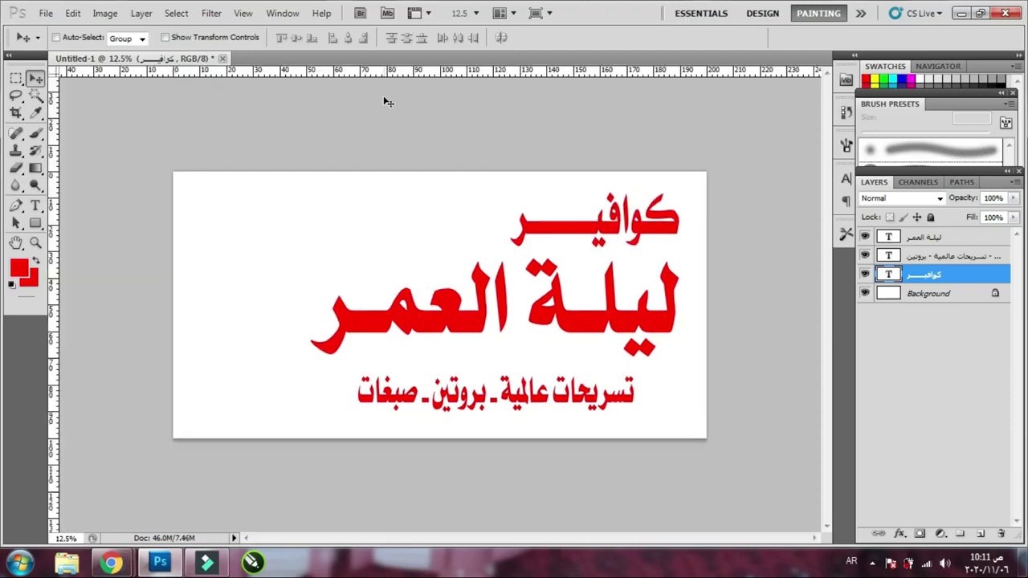
pyautogui.hotkey('ctrl', 'r')
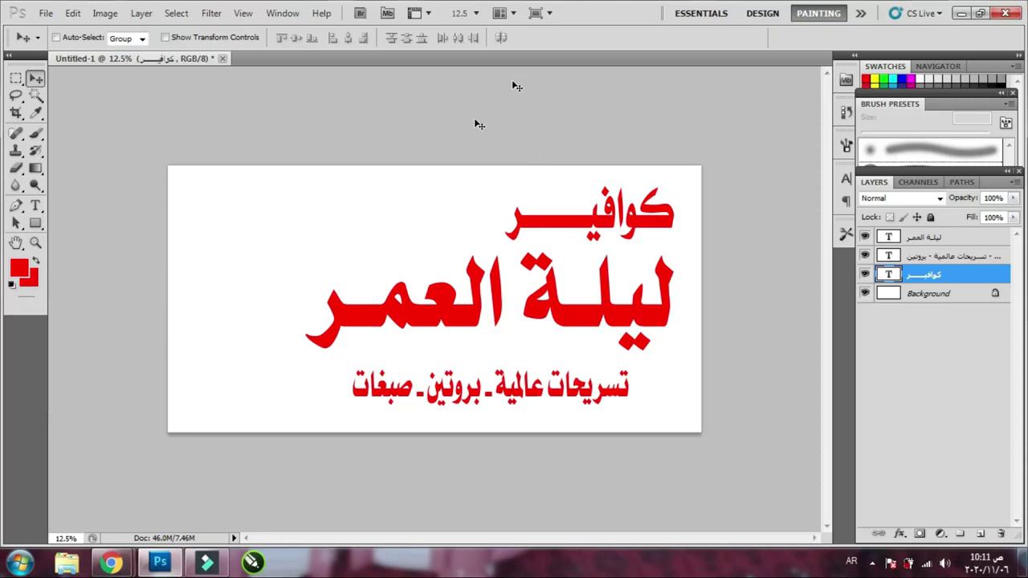
pyautogui.press('Tab')
pyautogui.press('Tab')
pyautogui.hotkey('ctrl', 'r')
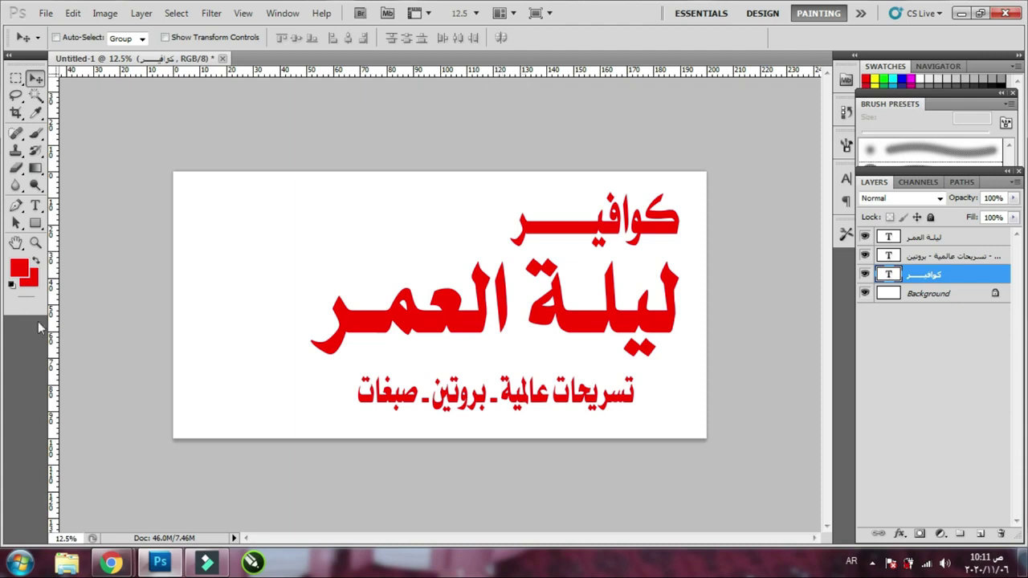
pyautogui.moveTo(389, 78); pyautogui.dragTo(397, 181)
pyautogui.moveTo(54, 344); pyautogui.dragTo(183, 348)
# Using a small rectangular selection as a margin gauge, place matching guides inside the canvas's bottom and right edges, and deselect
pyautogui.click(15, 78)
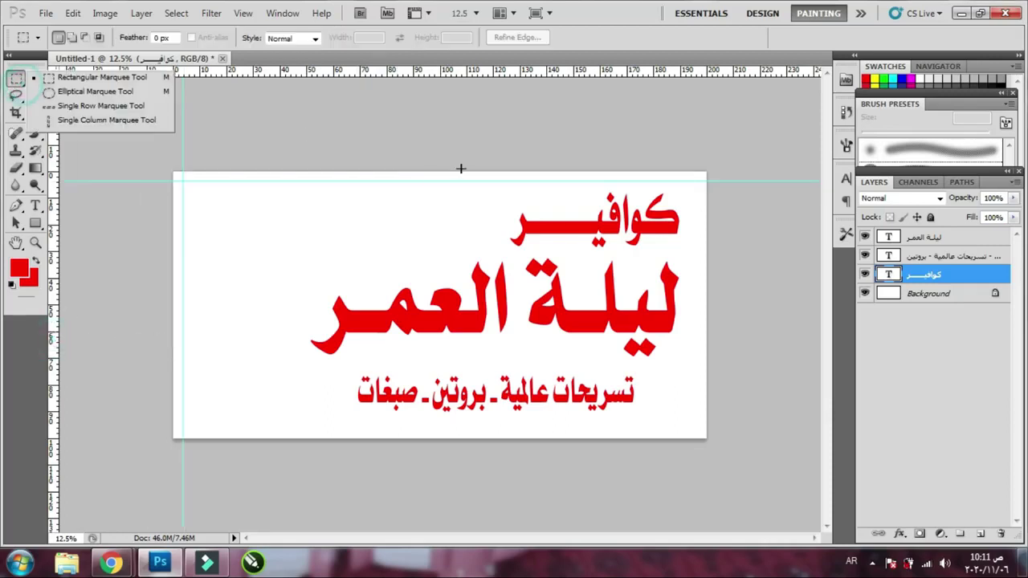
pyautogui.moveTo(428, 348); pyautogui.dragTo(467, 357)
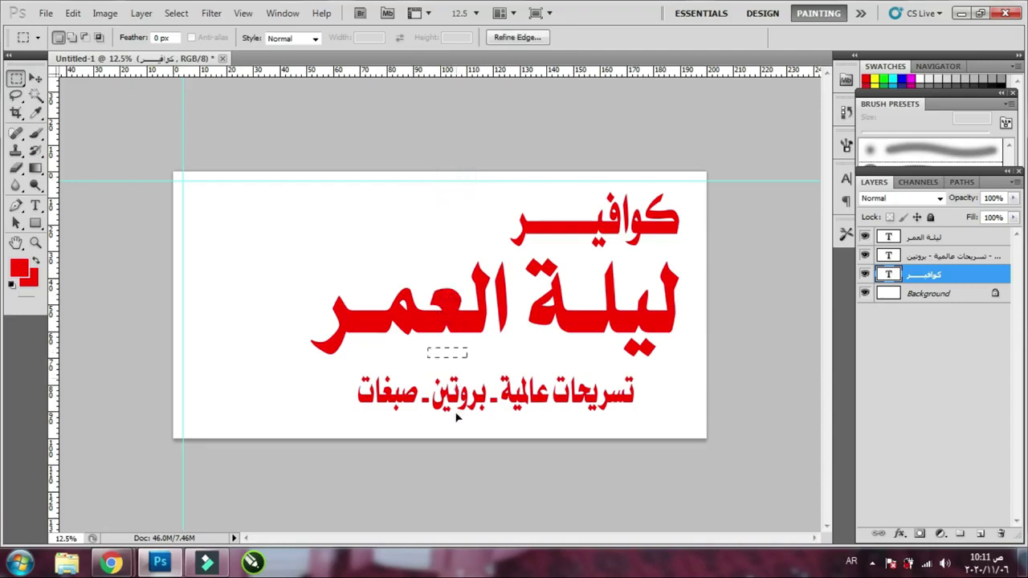
pyautogui.moveTo(488, 73); pyautogui.dragTo(450, 427)
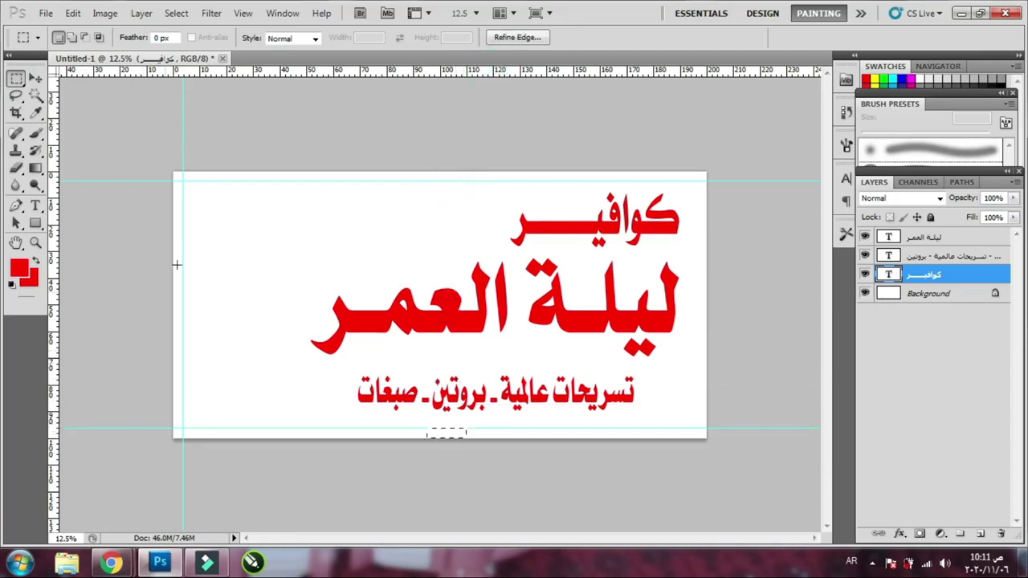
pyautogui.moveTo(184, 254); pyautogui.dragTo(699, 291)
pyautogui.moveTo(58, 359); pyautogui.dragTo(696, 368)
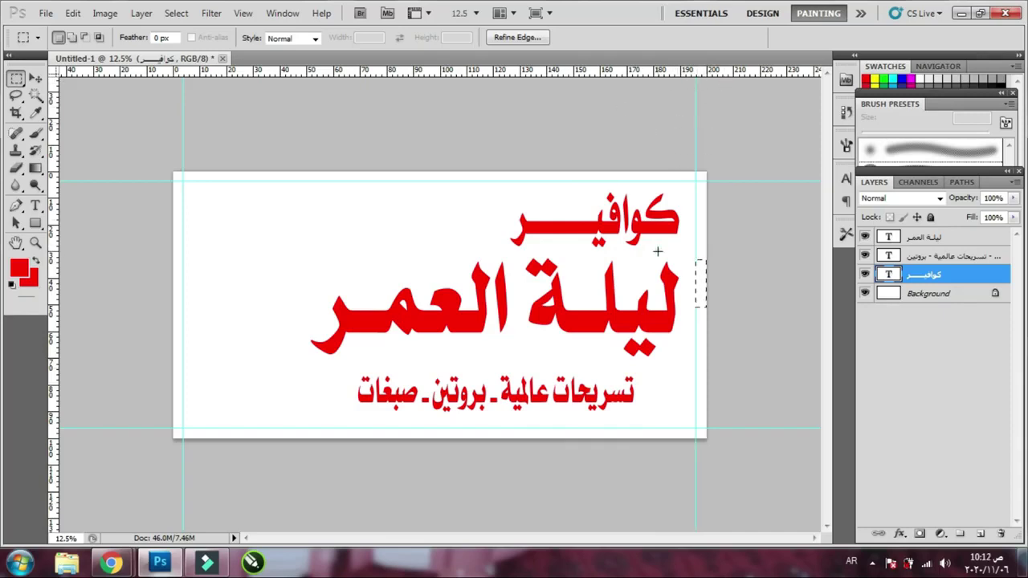
pyautogui.click(678, 239)
pyautogui.click(35, 78)
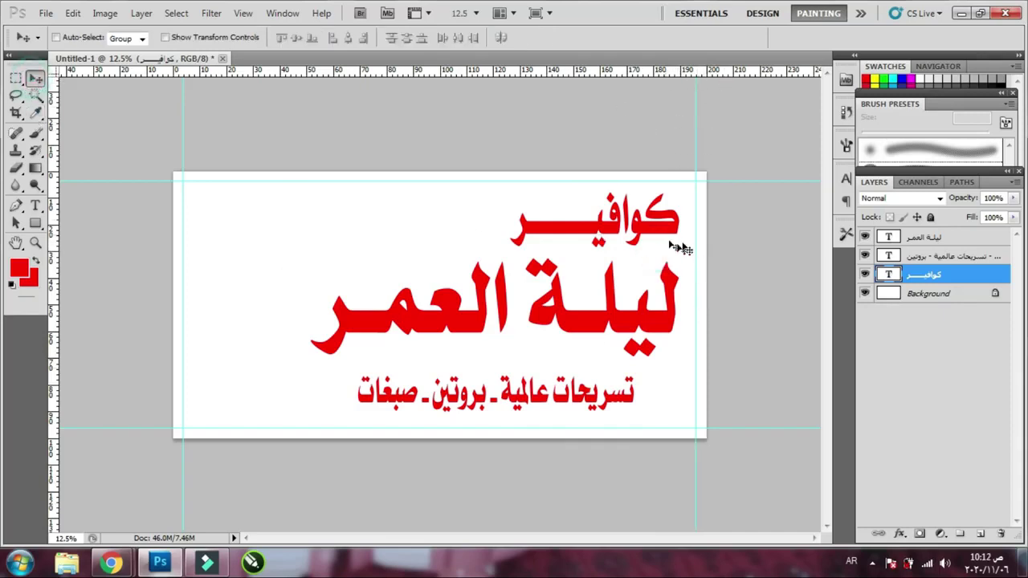
# Reposition "كوافيـــر" inside the top and right guides, just above "ليلـة العمـر", and nudge it slightly to the right
pyautogui.moveTo(660, 237); pyautogui.dragTo(668, 221)
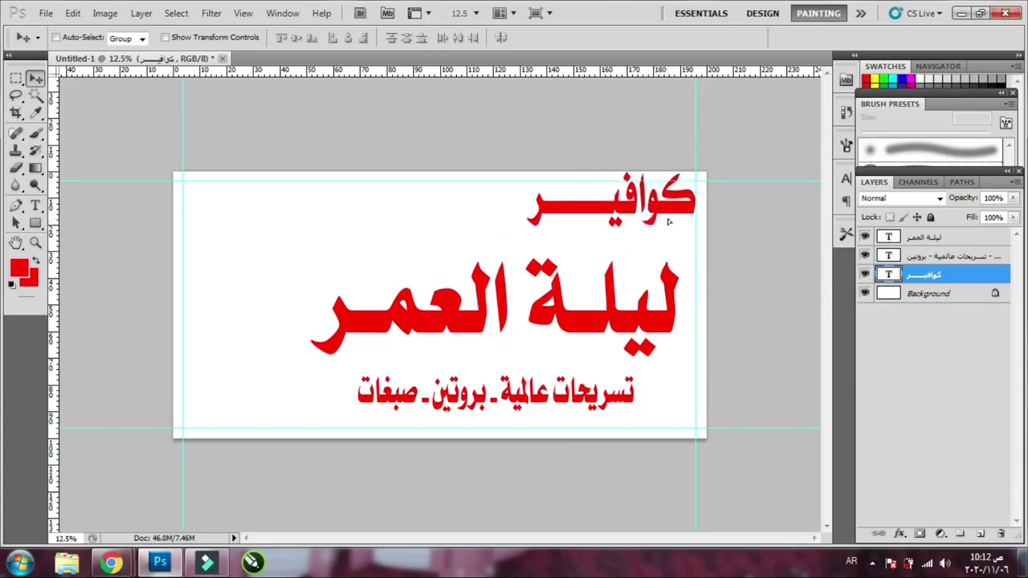
pyautogui.moveTo(610, 286); pyautogui.dragTo(615, 265)
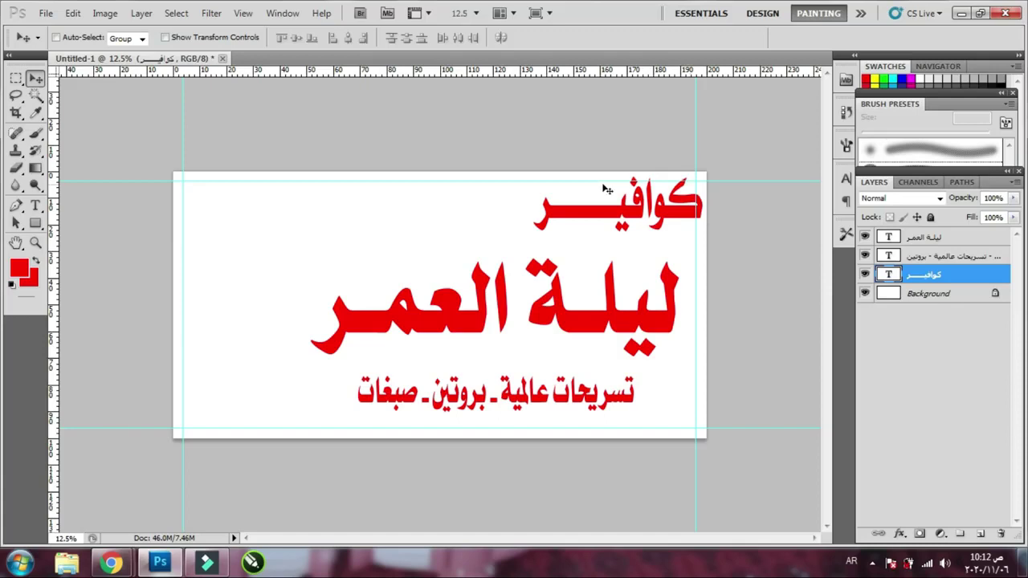
pyautogui.moveTo(671, 211); pyautogui.dragTo(644, 227)
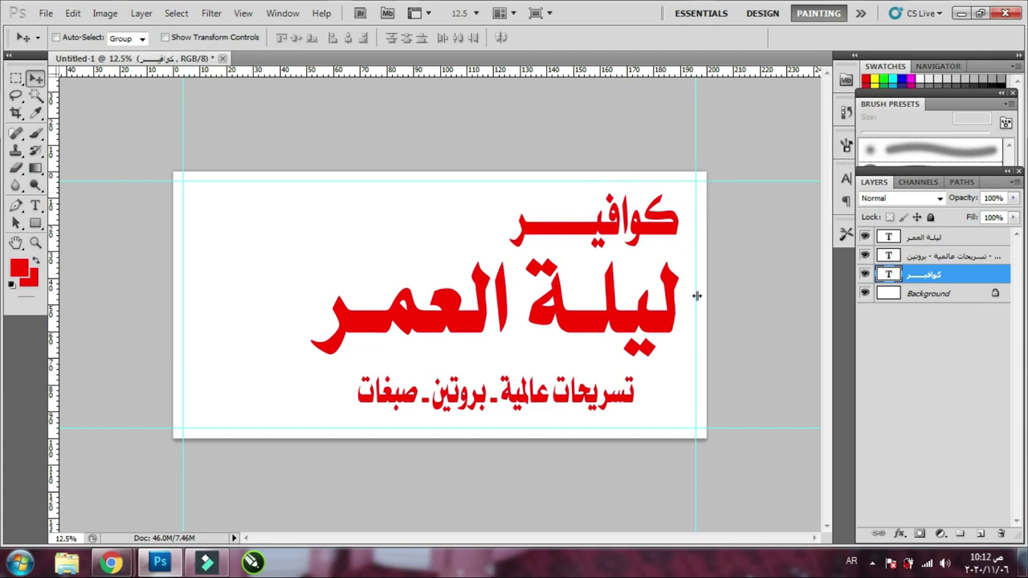
pyautogui.hotkey('shift', 'Right')
pyautogui.hotkey('shift', 'Right')
pyautogui.hotkey('shift', 'Right')
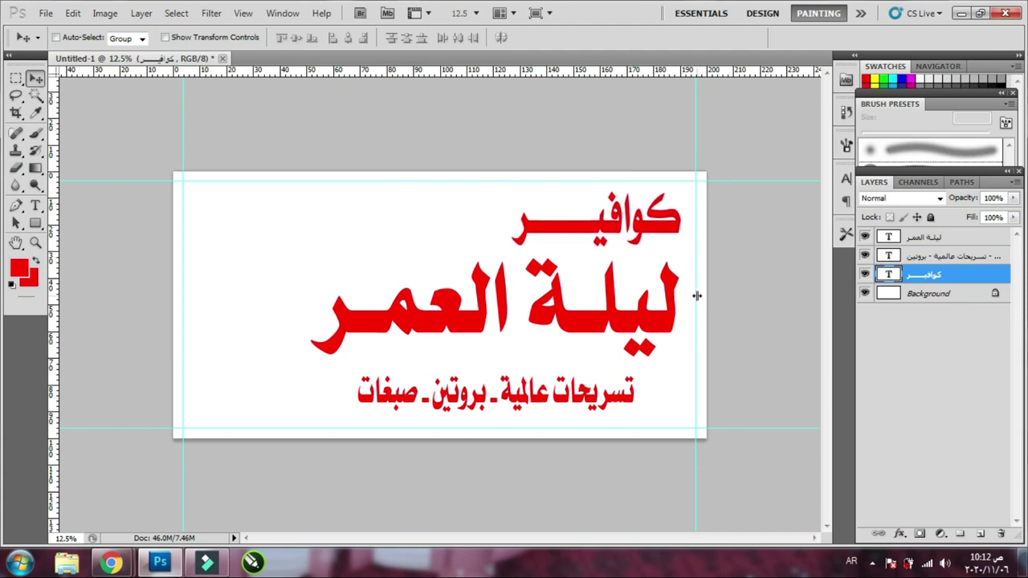
# Lengthen the word "تسريحات" in the services line with kashidas (ــ) after the س and the ح
pyautogui.keyDown('ctrl'); pyautogui.click(618, 408); pyautogui.keyUp('ctrl')
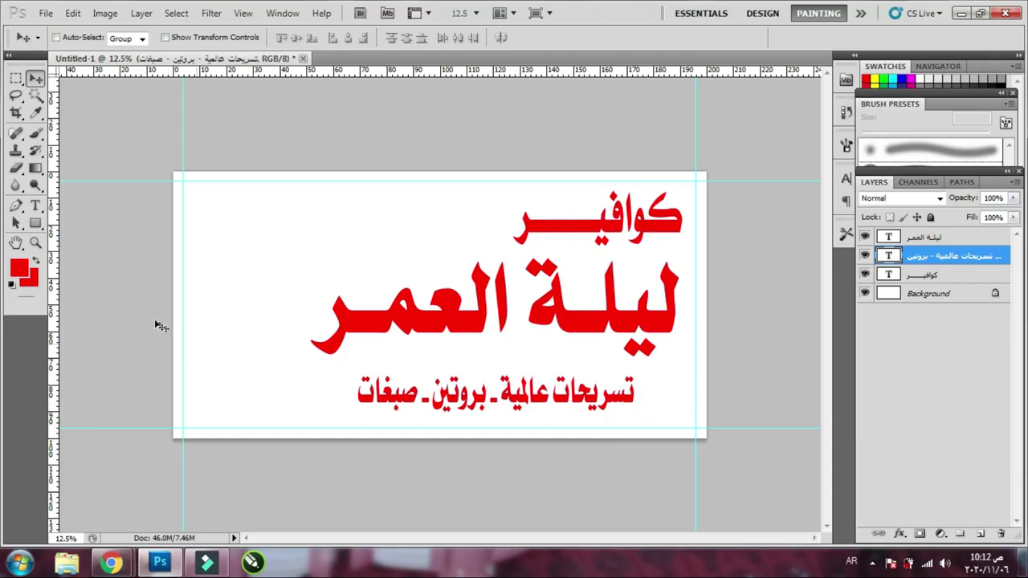
pyautogui.click(35, 206)
pyautogui.click(610, 397)
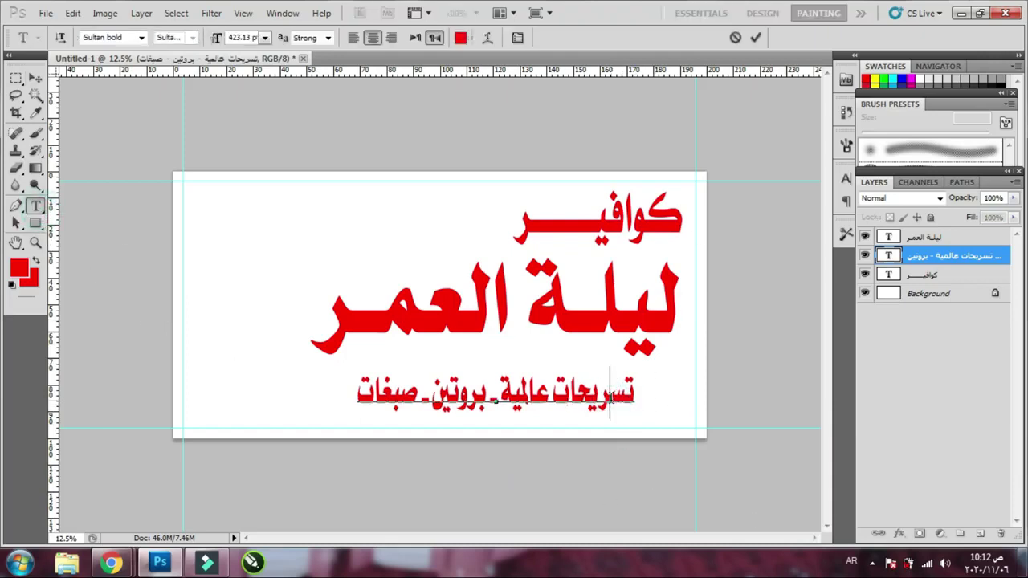
pyautogui.write('ــ')
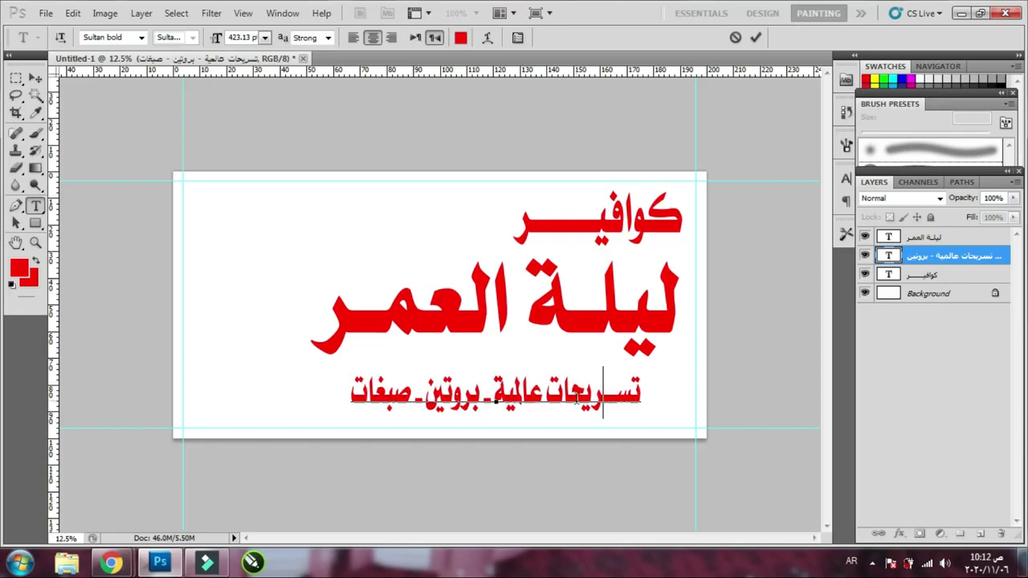
pyautogui.press('Left')
pyautogui.press('Left')
pyautogui.write('ــ')
# Add kashidas inside "عالمية", "بروتين" and "صبغات" to widen the rest of the services line
pyautogui.click(498, 394)
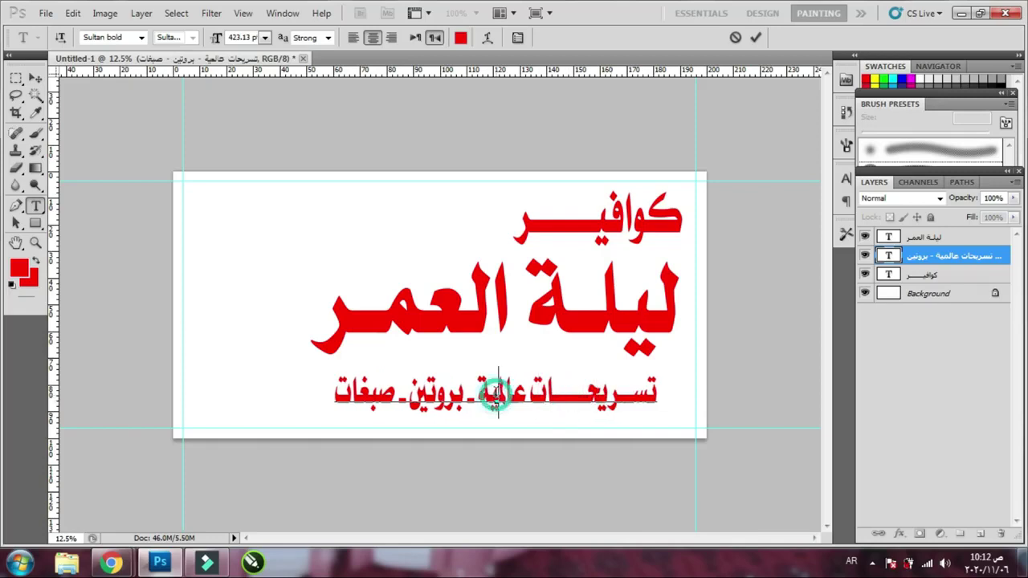
pyautogui.write('ــ')
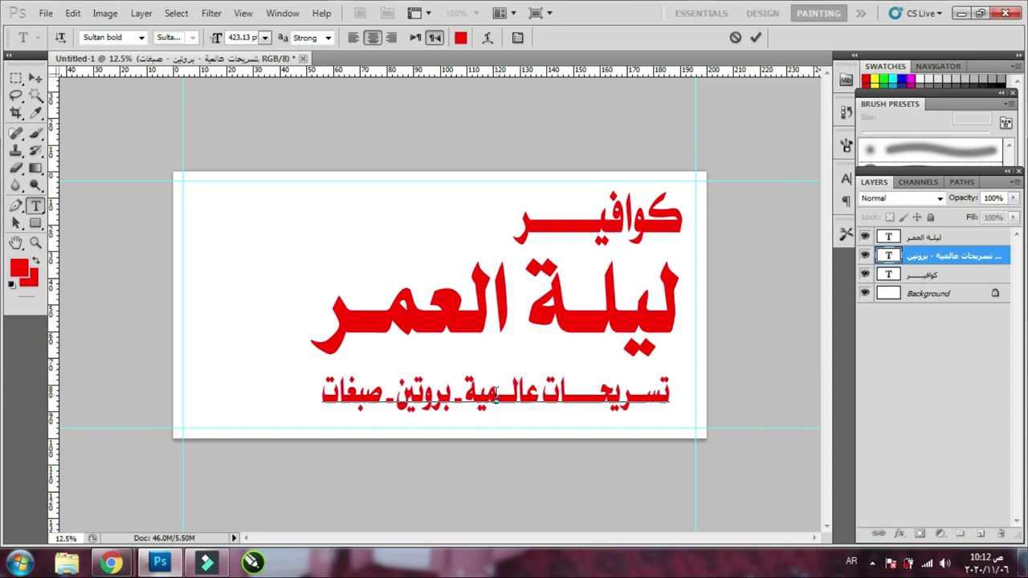
pyautogui.click(485, 393)
pyautogui.write('ــ')
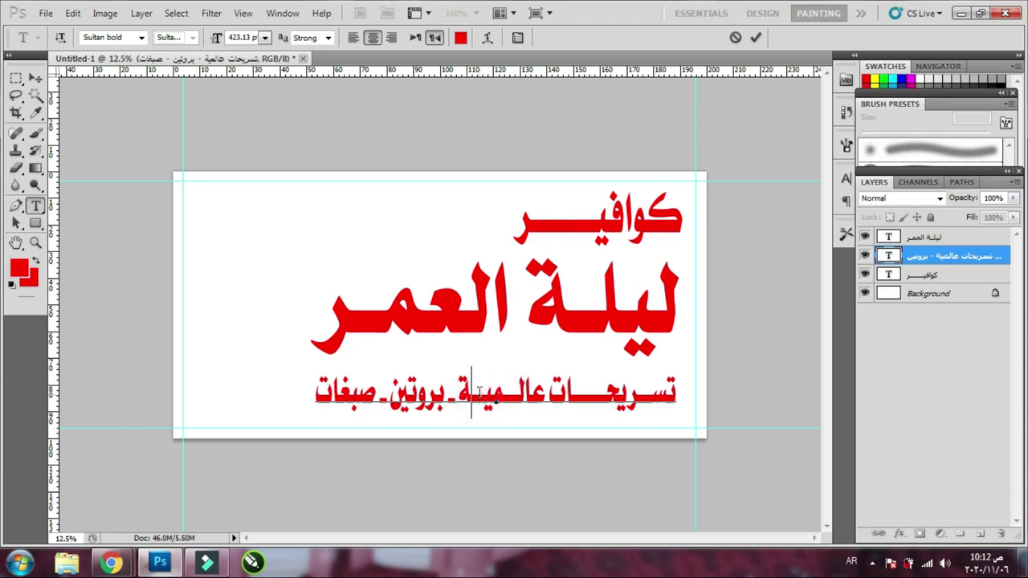
pyautogui.click(399, 392)
pyautogui.write('ــ')
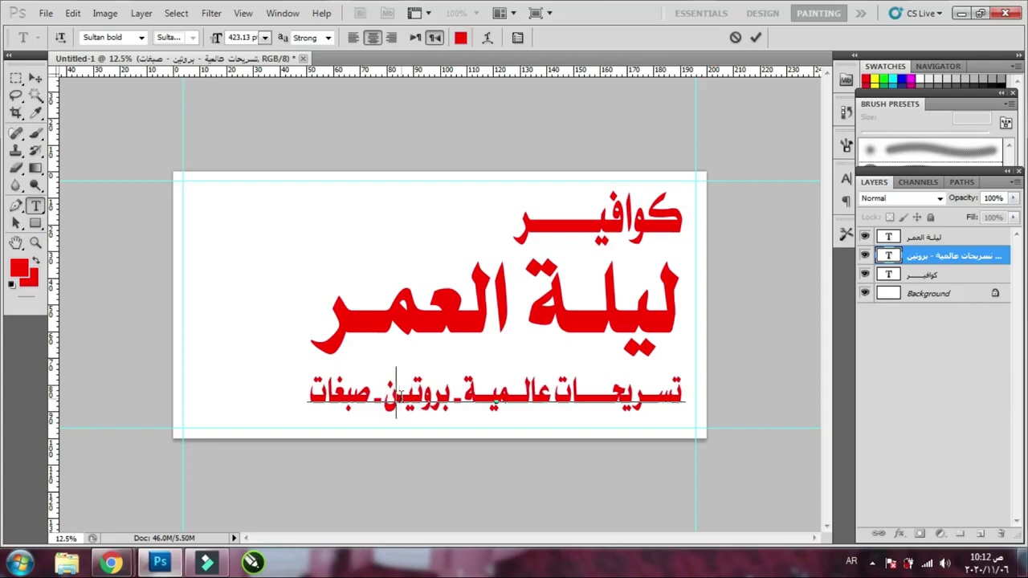
pyautogui.write('ـ')
pyautogui.click(331, 403)
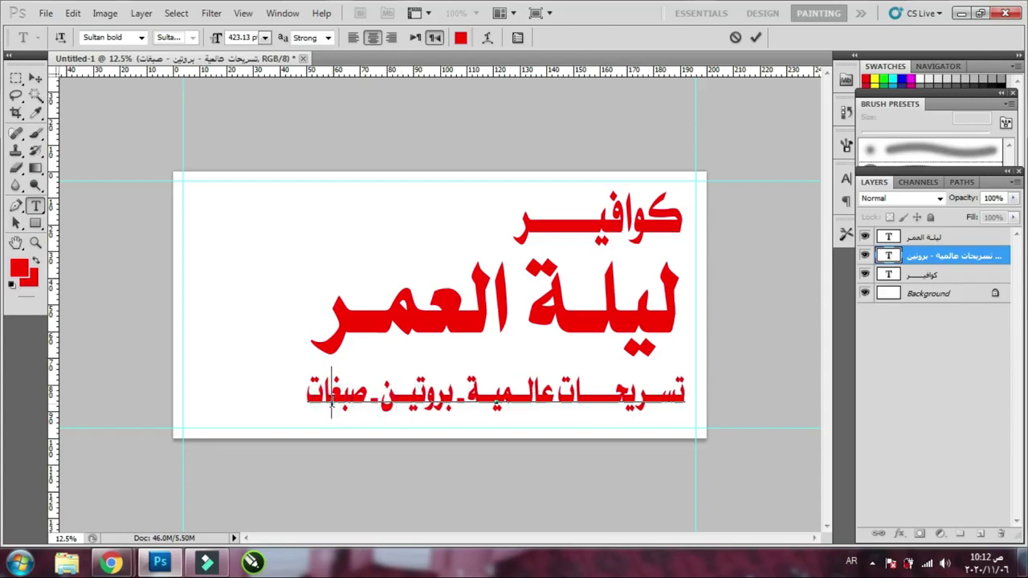
pyautogui.write('ـ')
# Move the widened services line left so its right edge lines up with "ليلـة العمـر"
pyautogui.click(34, 90)
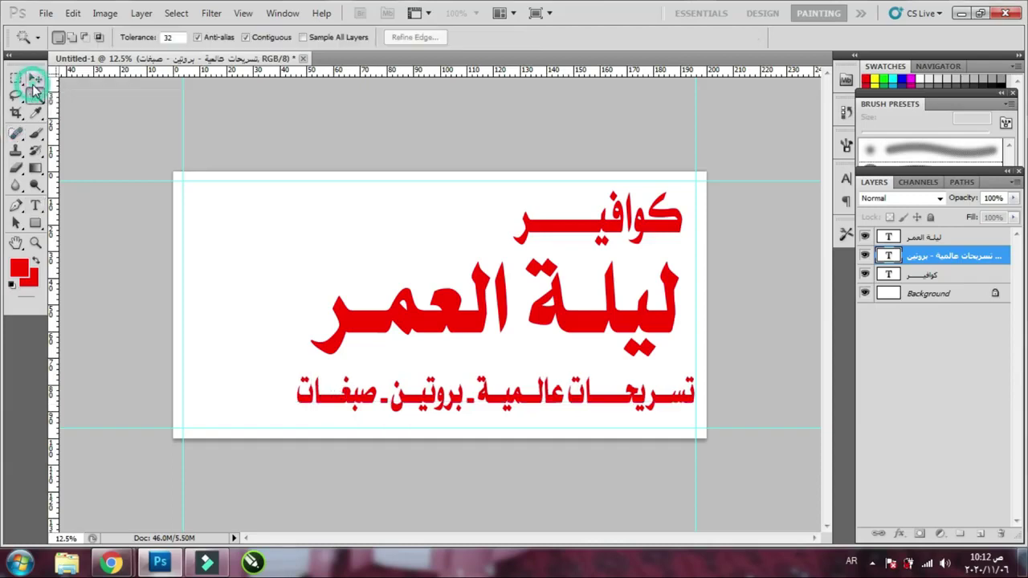
pyautogui.click(34, 79)
pyautogui.moveTo(514, 398); pyautogui.dragTo(493, 395)
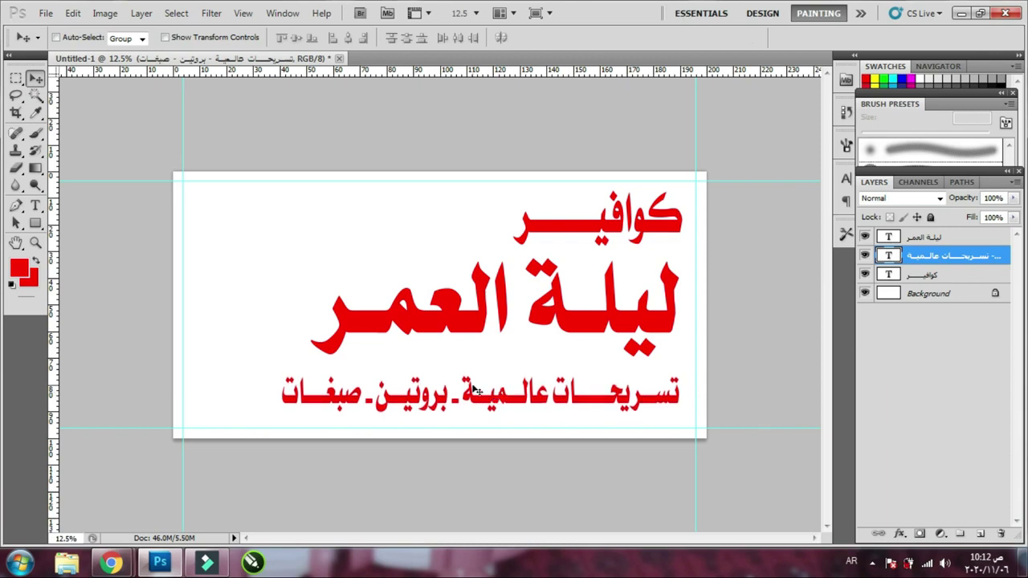
# Make the Background layer the active layer
pyautogui.rightClick(466, 361)
pyautogui.click(485, 362)
pyautogui.rightClick(270, 224)
pyautogui.click(275, 223)
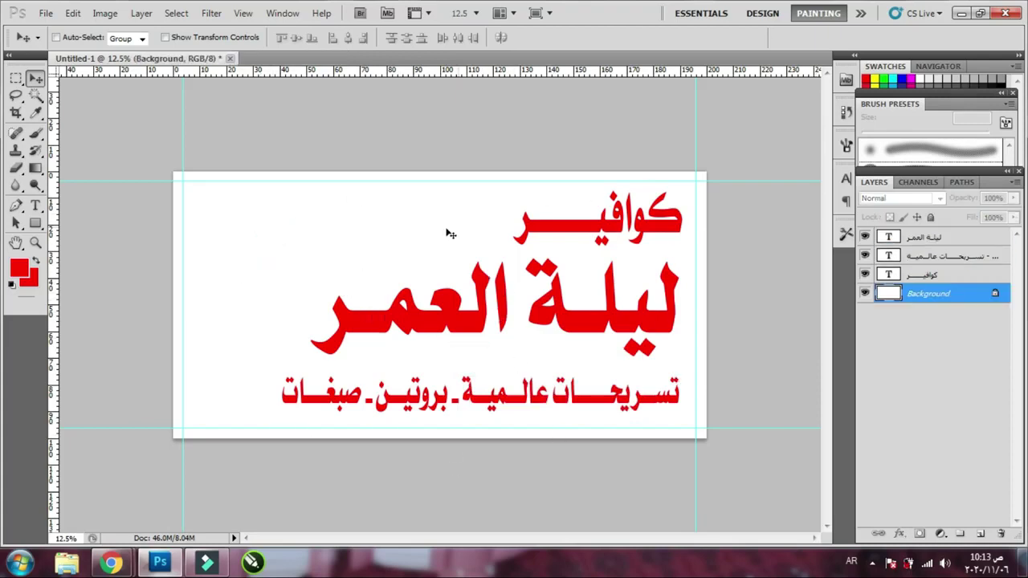
# Switch to Google Images in Chrome and search for "خلفيات للتصميم"
pyautogui.click(110, 560)
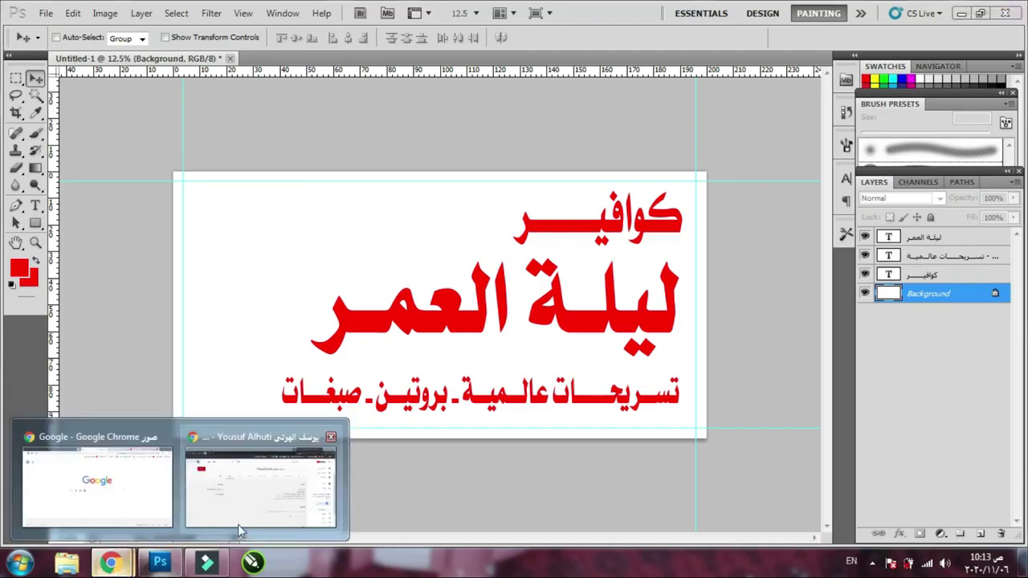
pyautogui.click(129, 490)
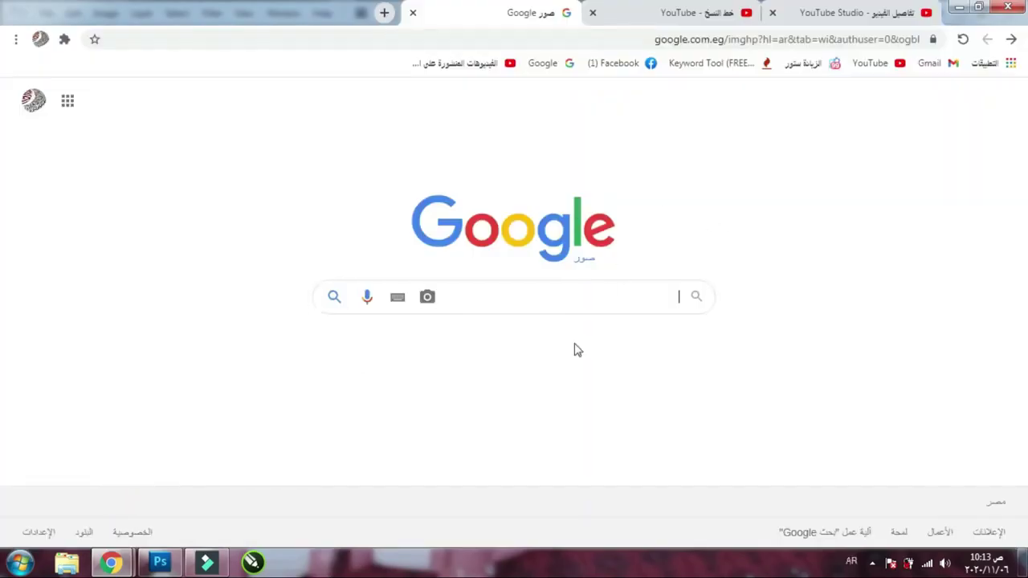
pyautogui.click(636, 306)
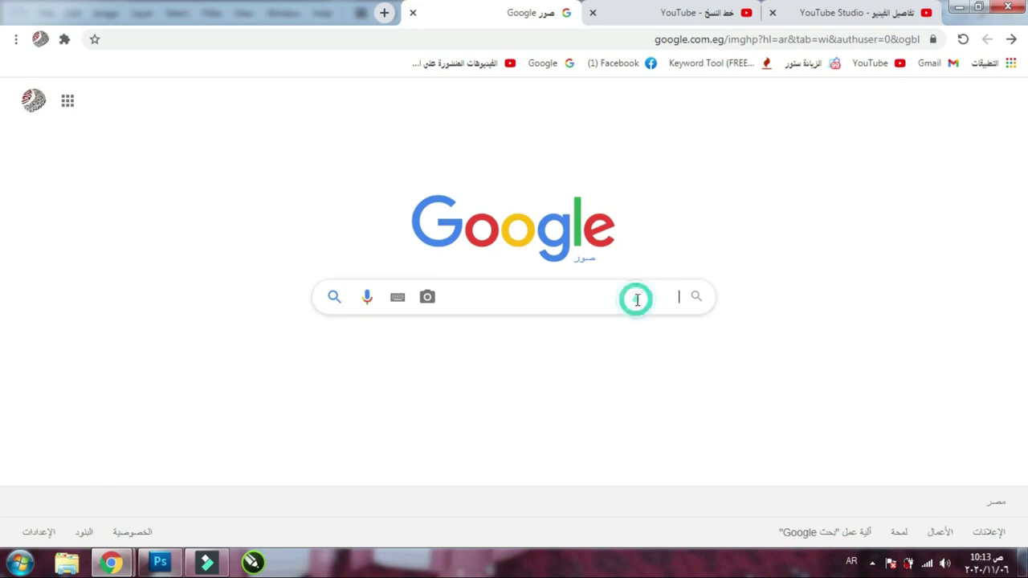
pyautogui.click(858, 307)
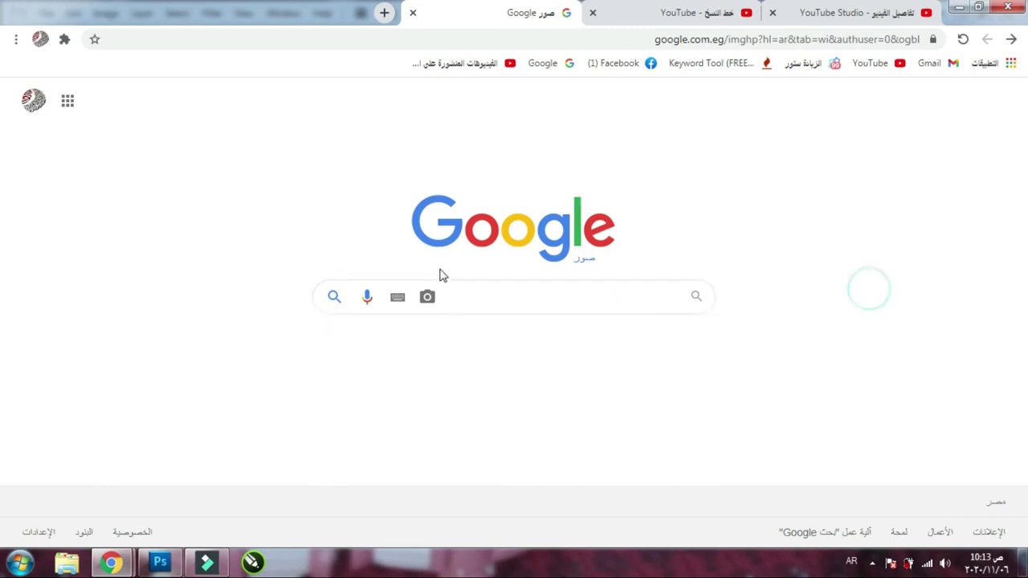
pyautogui.click(647, 296)
pyautogui.write('خلف5ب')
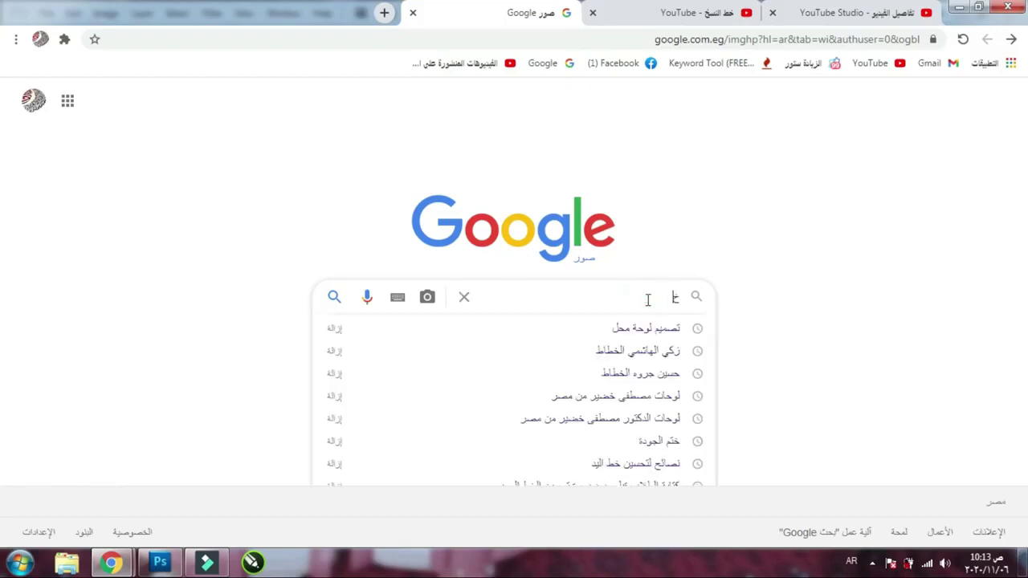
pyautogui.press('BackSpace')
pyautogui.press('BackSpace')
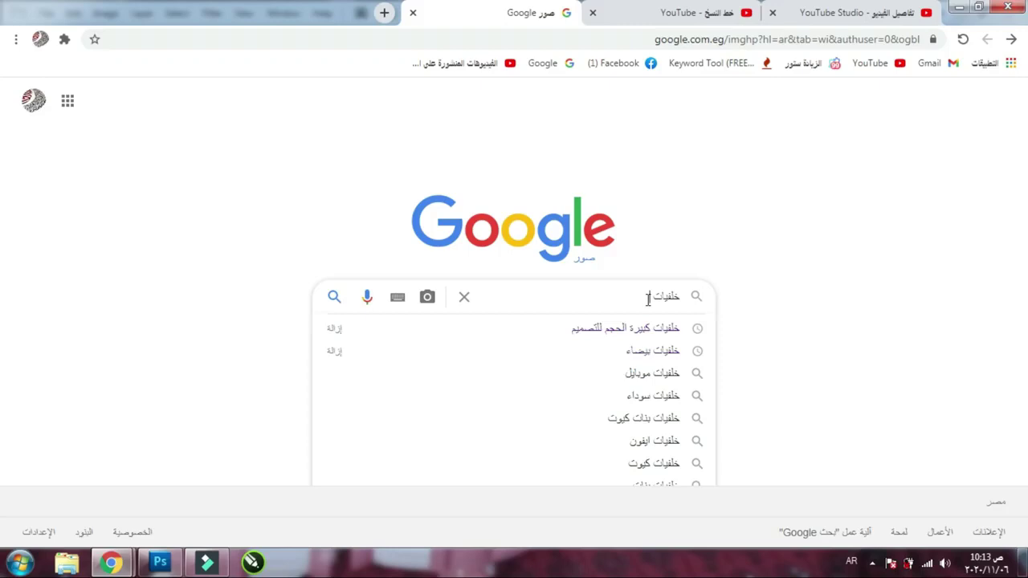
pyautogui.write('يات للتصميم')
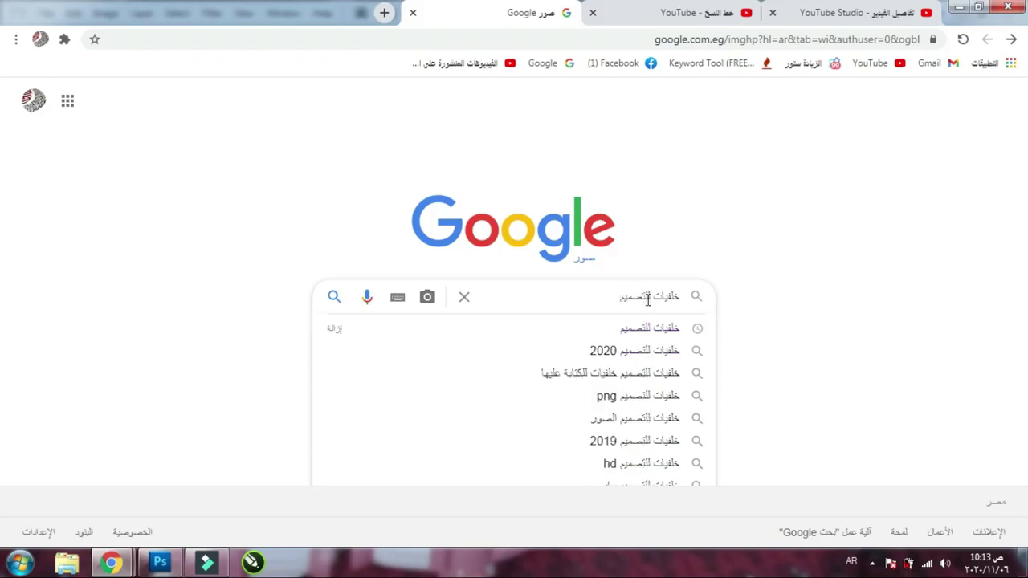
pyautogui.press('Return')
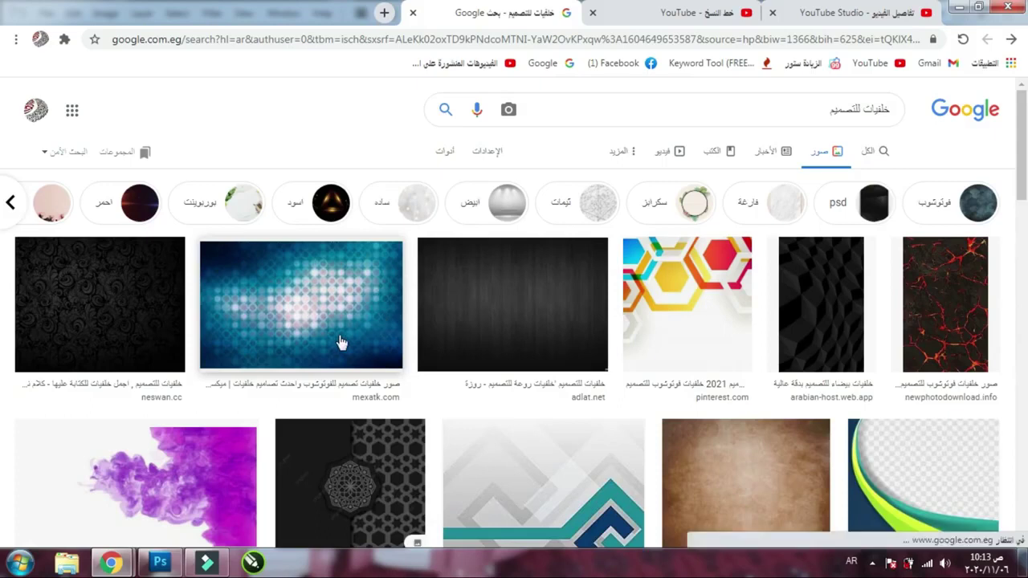
# Filter the Google image results to show only large-size images
pyautogui.click(446, 154)
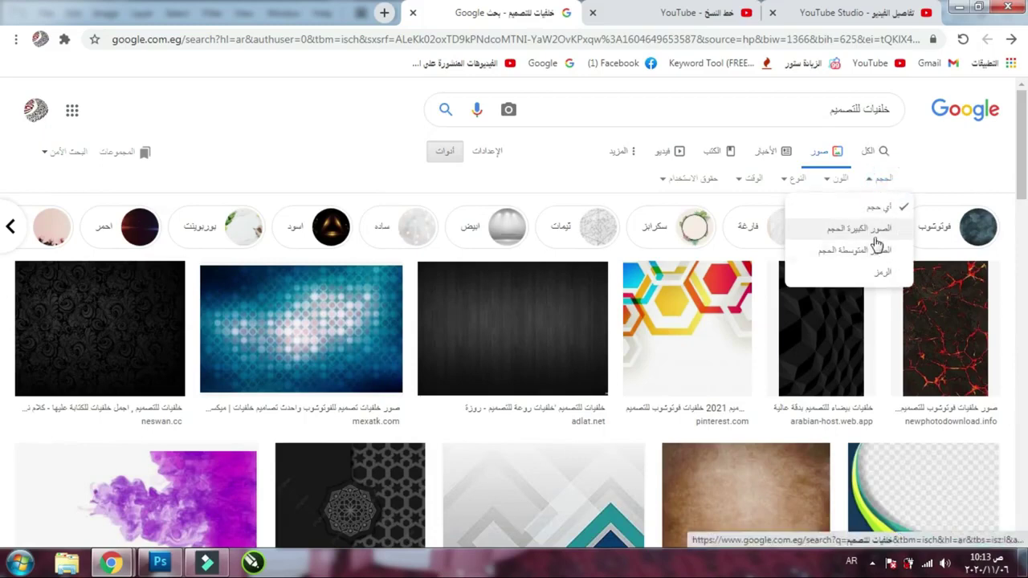
pyautogui.click(867, 230)
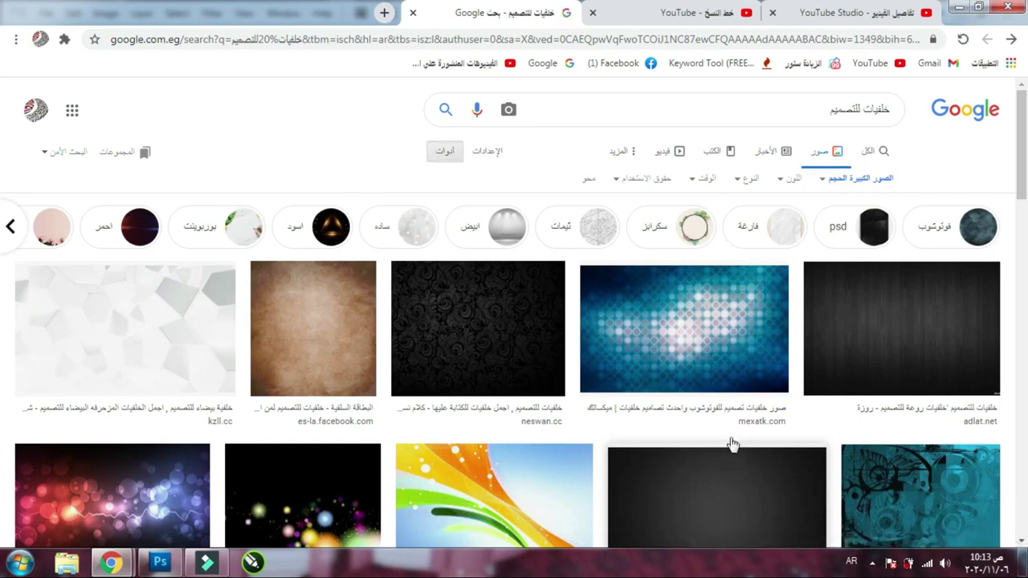
# Look through the large background images for a suitable banner backdrop and preview the light-blue sunburst one
pyautogui.scroll(-3, 731, 443)
pyautogui.scroll(-4, 730, 442)
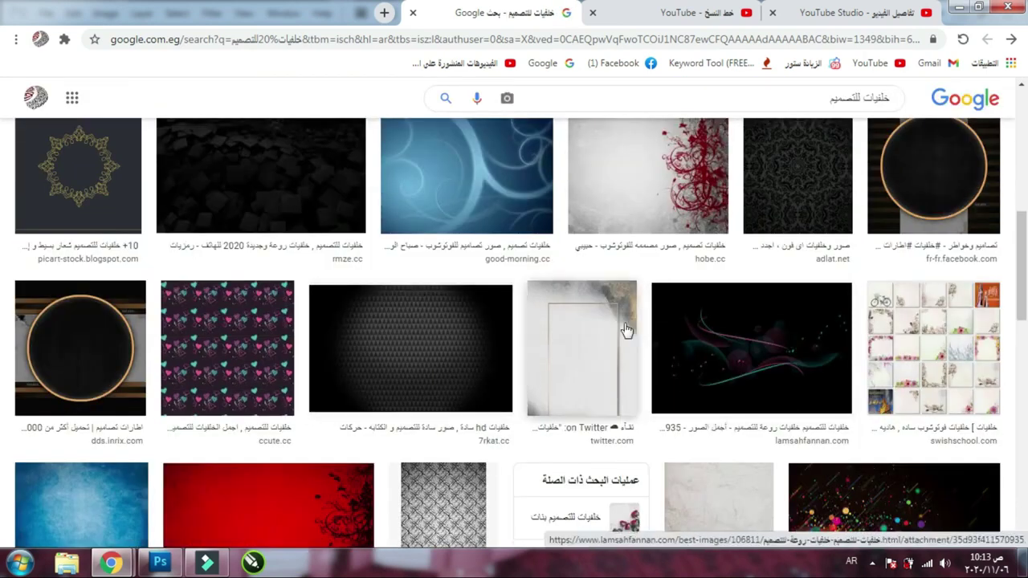
pyautogui.scroll(-6, 627, 329)
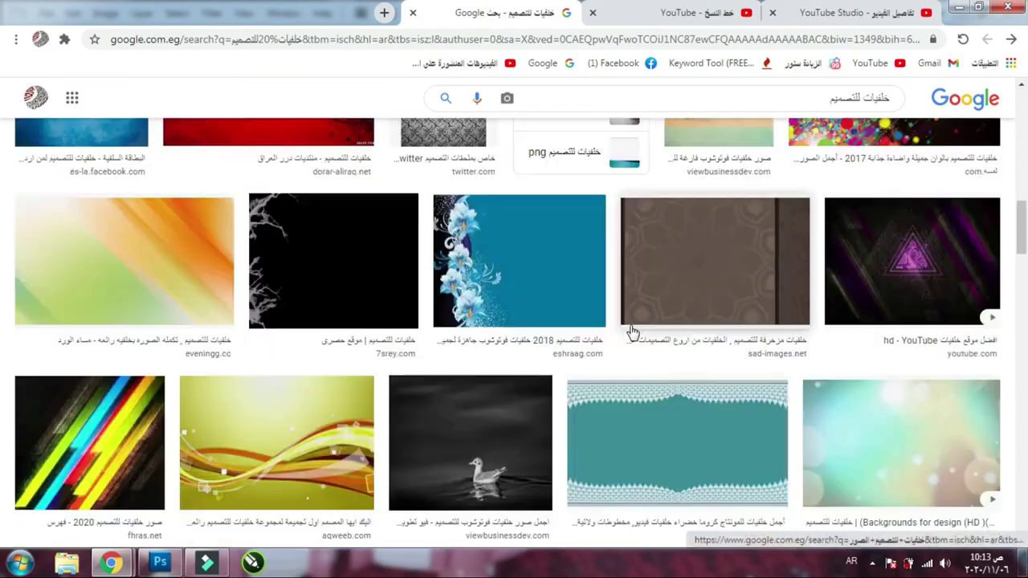
pyautogui.scroll(-3, 470, 383)
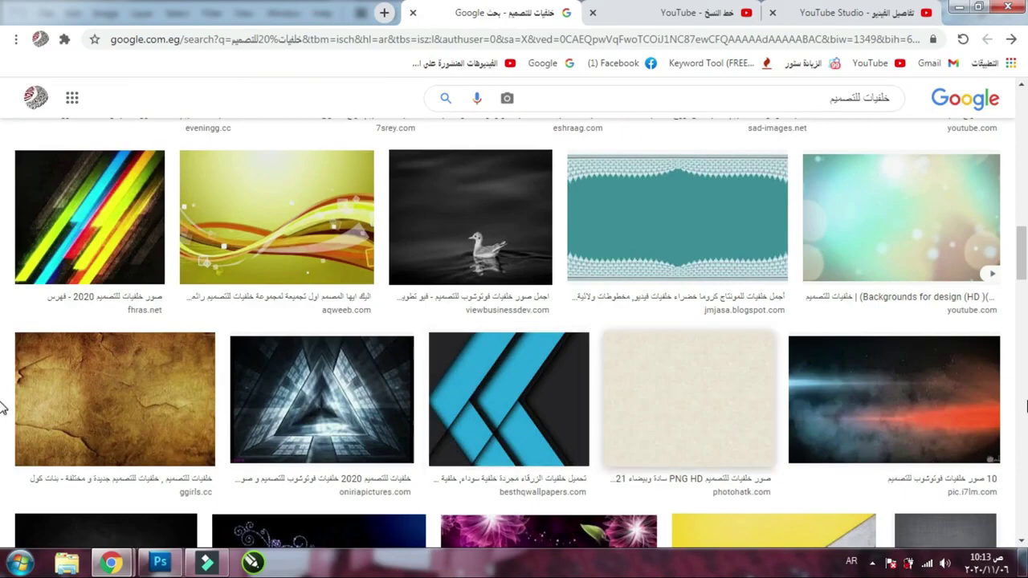
pyautogui.scroll(-2, 701, 392)
pyautogui.scroll(-5, 723, 367)
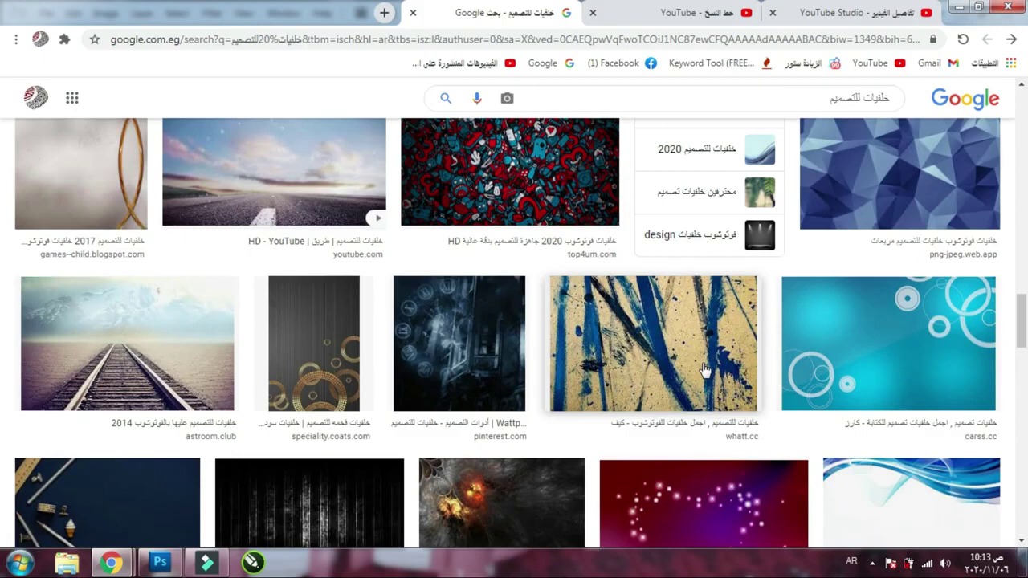
pyautogui.scroll(-1, 603, 374)
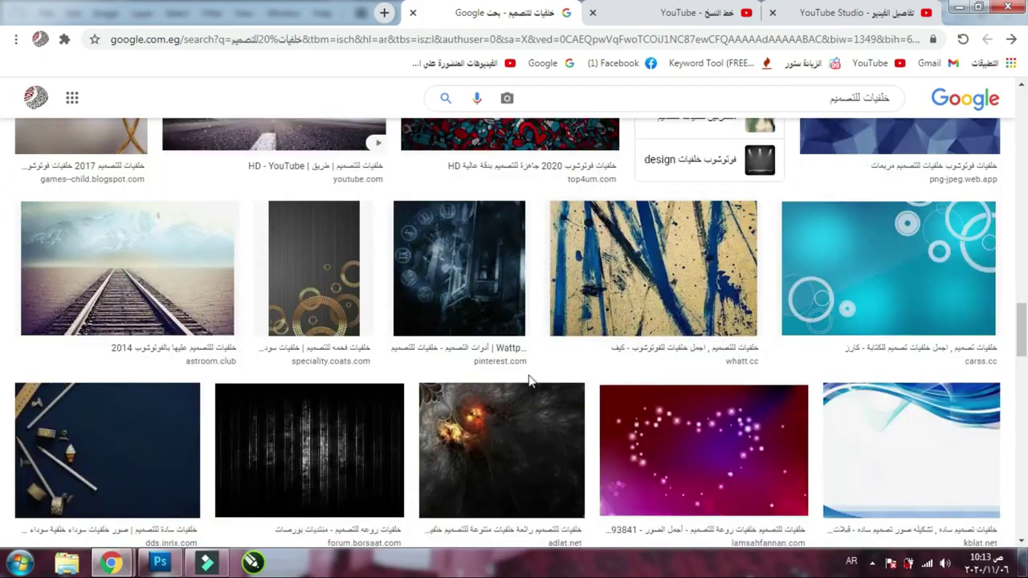
pyautogui.scroll(-3, 532, 374)
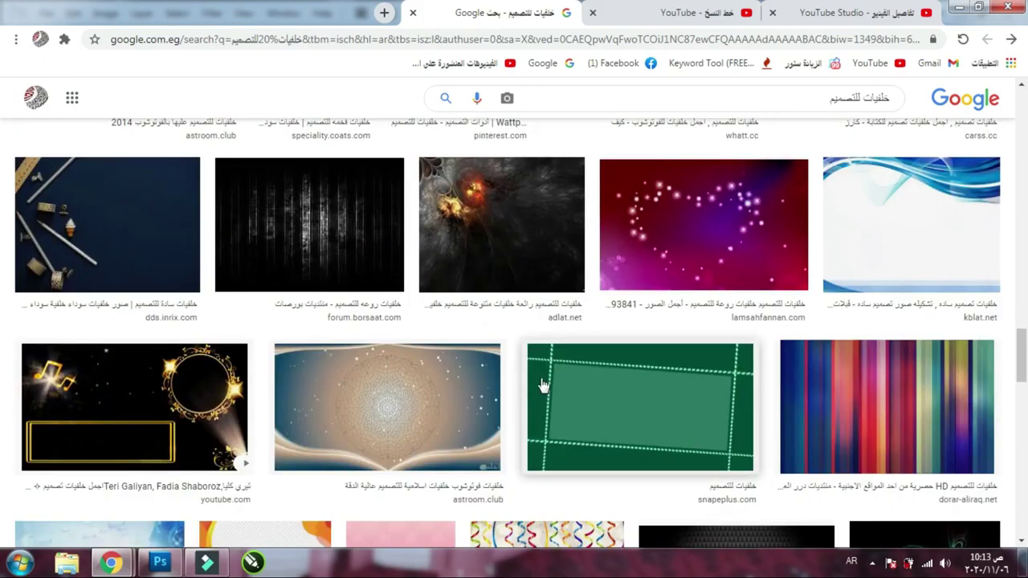
pyautogui.scroll(-2, 793, 339)
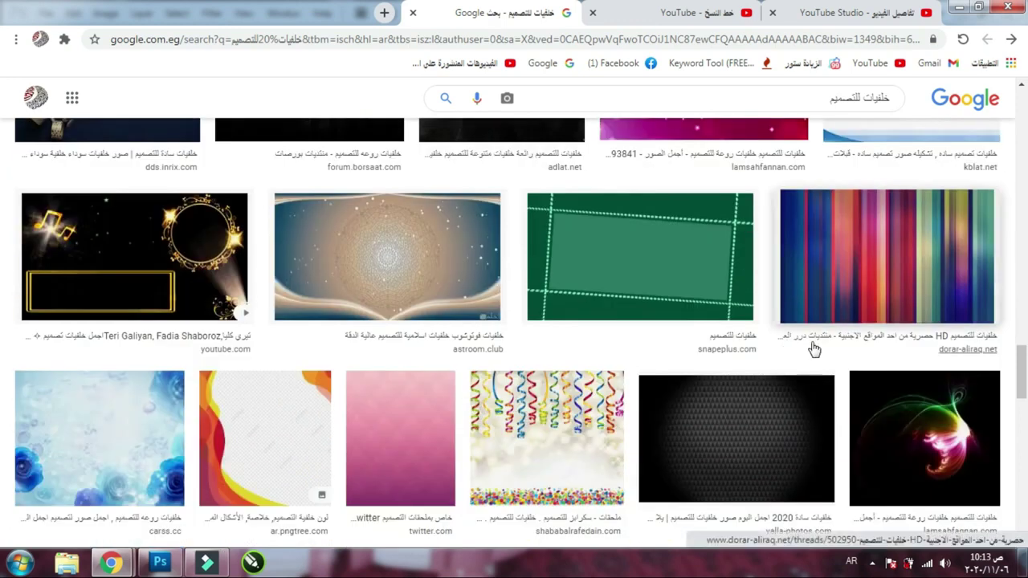
pyautogui.scroll(-5, 665, 313)
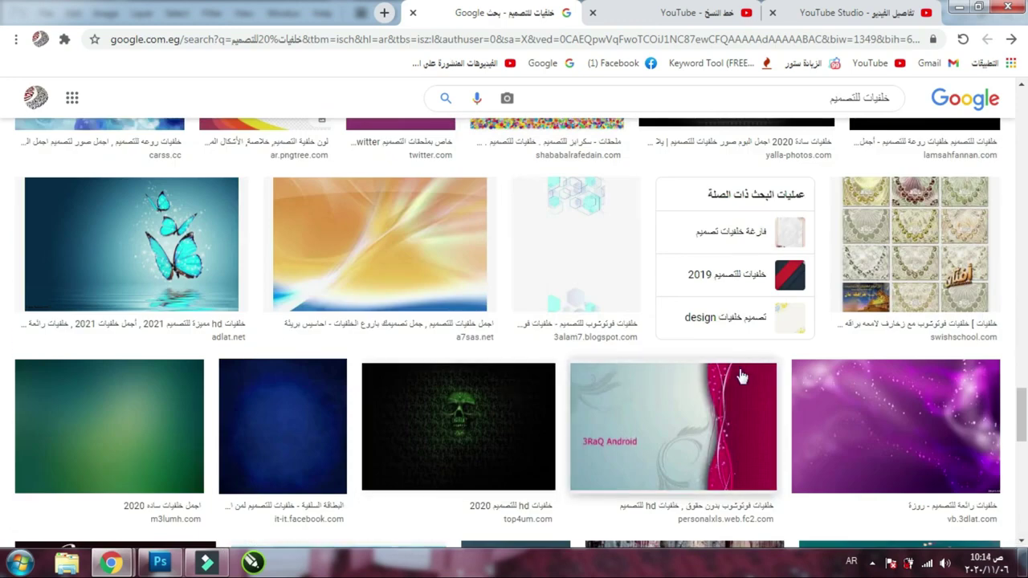
pyautogui.scroll(-3, 742, 378)
pyautogui.scroll(3, 707, 377)
pyautogui.scroll(-5, 740, 355)
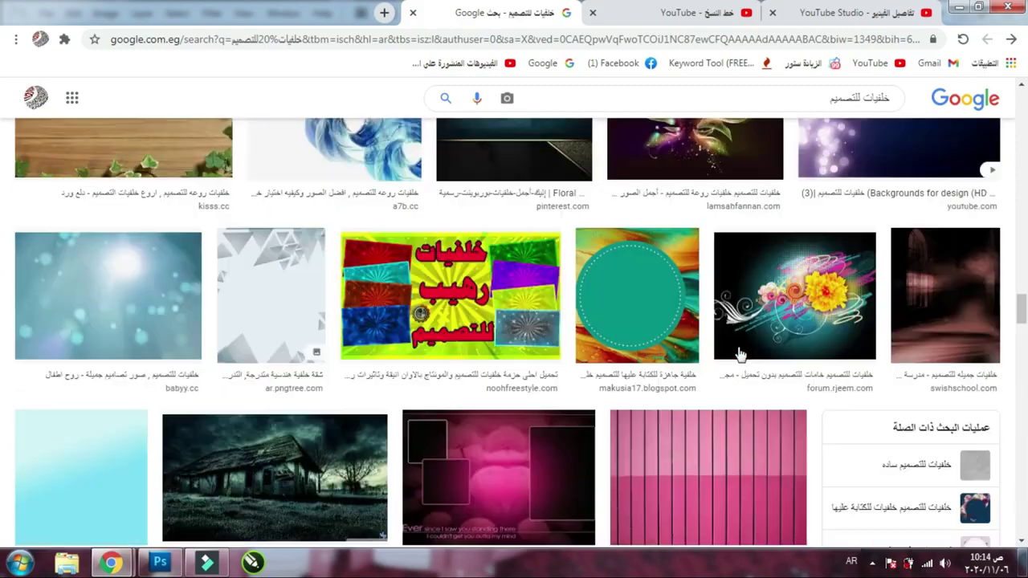
pyautogui.scroll(3, 740, 355)
pyautogui.click(354, 253)
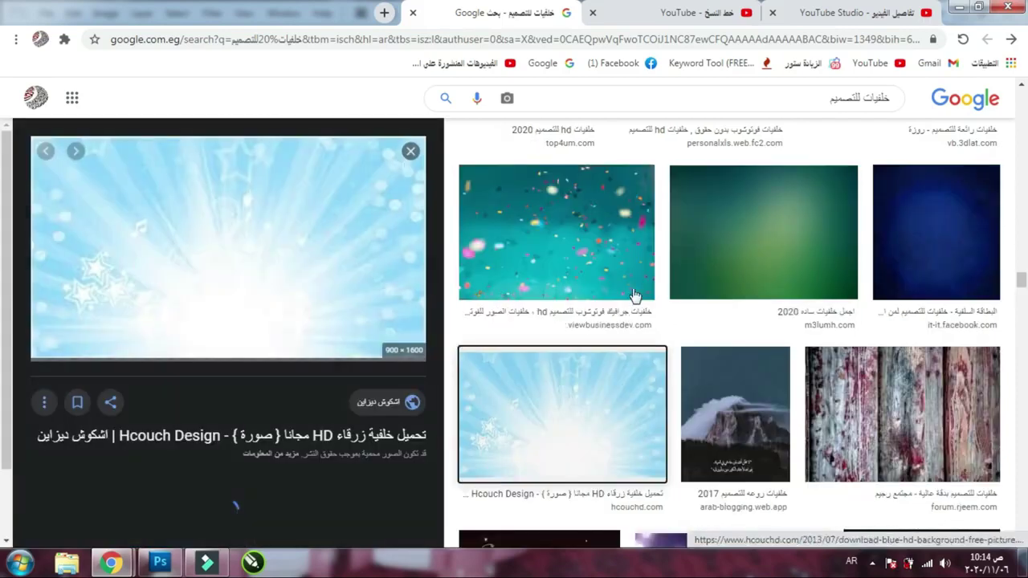
# Open the black background with pink and turquoise curves from lamsahfannan.com at full size in a new tab
pyautogui.moveTo(1020, 279); pyautogui.dragTo(1023, 160)
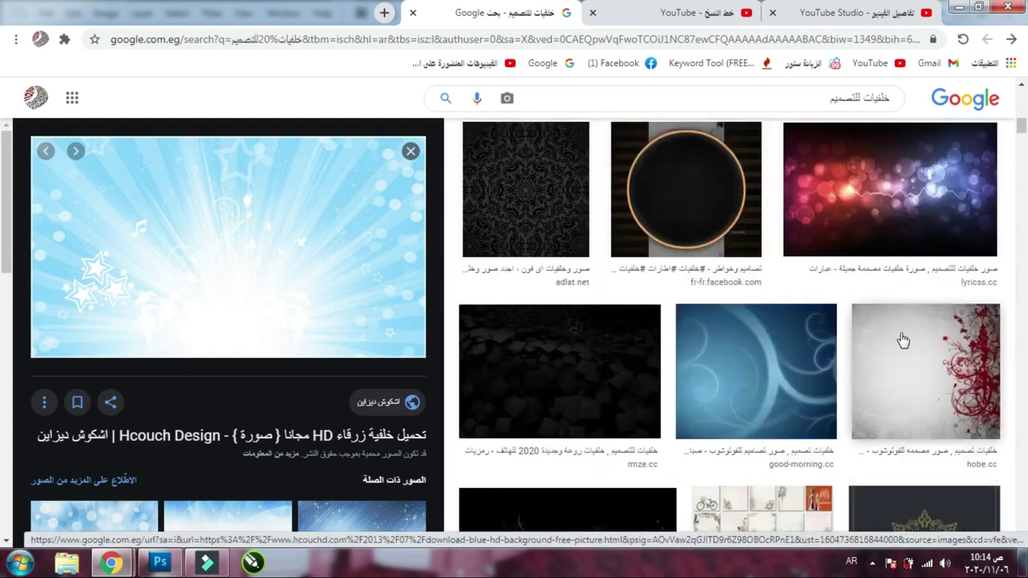
pyautogui.scroll(-2, 902, 341)
pyautogui.click(543, 506)
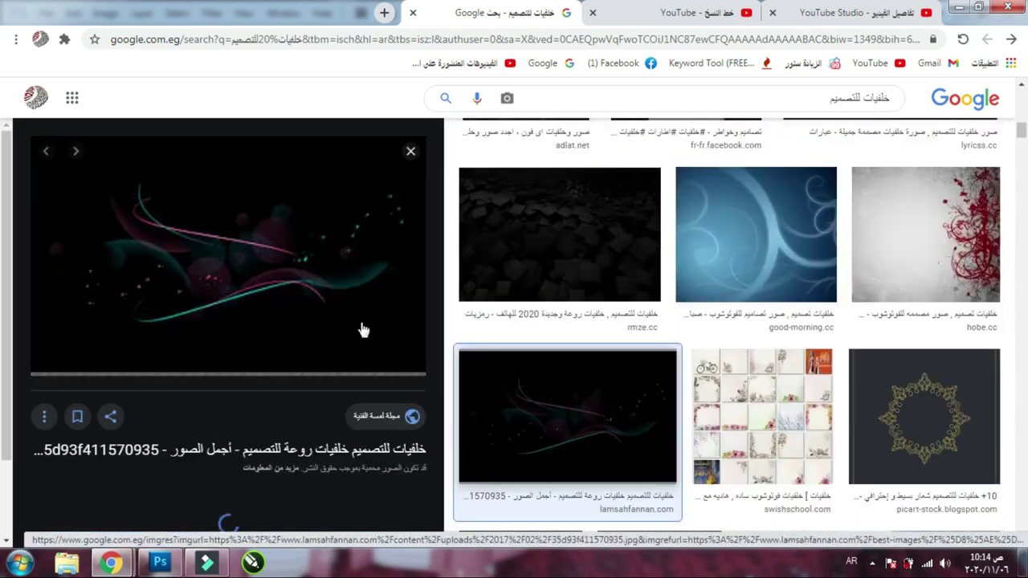
pyautogui.rightClick(290, 275)
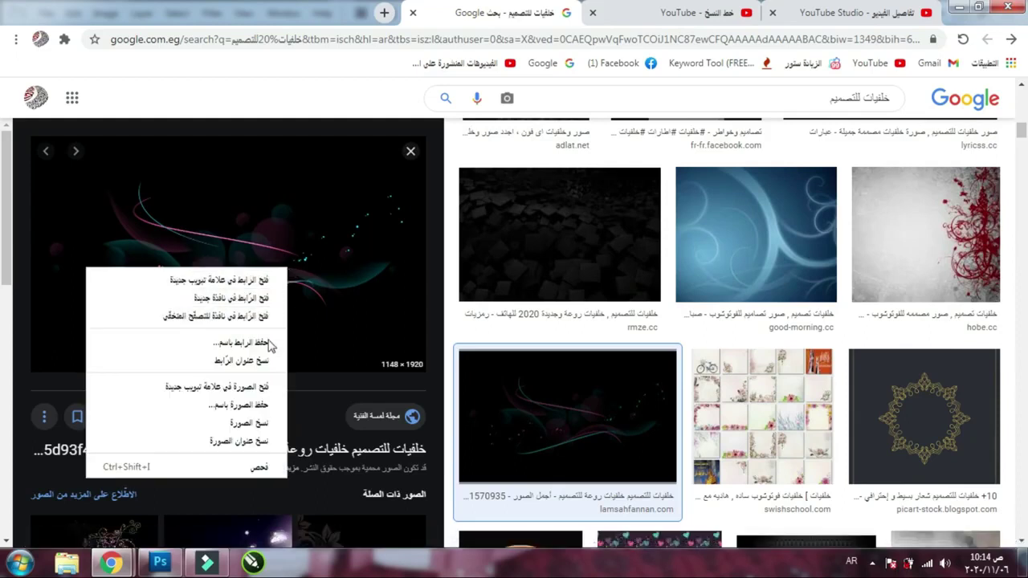
pyautogui.click(263, 387)
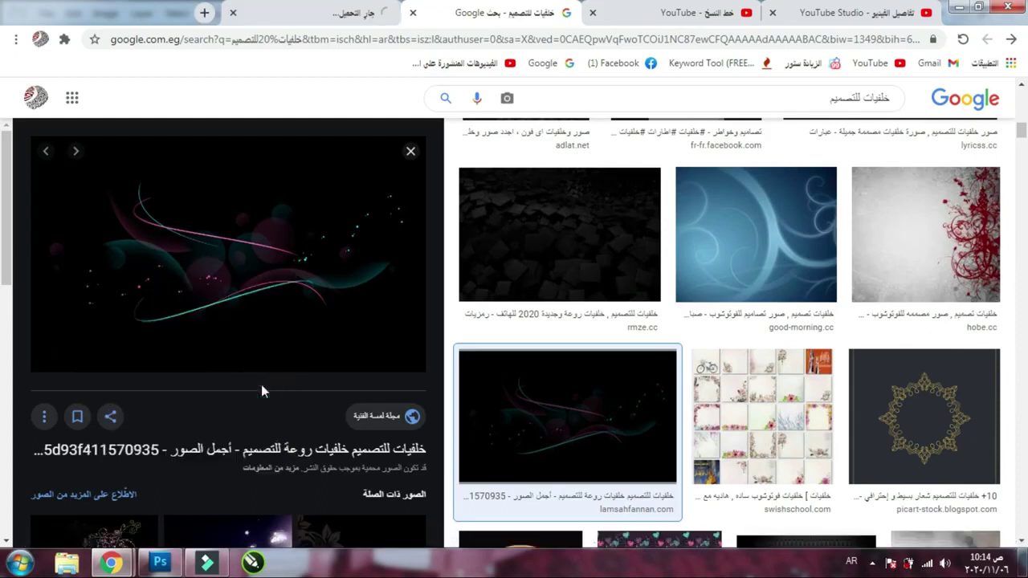
pyautogui.click(301, 13)
pyautogui.click(606, 293)
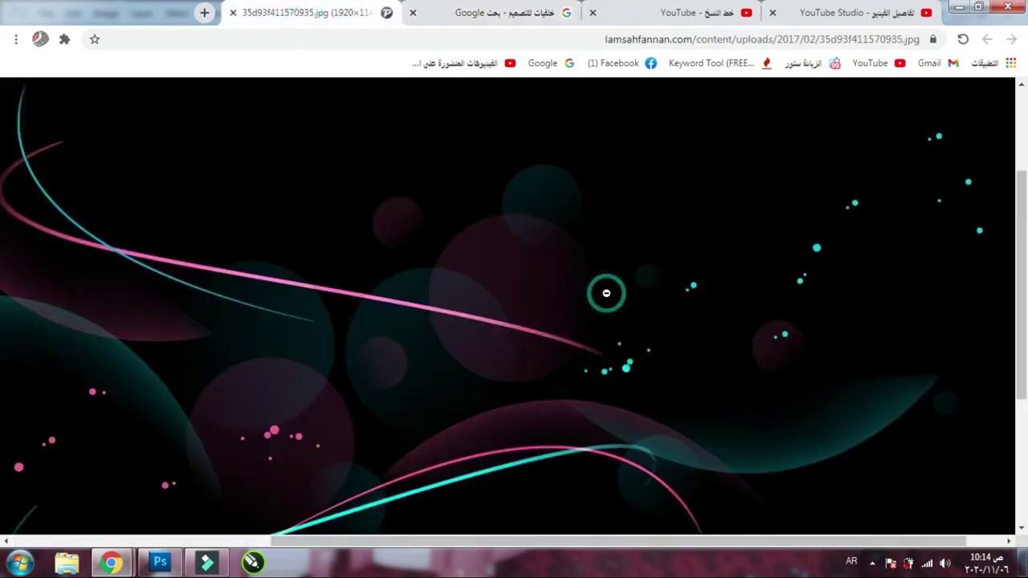
# Save the full-size image to the Desktop as a JPEG, using an Arabic first name as the file name
pyautogui.rightClick(553, 244)
pyautogui.click(506, 275)
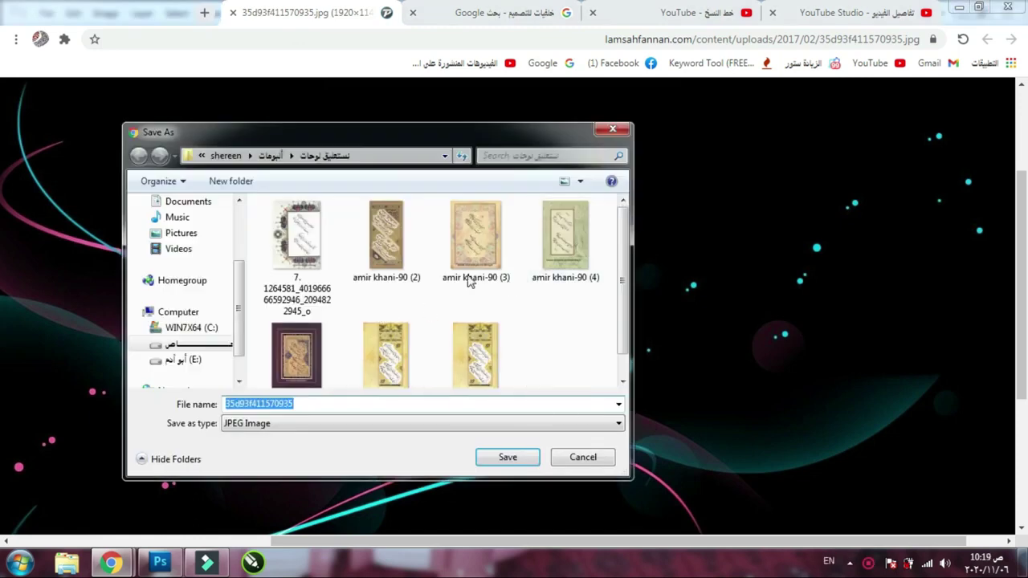
pyautogui.scroll(2, 239, 297)
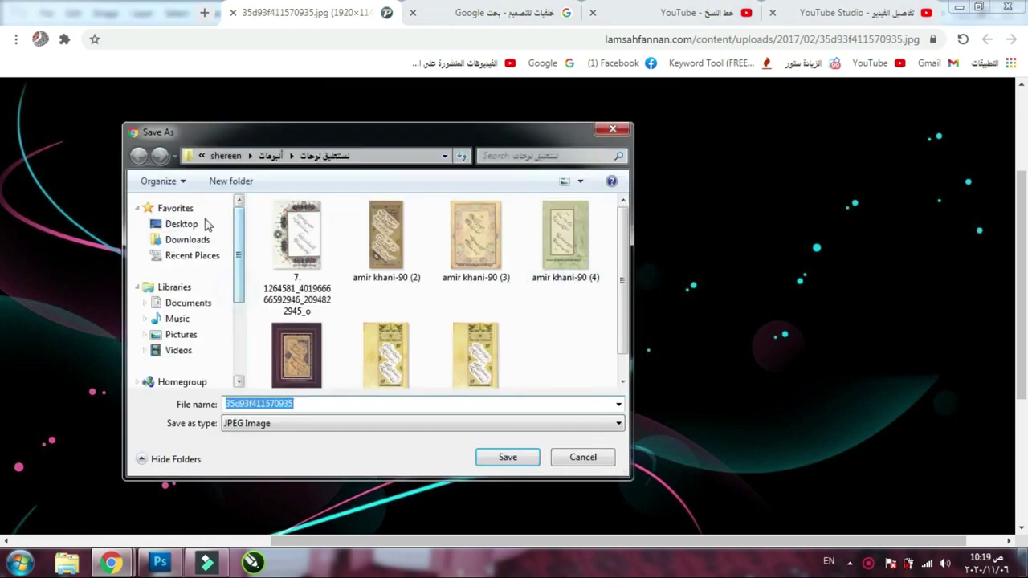
pyautogui.click(181, 223)
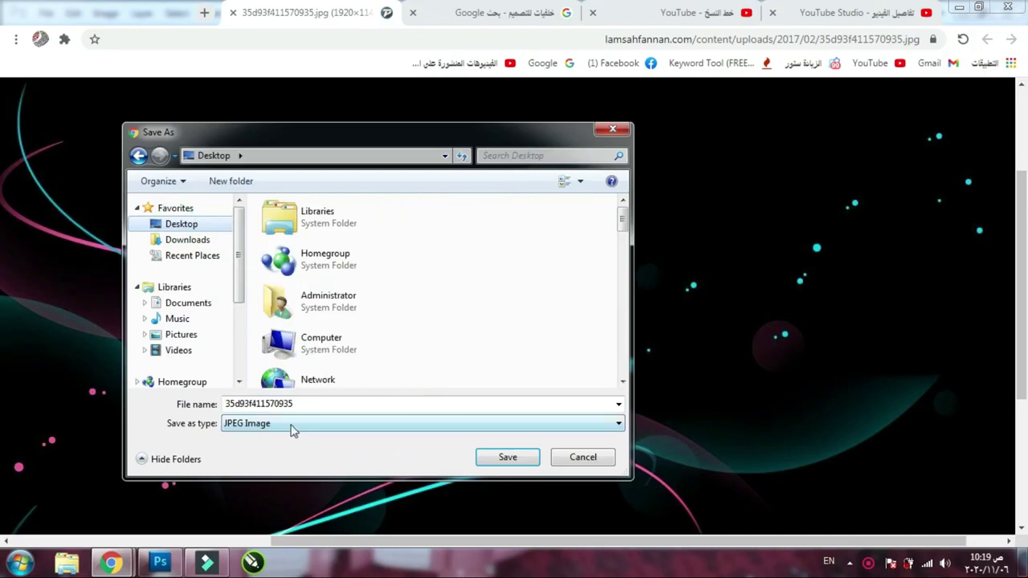
pyautogui.doubleClick(318, 403)
pyautogui.press('BackSpace')
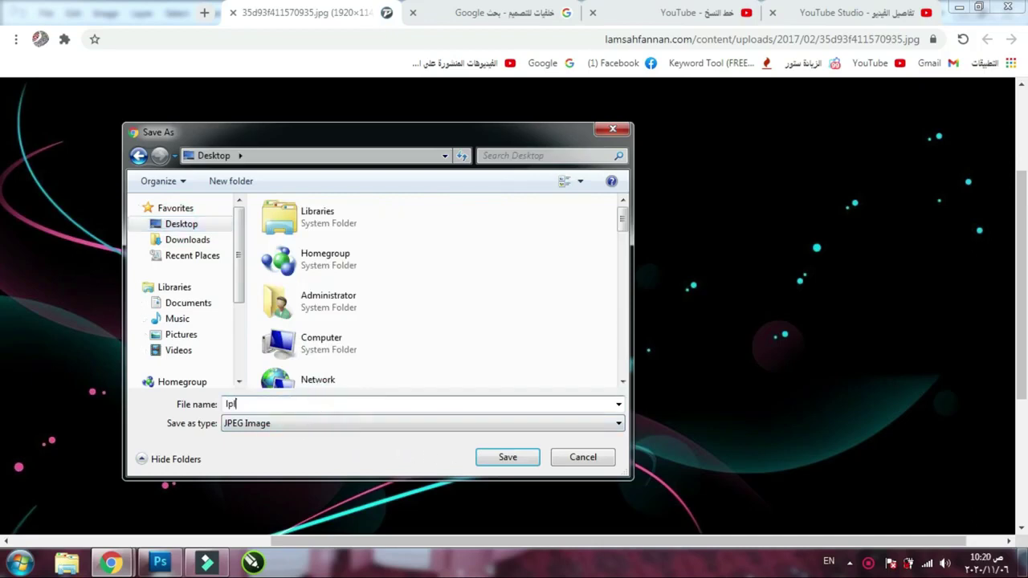
pyautogui.hotkey('alt', 'shift')
pyautogui.write('محمد')
pyautogui.press('Return')
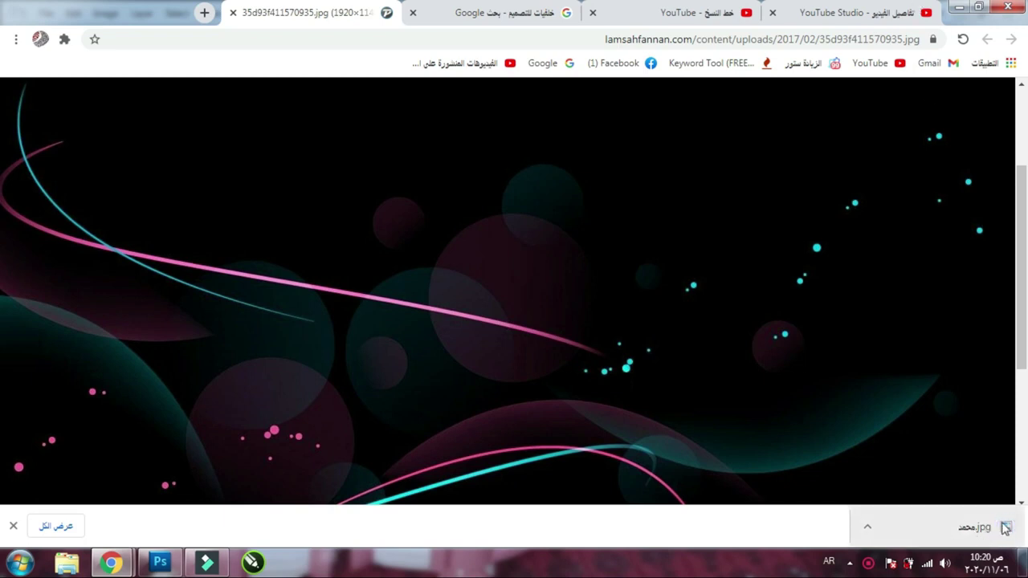
# Place the downloaded image into the Photoshop banner above the Background layer, scaled to about 411% to cover the canvas
pyautogui.moveTo(988, 530); pyautogui.dragTo(552, 294)
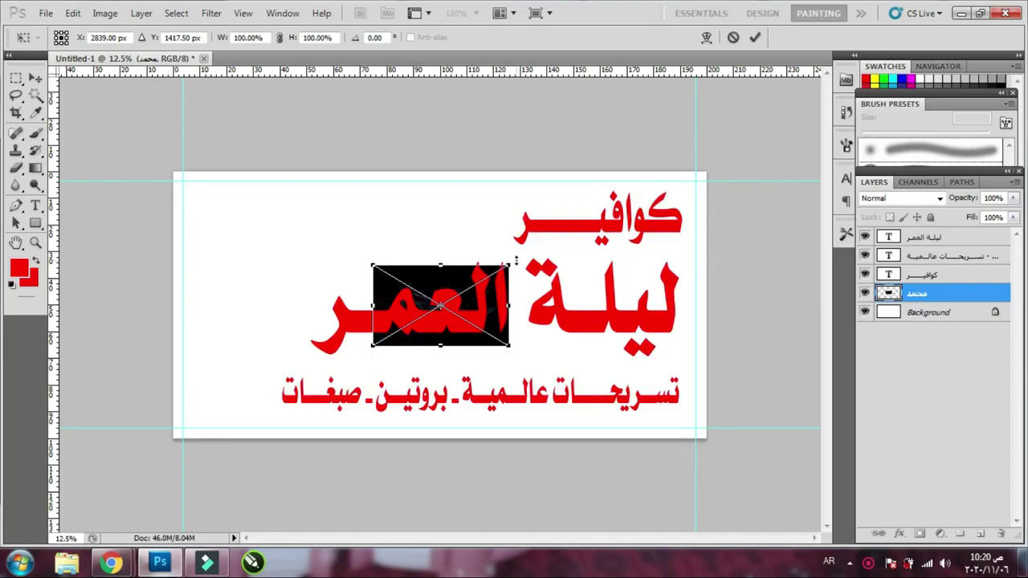
pyautogui.moveTo(510, 264); pyautogui.dragTo(720, 135)
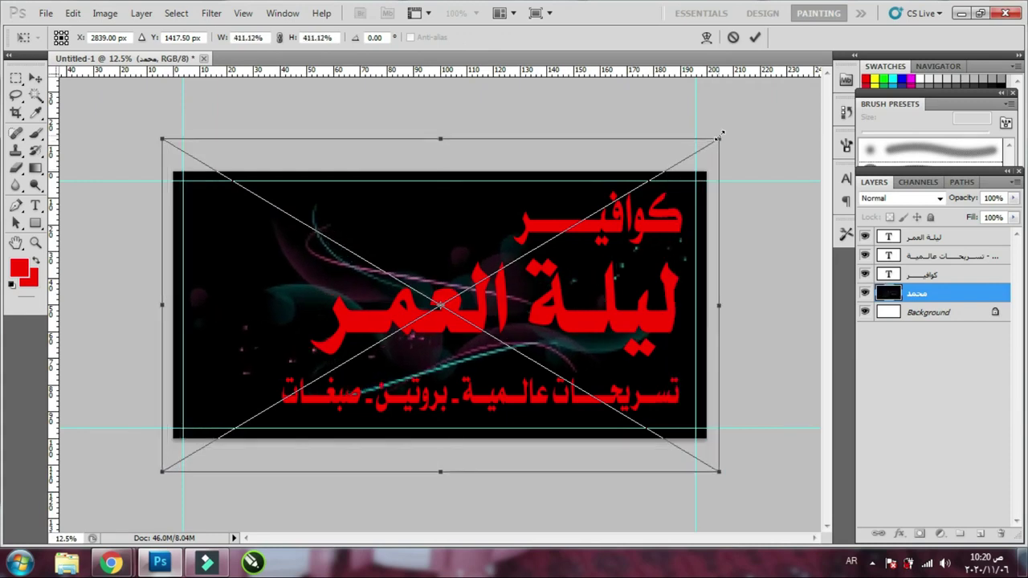
pyautogui.press('Return')
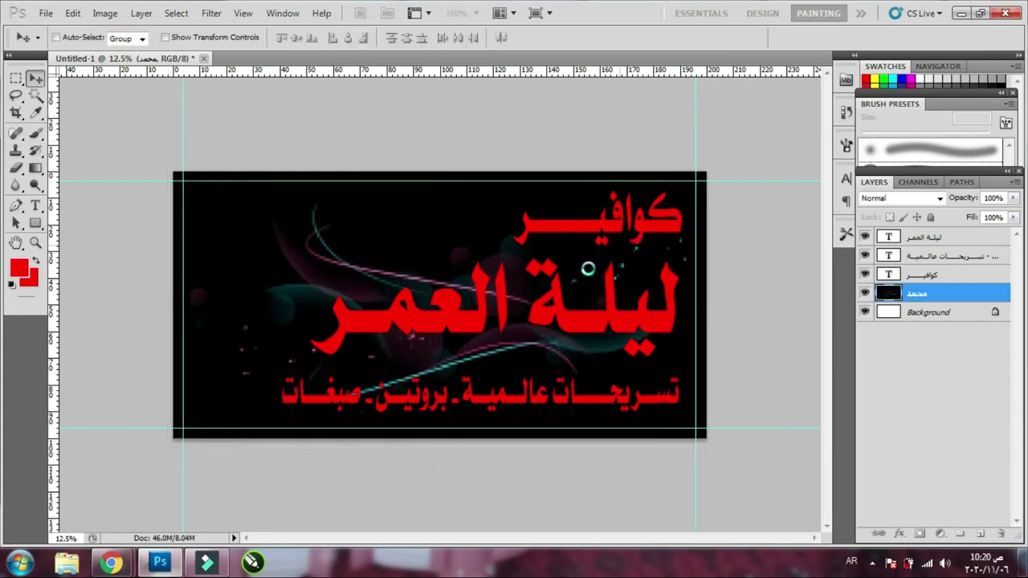
# Flip the placed background image horizontally
pyautogui.hotkey('ctrl', 't')
pyautogui.rightClick(577, 294)
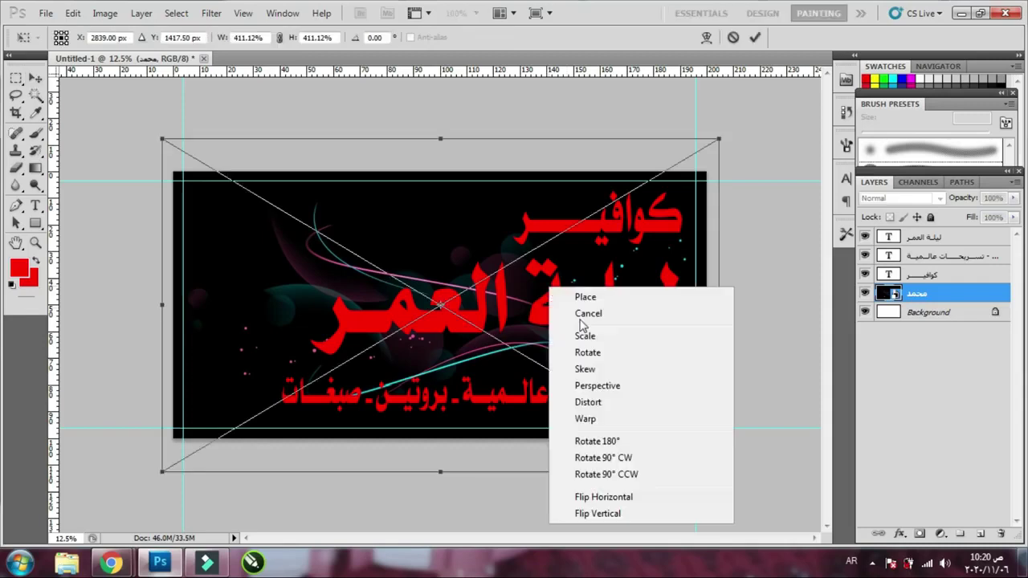
pyautogui.click(627, 496)
pyautogui.press('Return')
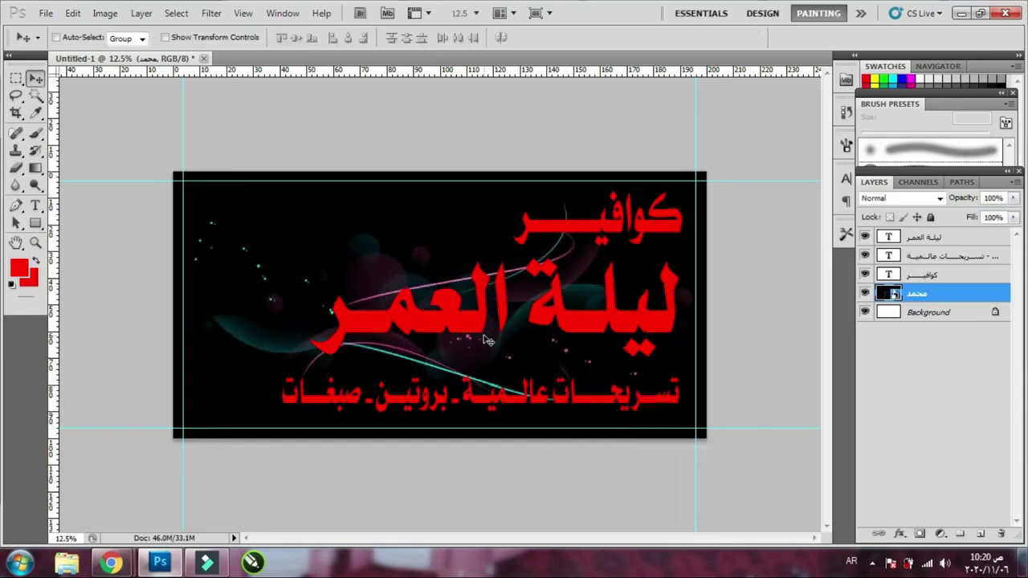
# Move the flipped background image slightly to the right, comparing it with its previous position
pyautogui.moveTo(487, 341); pyautogui.dragTo(493, 338)
pyautogui.hotkey('ctrl', 'z')
pyautogui.hotkey('ctrl', 'z')
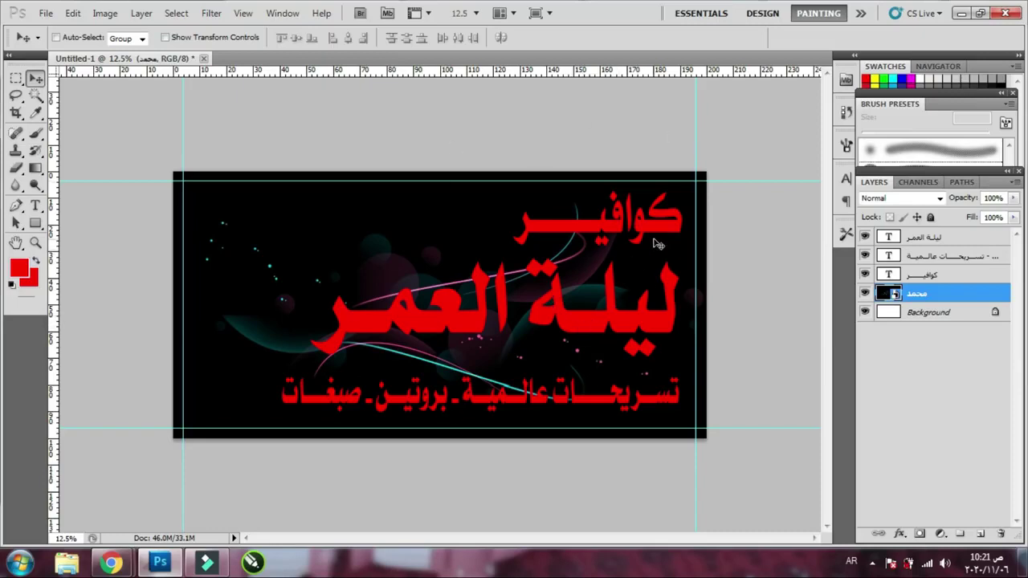
# Select the ليلة العمر text layer and add a Color Overlay in white (ffffff)
pyautogui.hotkey('ctrl', '+')
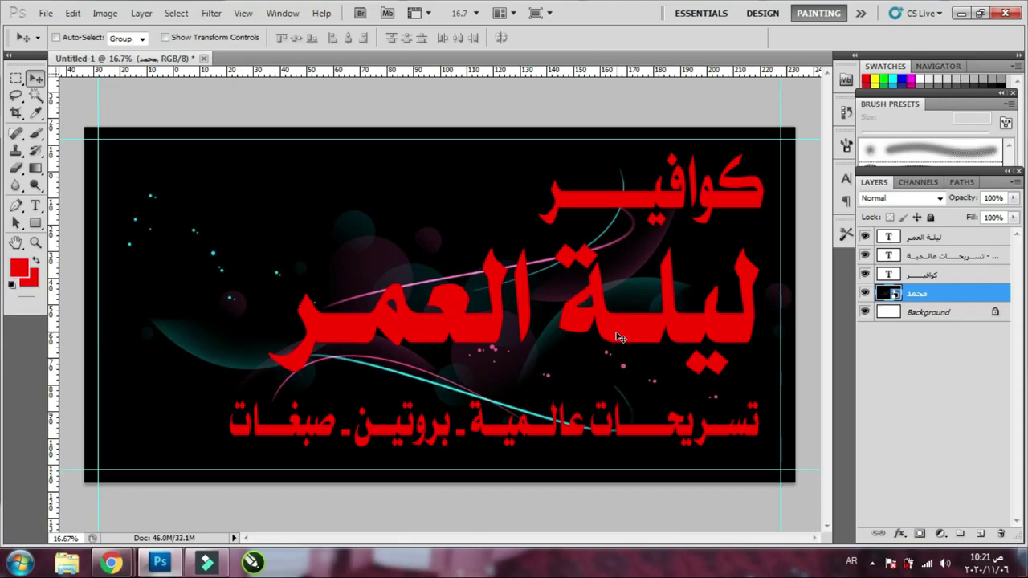
pyautogui.rightClick(618, 336)
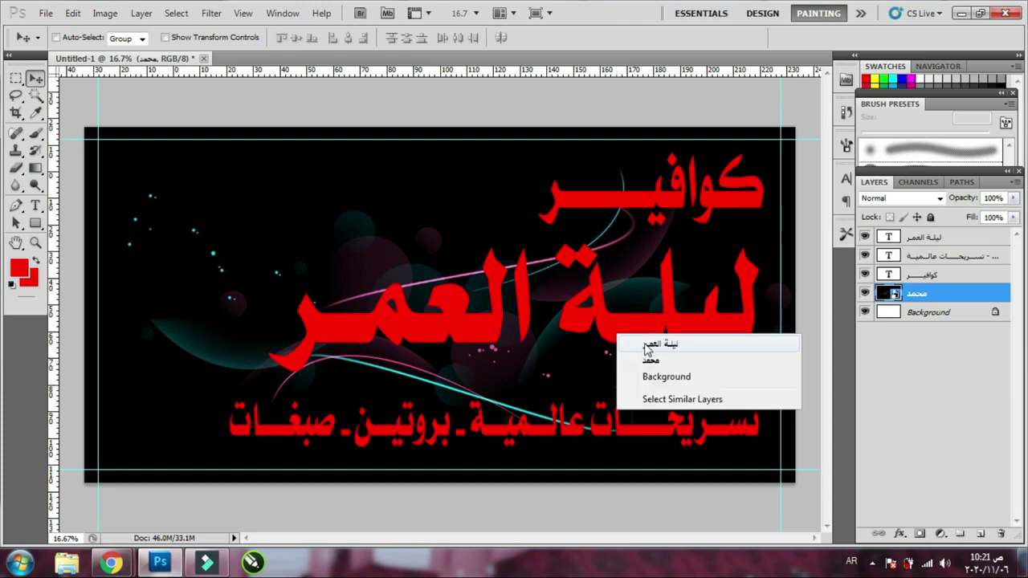
pyautogui.click(424, 309)
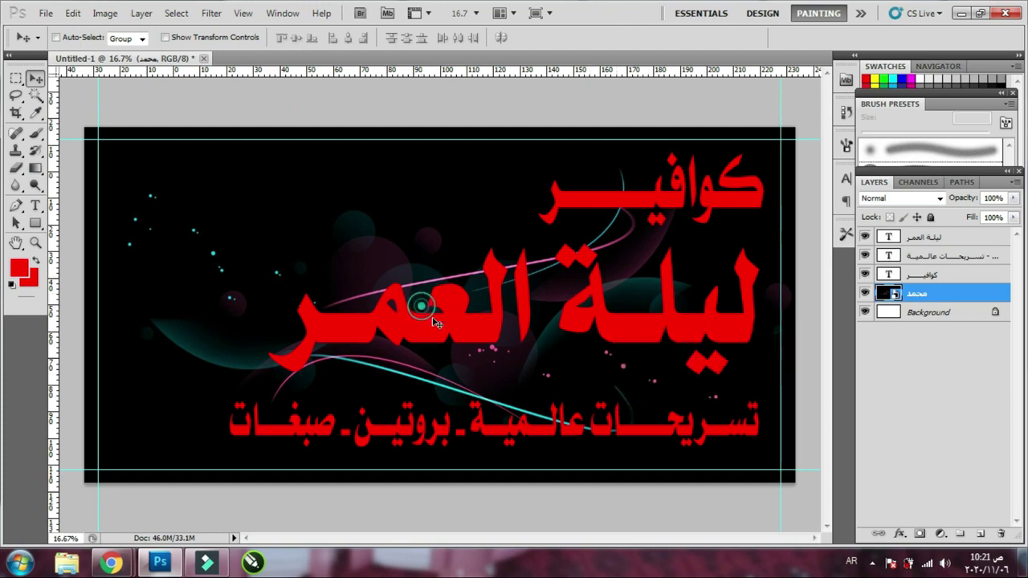
pyautogui.rightClick(635, 328)
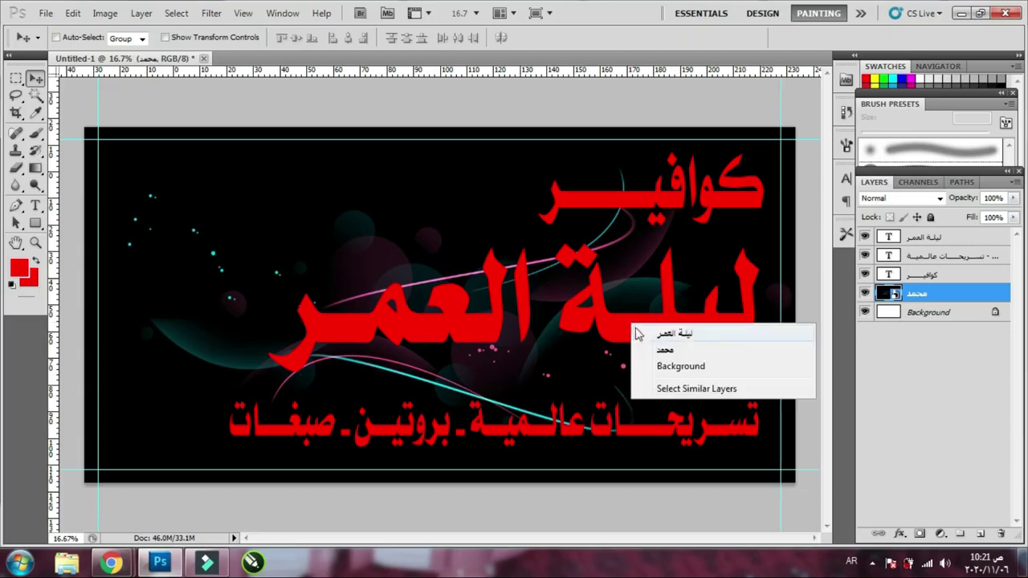
pyautogui.click(666, 333)
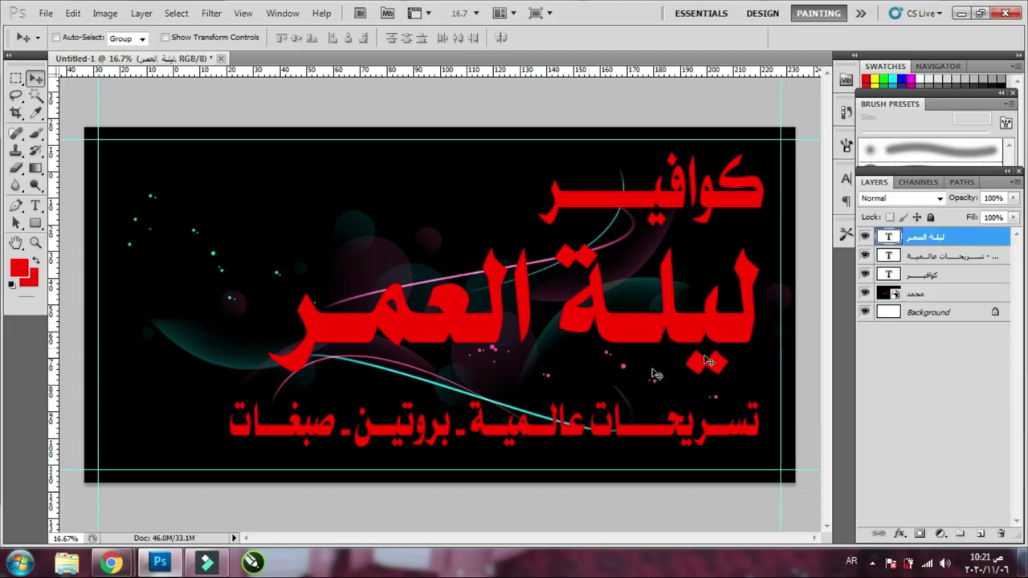
pyautogui.doubleClick(964, 243)
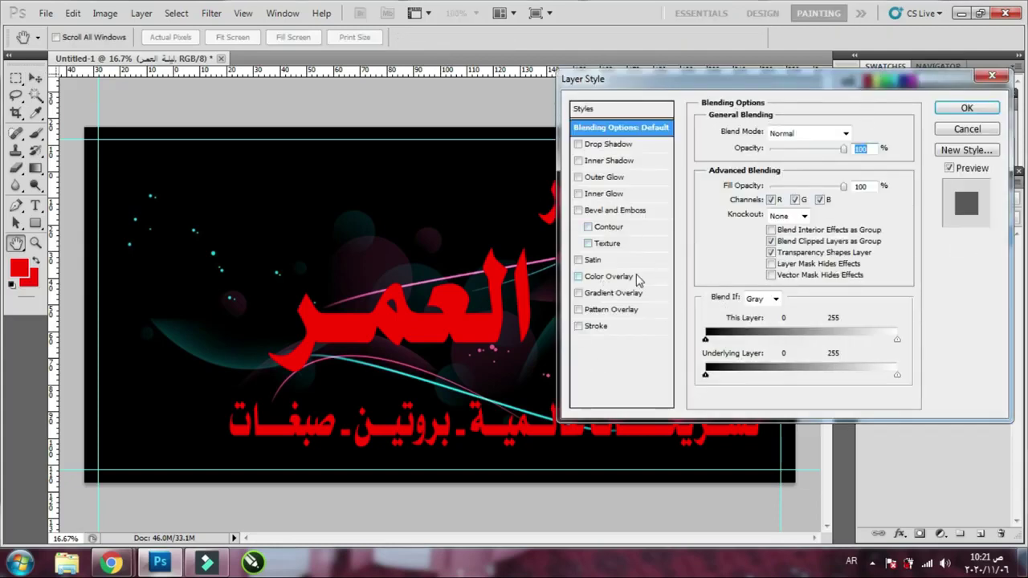
pyautogui.click(611, 276)
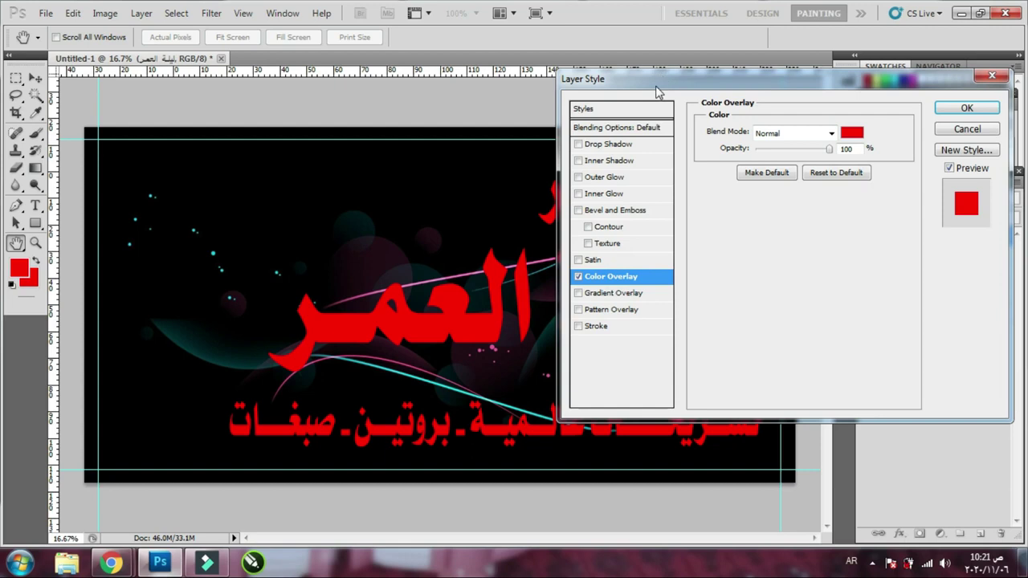
pyautogui.moveTo(695, 90); pyautogui.dragTo(859, 89)
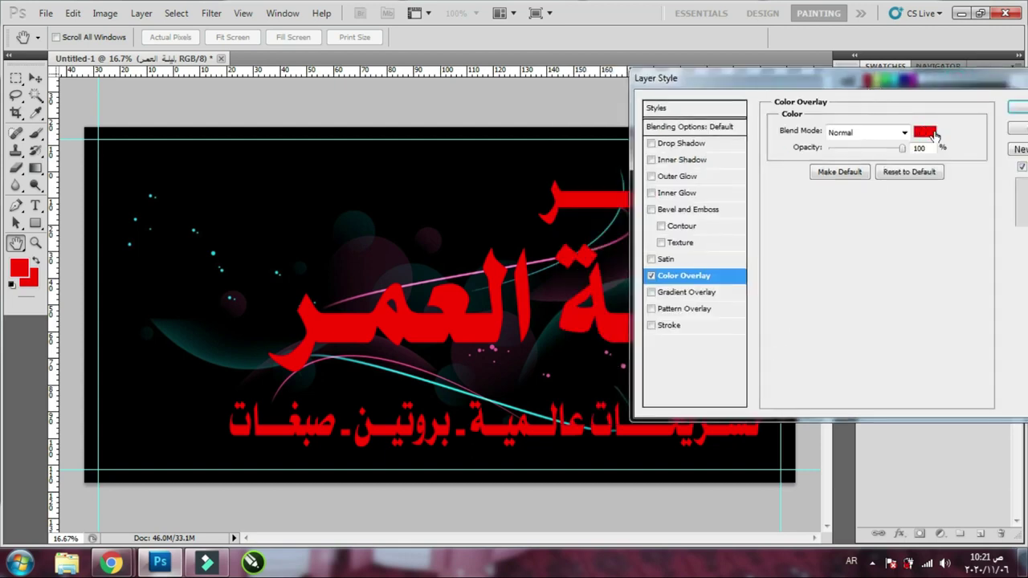
pyautogui.click(925, 132)
pyautogui.moveTo(369, 197); pyautogui.dragTo(319, 133)
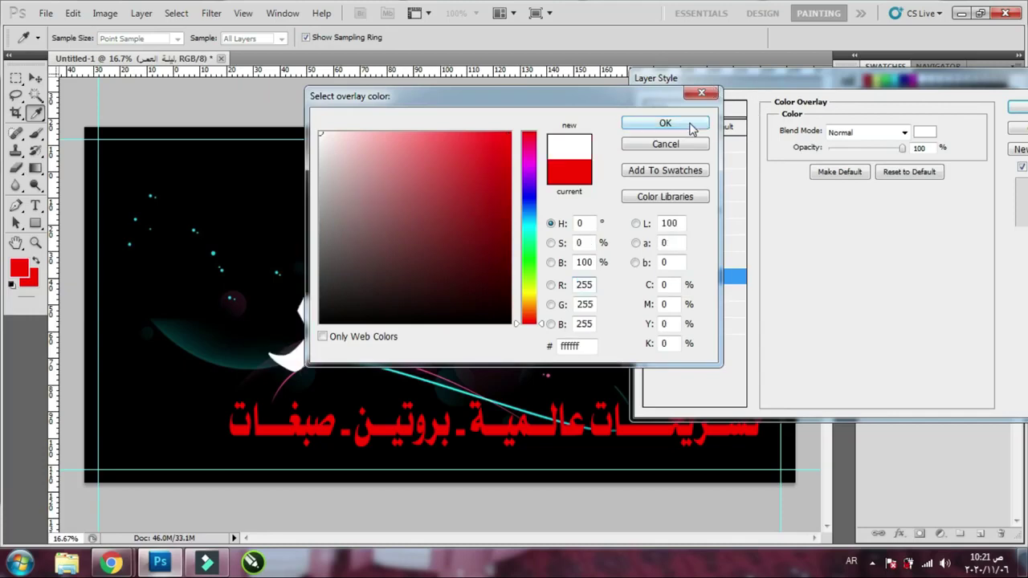
pyautogui.click(692, 127)
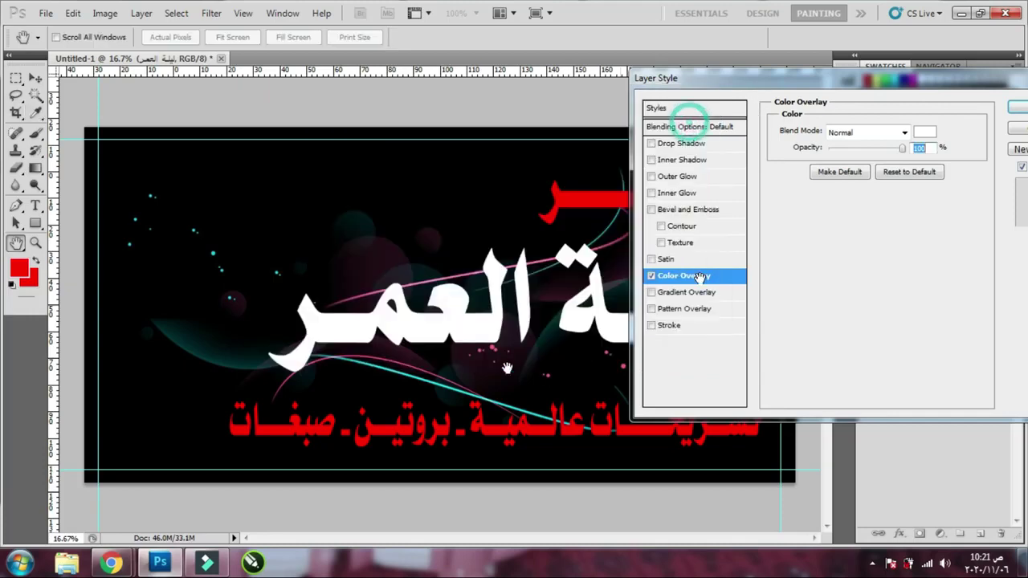
# Change the Color Overlay of the ليلة العمر text to yellow (fff000)
pyautogui.click(931, 132)
pyautogui.click(522, 299)
pyautogui.moveTo(459, 275); pyautogui.dragTo(511, 132)
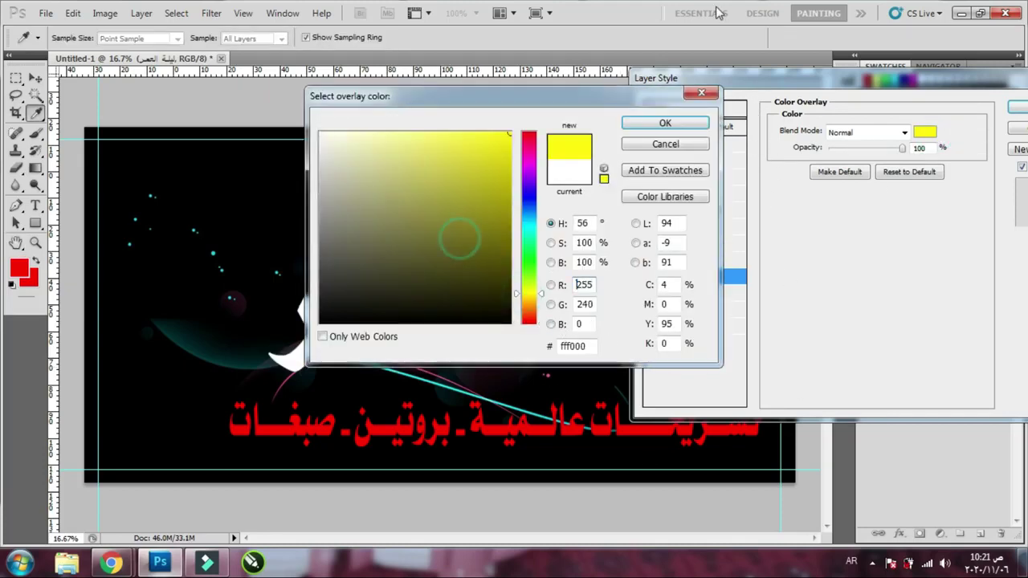
pyautogui.click(665, 123)
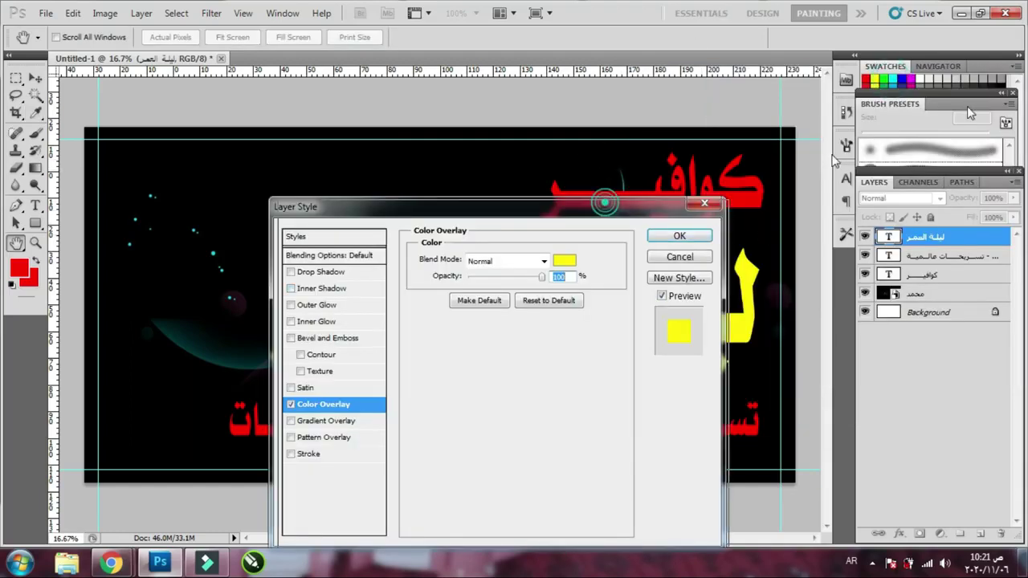
pyautogui.moveTo(606, 207); pyautogui.dragTo(986, 103)
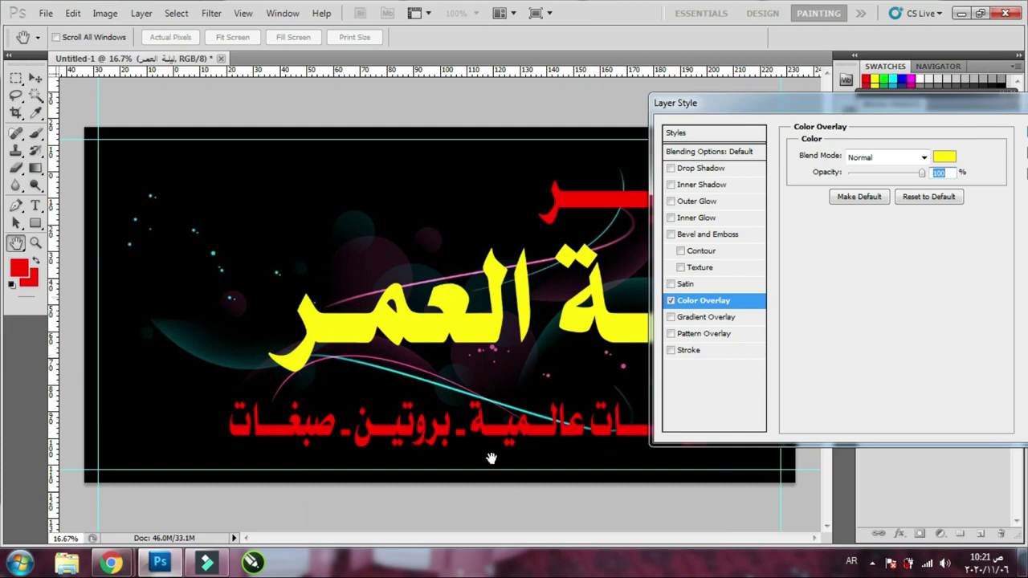
# Add a red (ff0000) outside Stroke of 29 px to the ليلة العمر text
pyautogui.click(685, 348)
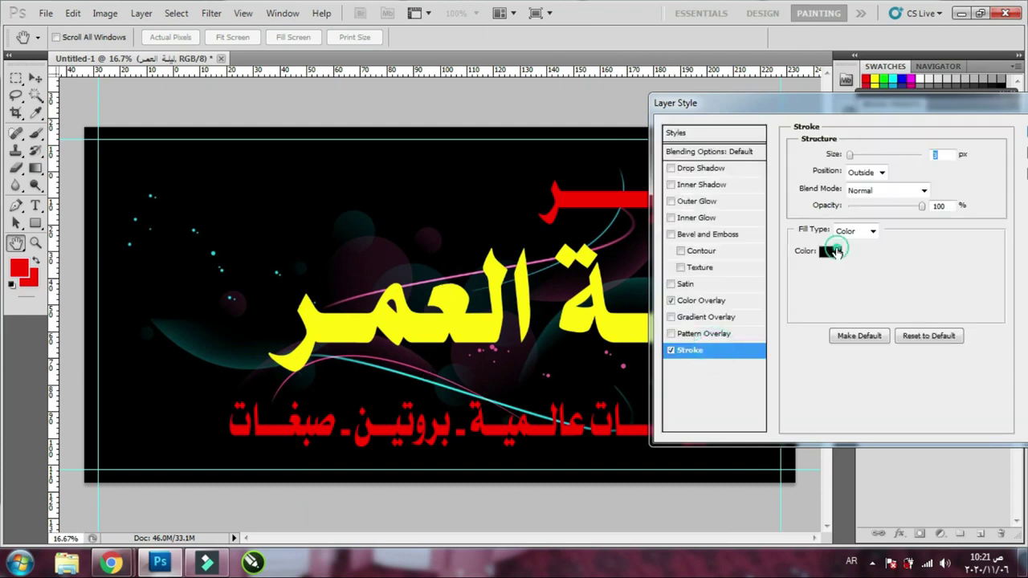
pyautogui.click(831, 251)
pyautogui.moveTo(452, 207); pyautogui.dragTo(665, 142)
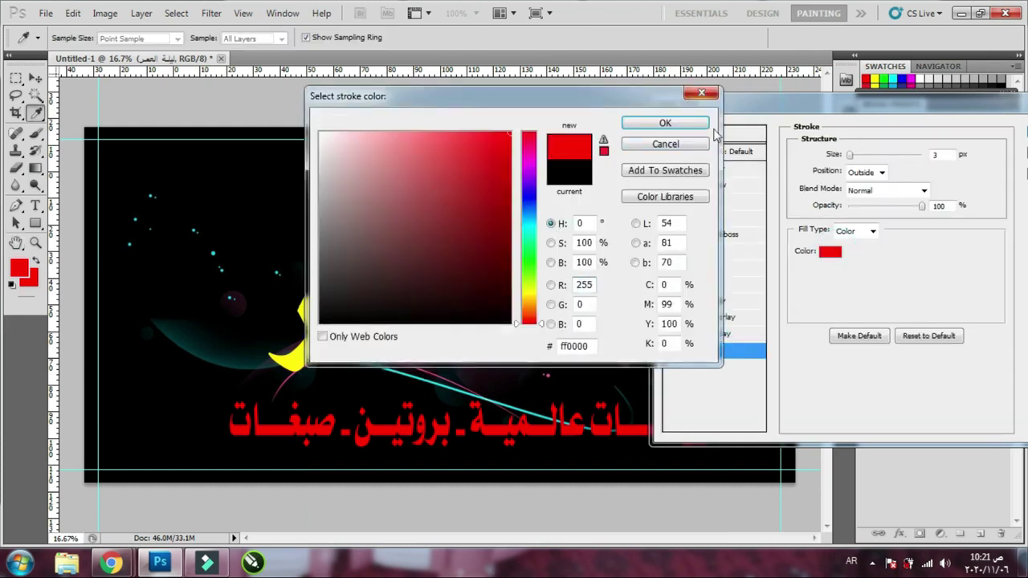
pyautogui.click(665, 123)
pyautogui.hotkey('shift', 'Up')
pyautogui.hotkey('shift', 'Up')
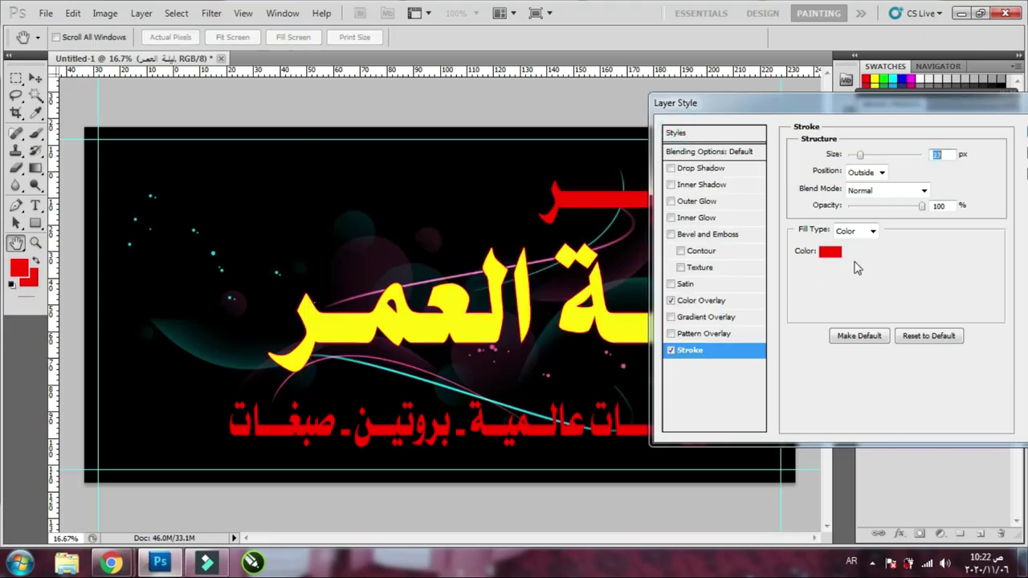
pyautogui.hotkey('shift', 'Up')
pyautogui.hotkey('shift', 'Up')
pyautogui.hotkey('shift', 'Down')
pyautogui.hotkey('shift', 'Down')
# Add a Drop Shadow to the ليلة العمر text with distance 97 px, spread 38% and size 92 px, and apply the layer style
pyautogui.click(721, 170)
pyautogui.moveTo(880, 218); pyautogui.dragTo(878, 247)
pyautogui.moveTo(978, 115); pyautogui.dragTo(743, 130)
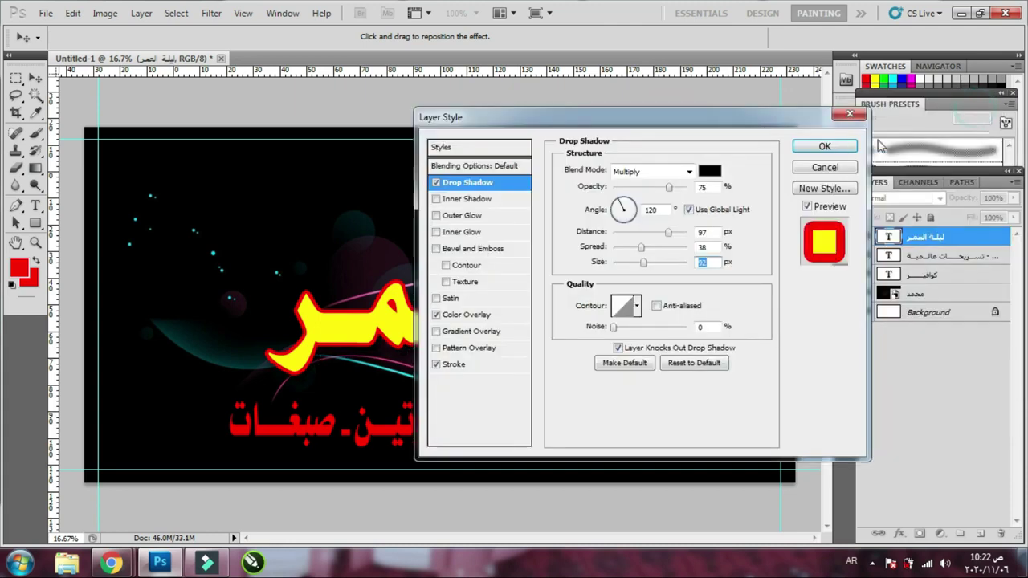
pyautogui.click(822, 146)
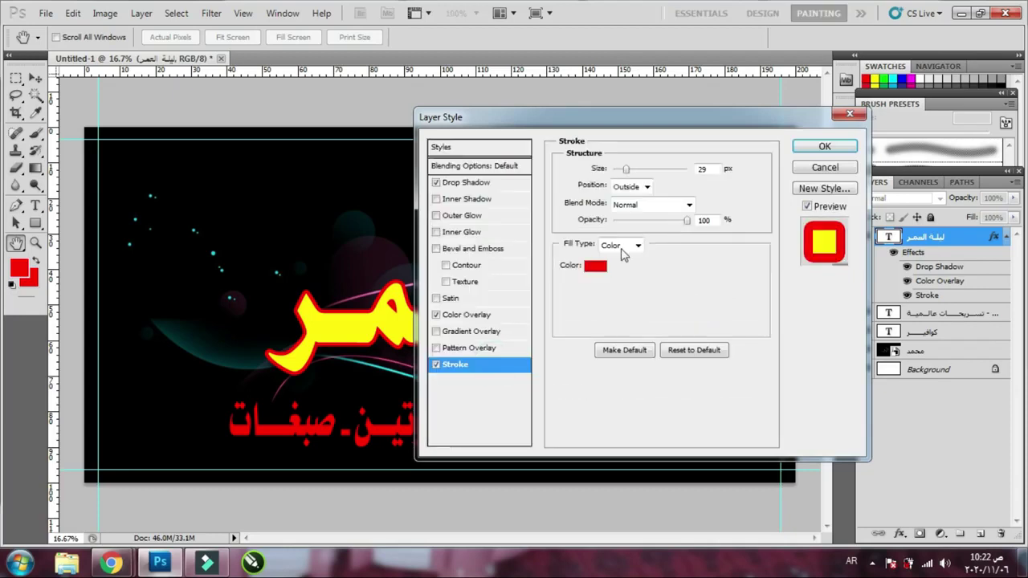
# Reduce the red Stroke on the ليلة العمر text to 17 px, keeping its colour
pyautogui.click(598, 265)
pyautogui.click(674, 122)
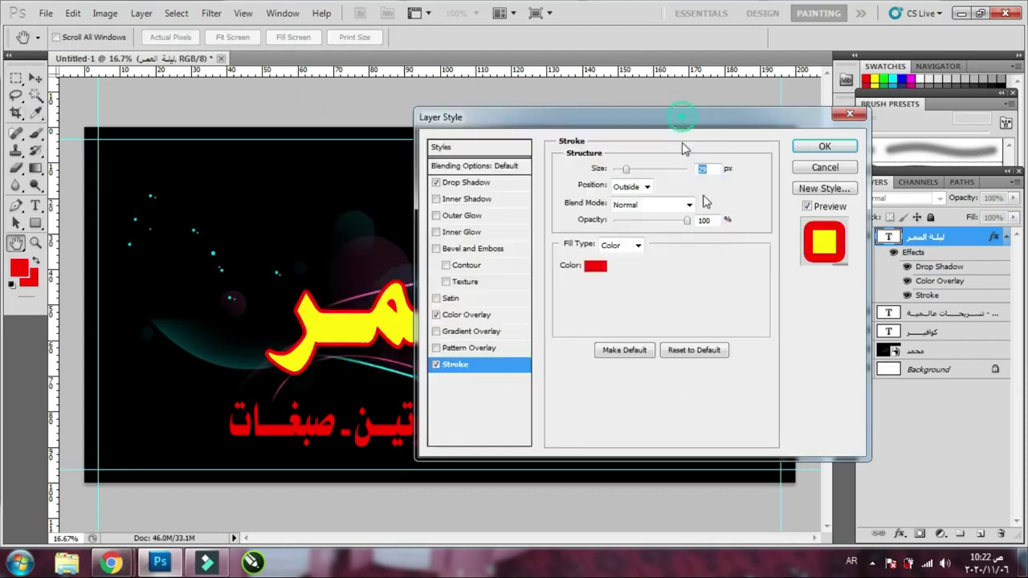
pyautogui.press('Down')
pyautogui.press('Down')
pyautogui.press('Down')
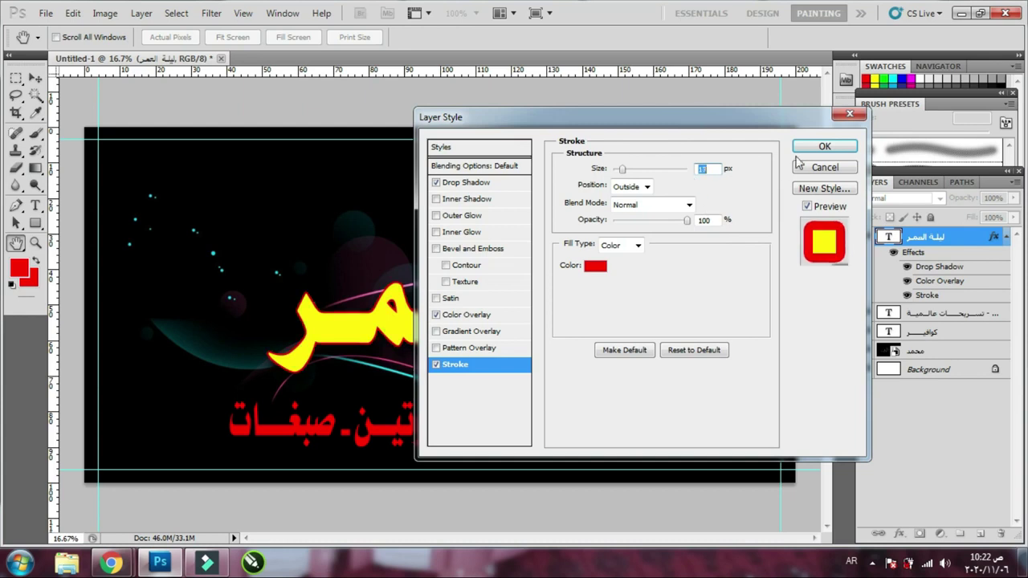
pyautogui.click(822, 149)
# Select the كوافير text layer and give it a white (ffffff) Color Overlay
pyautogui.press('v')
pyautogui.rightClick(677, 212)
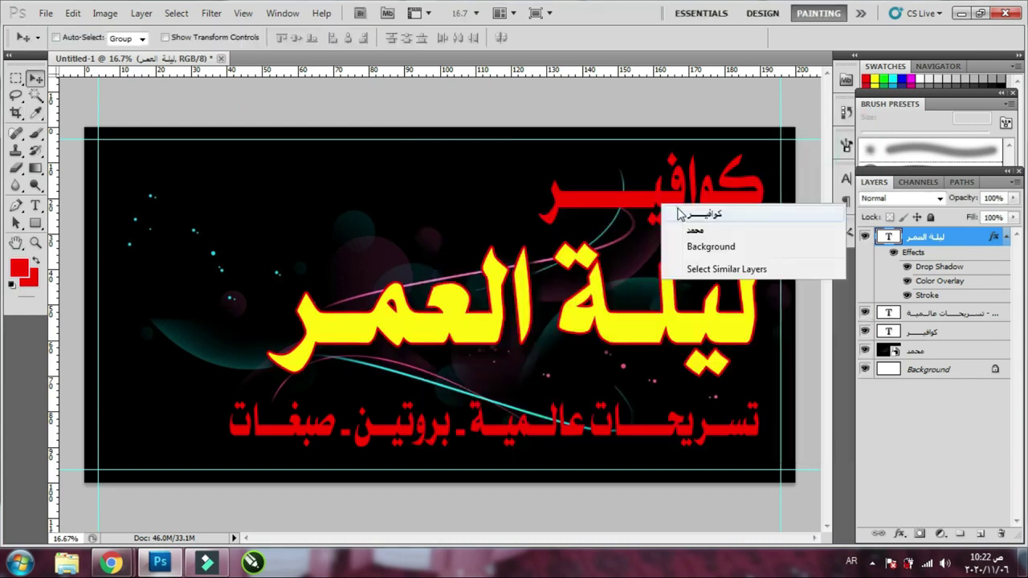
pyautogui.click(680, 214)
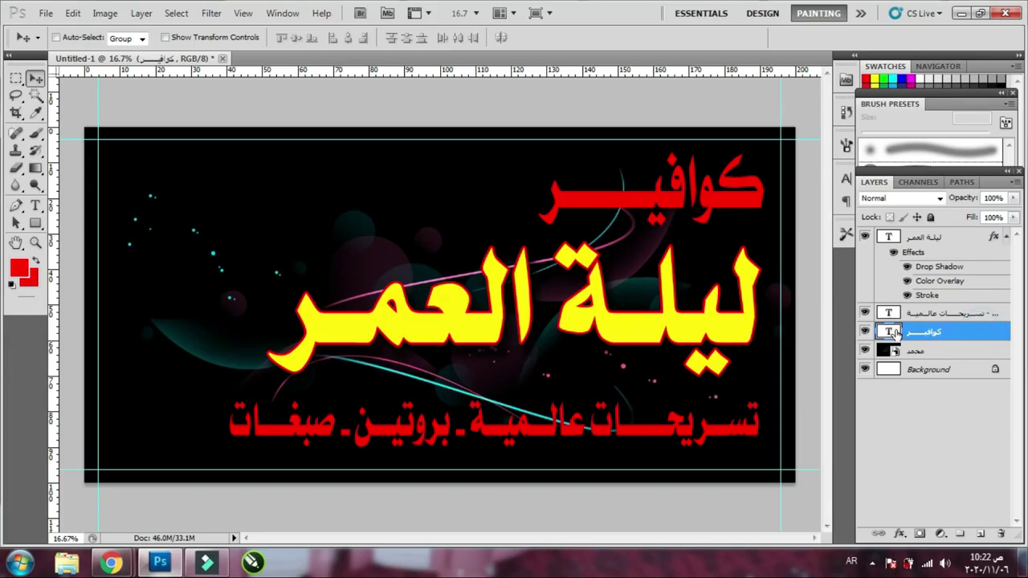
pyautogui.doubleClick(981, 331)
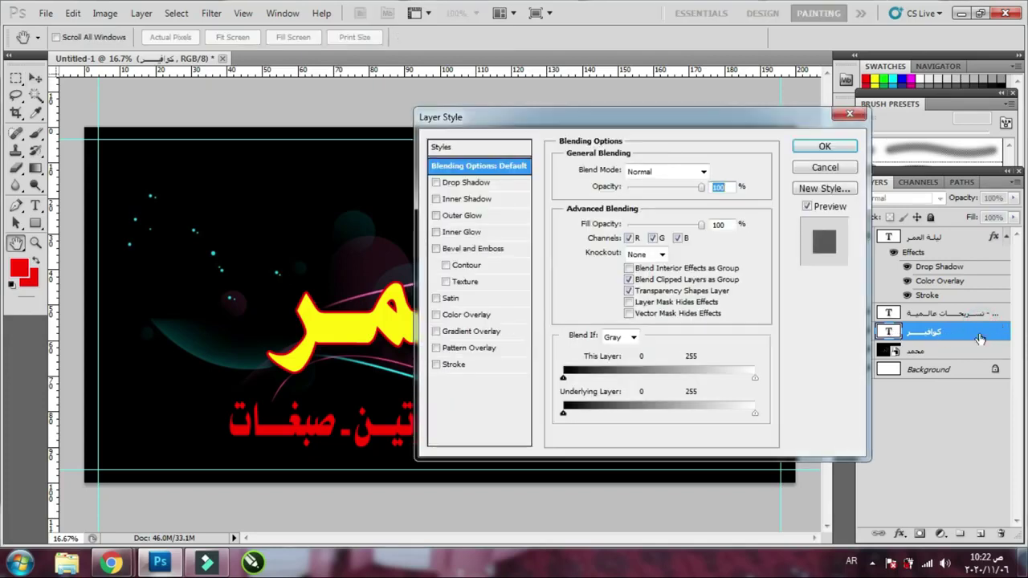
pyautogui.moveTo(576, 117); pyautogui.dragTo(831, 114)
pyautogui.click(744, 313)
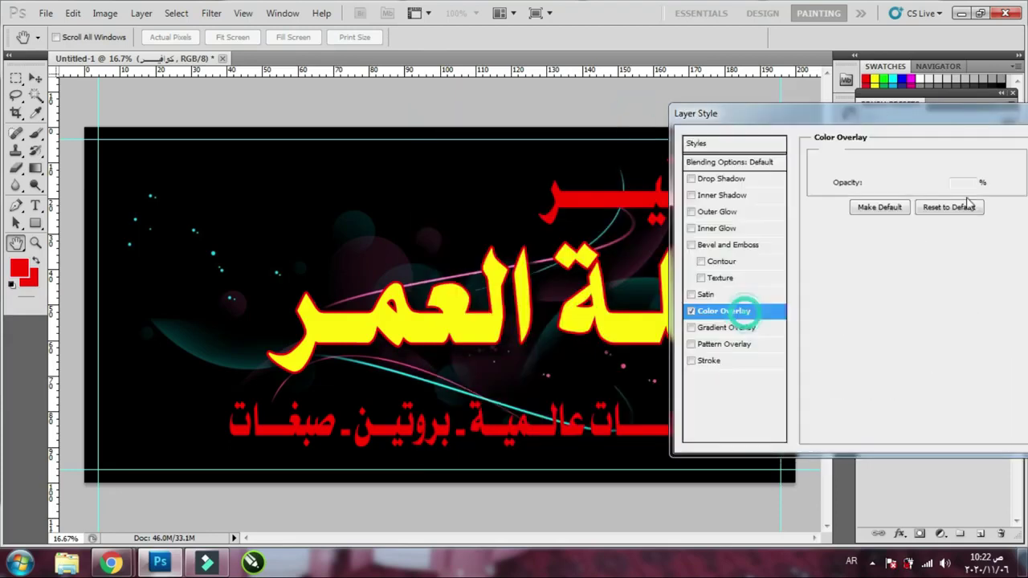
pyautogui.click(964, 167)
pyautogui.click(403, 176)
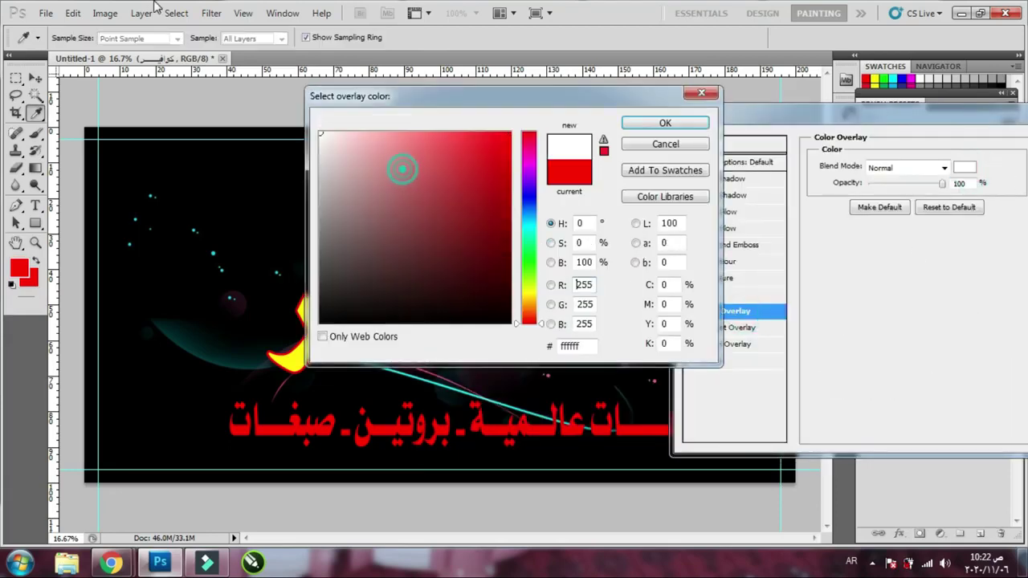
pyautogui.press('Return')
pyautogui.press('Return')
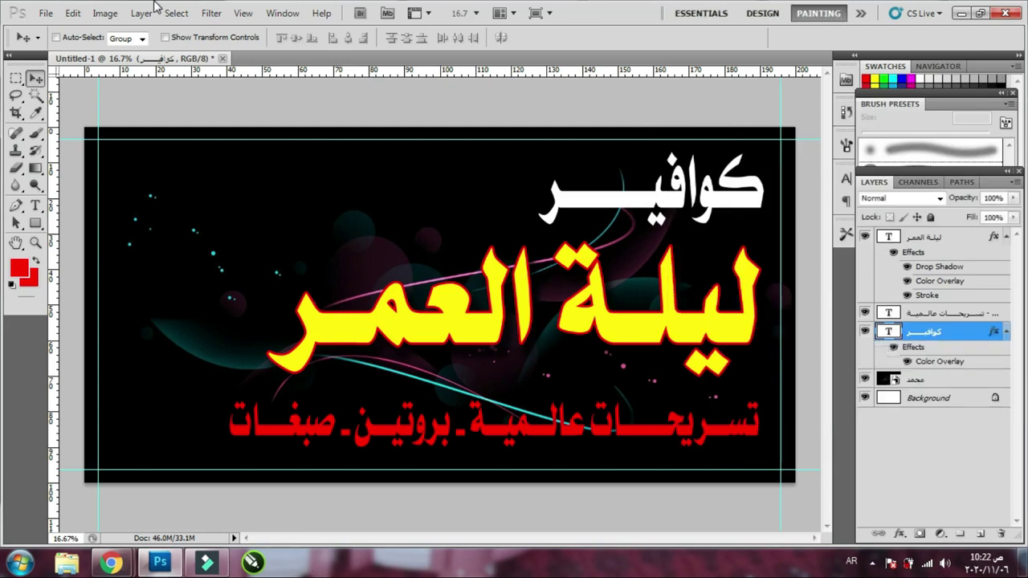
# Copy the ليلة العمر effects to the tagline text, and replace them with the white Color Overlay copied from the كوافير layer
pyautogui.keyDown('ctrl'); pyautogui.click(540, 426); pyautogui.keyUp('ctrl')
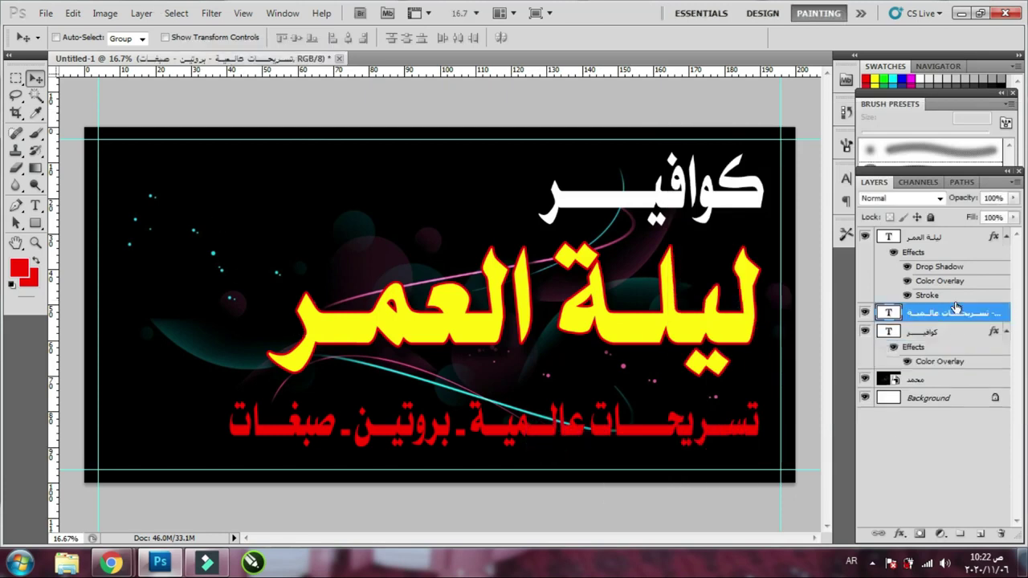
pyautogui.press('alt')
pyautogui.moveTo(913, 256)
pyautogui.mouseDown()
pyautogui.moveTo(936, 275)
pyautogui.moveTo(933, 321)
pyautogui.mouseUp()
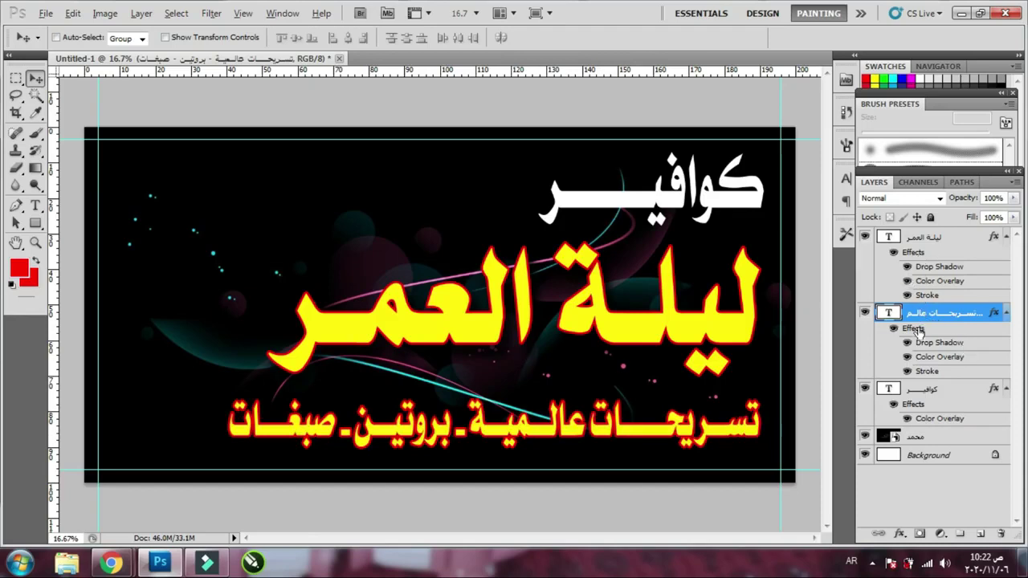
pyautogui.moveTo(924, 407); pyautogui.dragTo(927, 321)
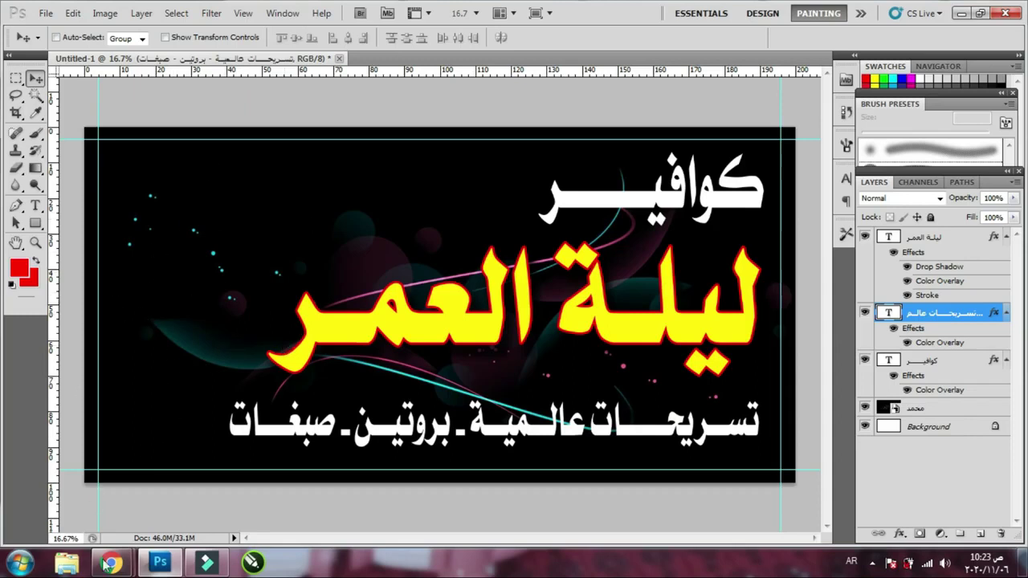
# Switch to Chrome and search Google Images for "كوافير سيدات" from the existing background image results
pyautogui.moveTo(107, 564)
pyautogui.click(116, 518)
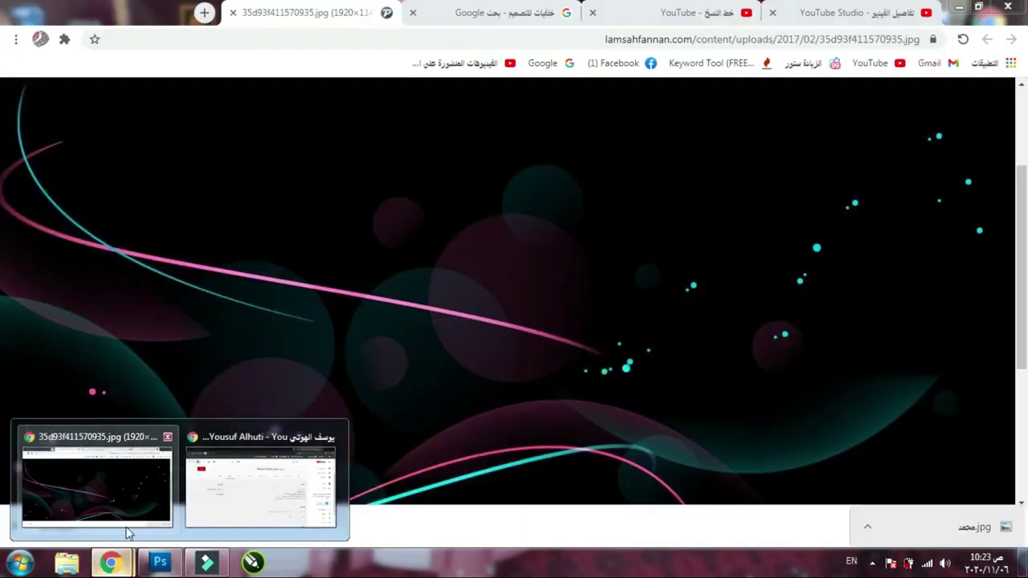
pyautogui.click(526, 13)
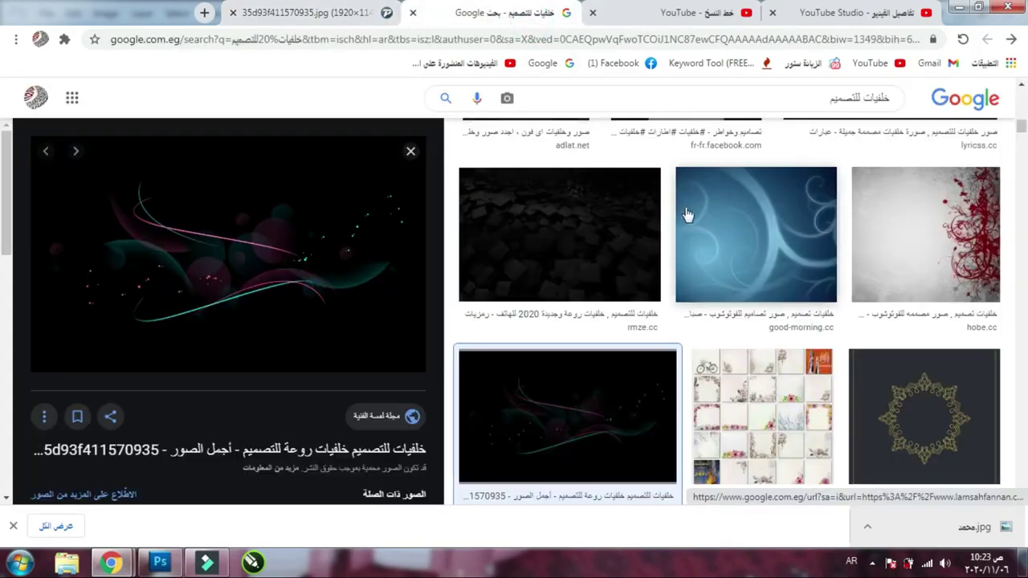
pyautogui.scroll(5, 845, 103)
pyautogui.click(815, 107)
pyautogui.hotkey('ctrl', 'a')
pyautogui.write('صورة')
pyautogui.hotkey('ctrl', 'a')
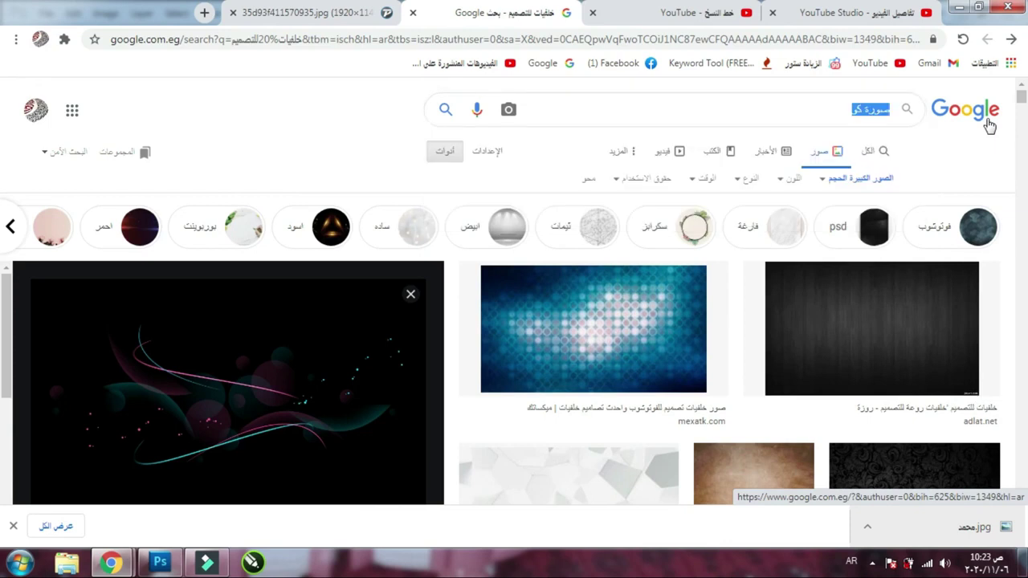
pyautogui.write('كوافير')
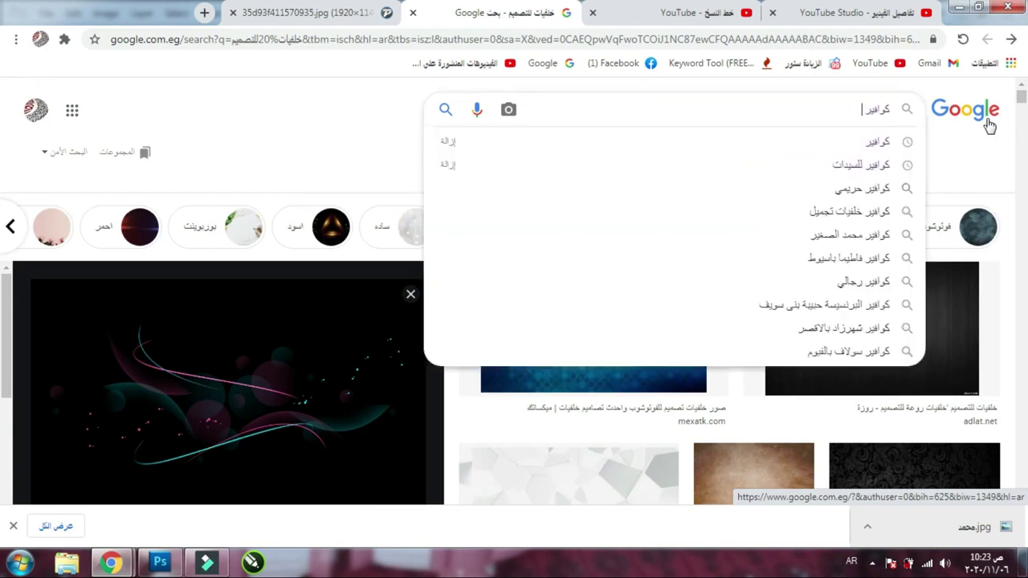
pyautogui.write(' سيدات')
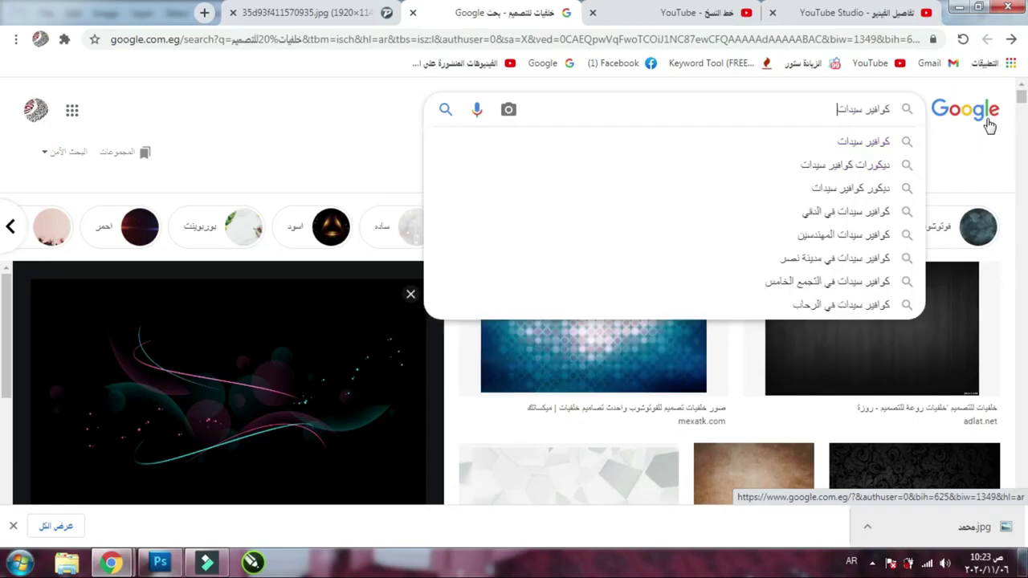
pyautogui.press('Return')
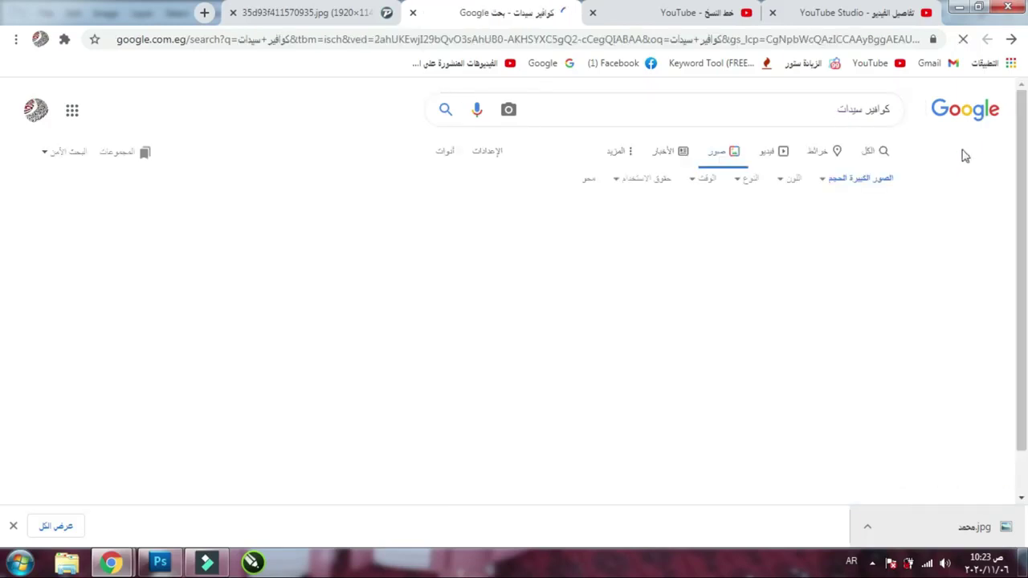
# Search Google Images for "كوافير رجالي" in place of the background image search
pyautogui.click(167, 570)
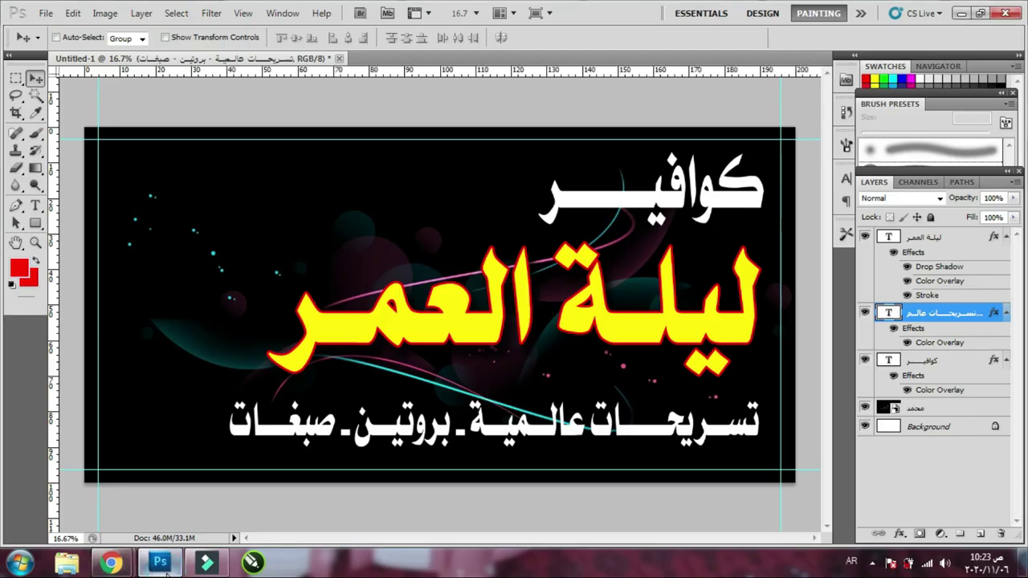
pyautogui.click(166, 570)
pyautogui.click(1011, 43)
pyautogui.moveTo(809, 120); pyautogui.dragTo(886, 128)
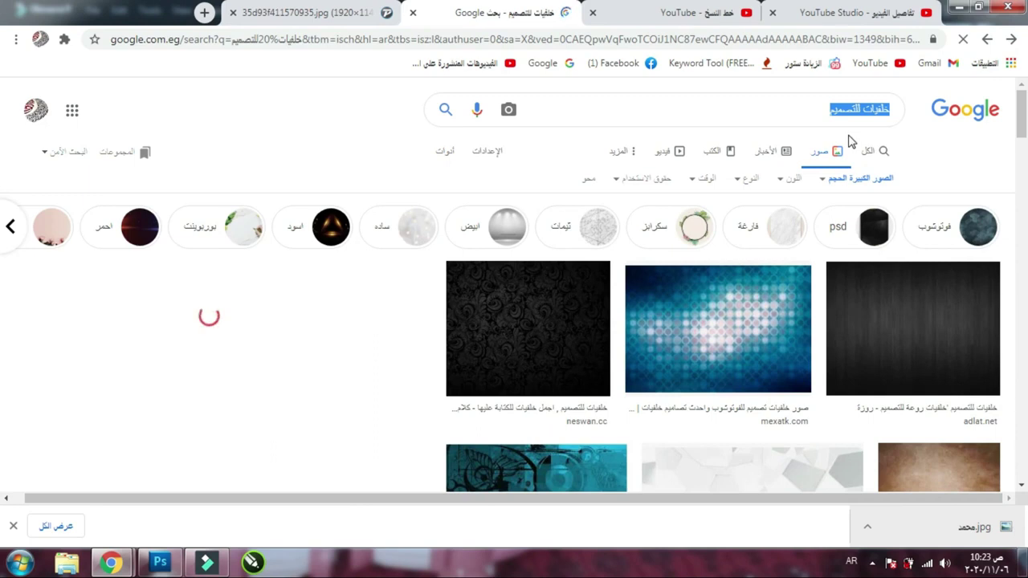
pyautogui.write('كوا')
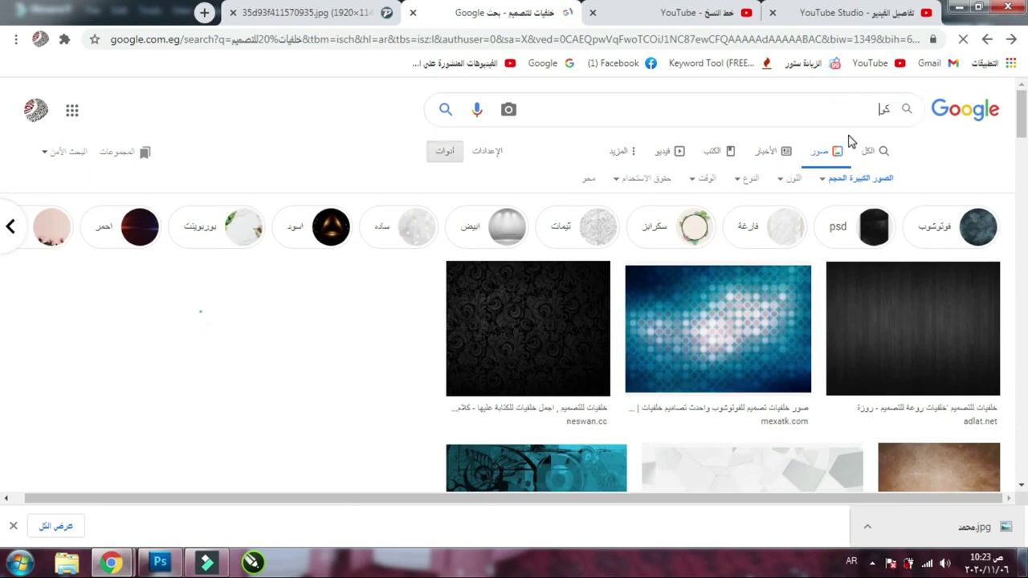
pyautogui.write('فير رجالي')
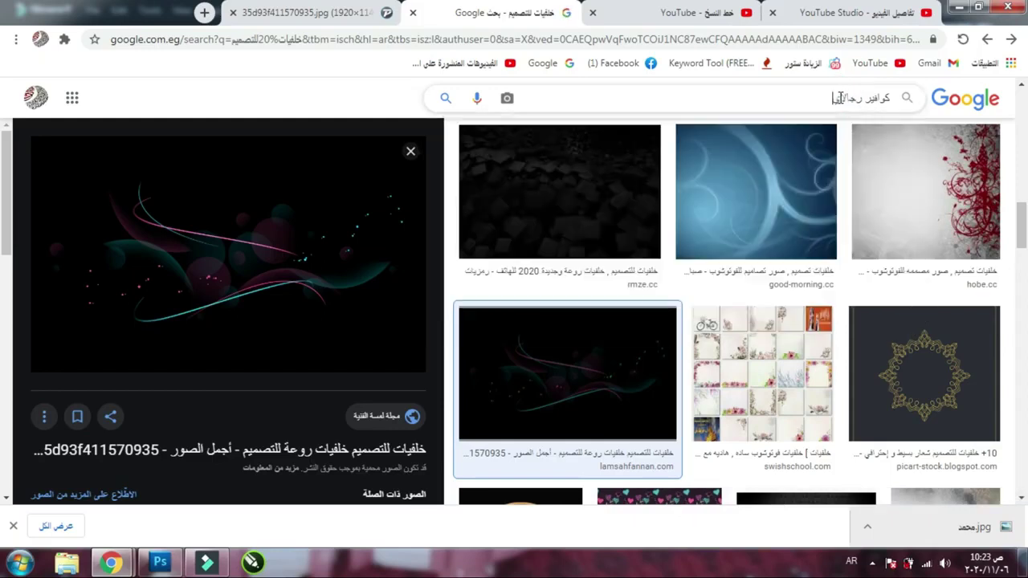
pyautogui.press('Return')
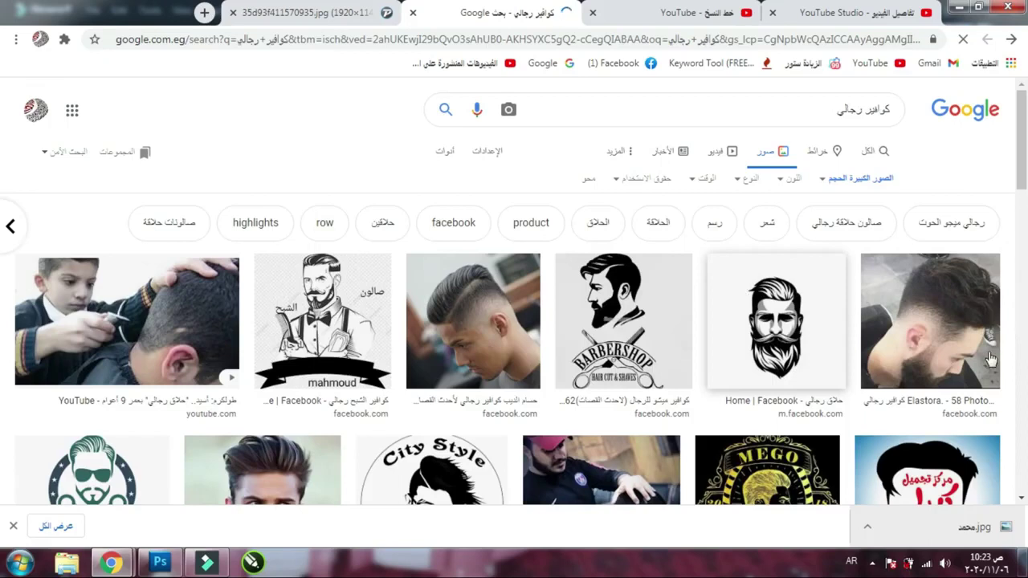
# Preview the 7ABA barber logo from the image results and open it full size in a new tab
pyautogui.scroll(-2, 562, 373)
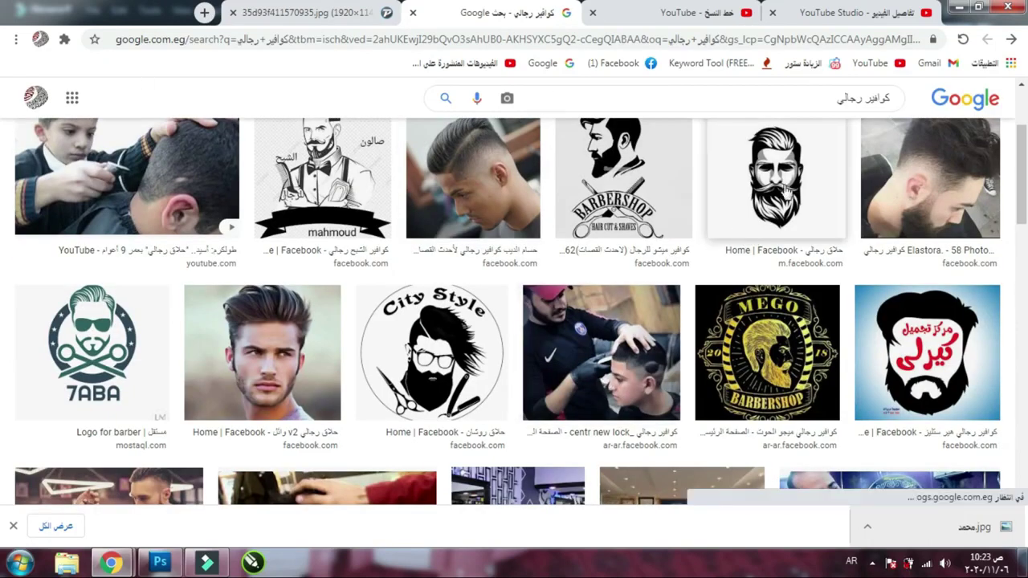
pyautogui.click(94, 343)
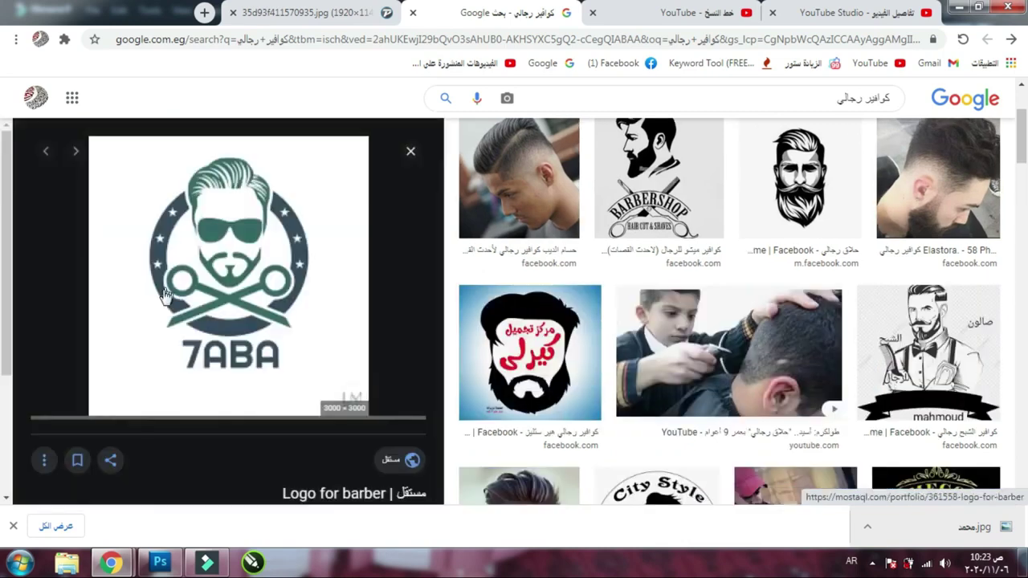
pyautogui.scroll(-5, 811, 375)
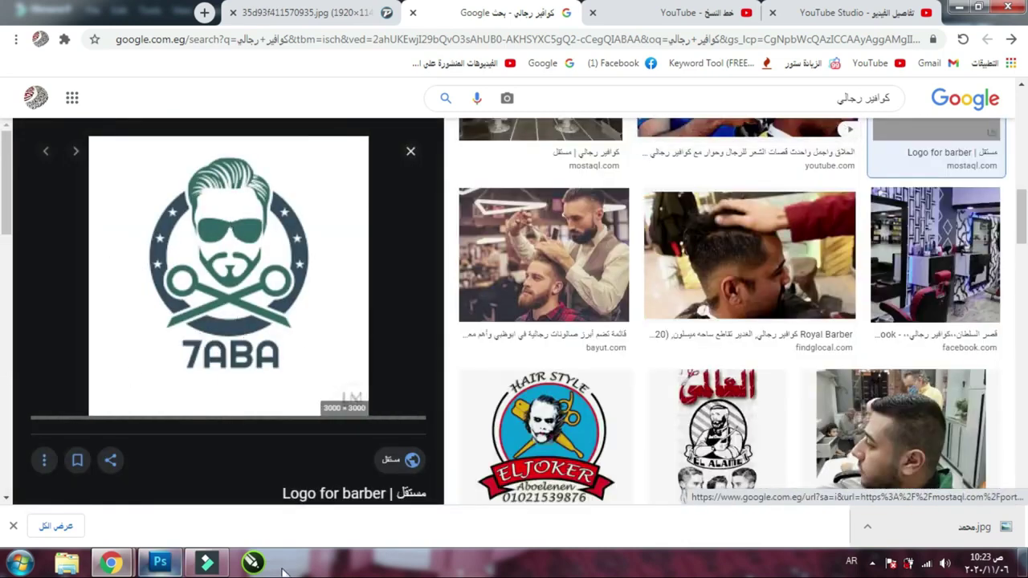
pyautogui.scroll(-2, 714, 320)
pyautogui.scroll(-3, 326, 343)
pyautogui.scroll(-4, 715, 320)
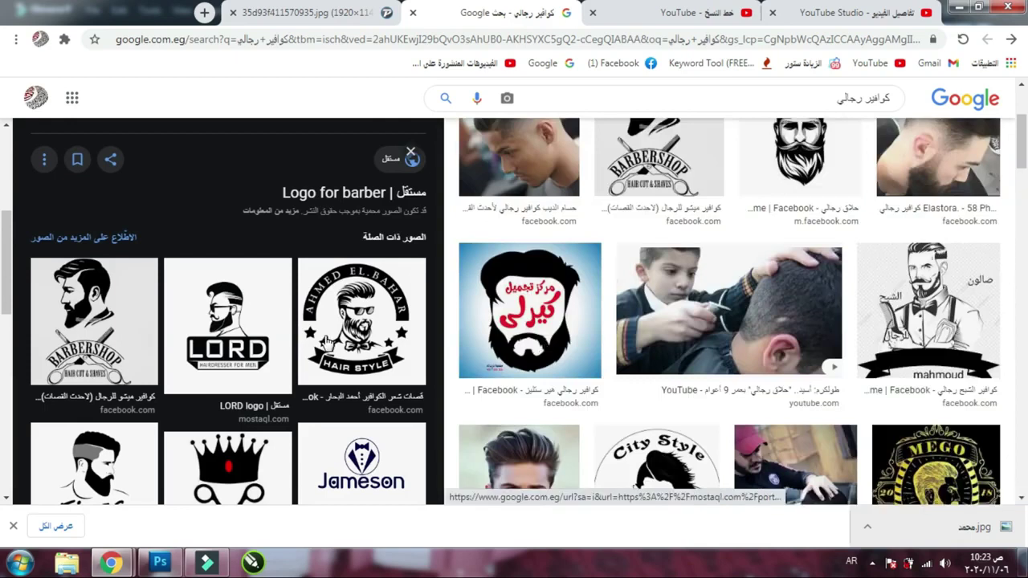
pyautogui.scroll(3, 326, 344)
pyautogui.rightClick(273, 262)
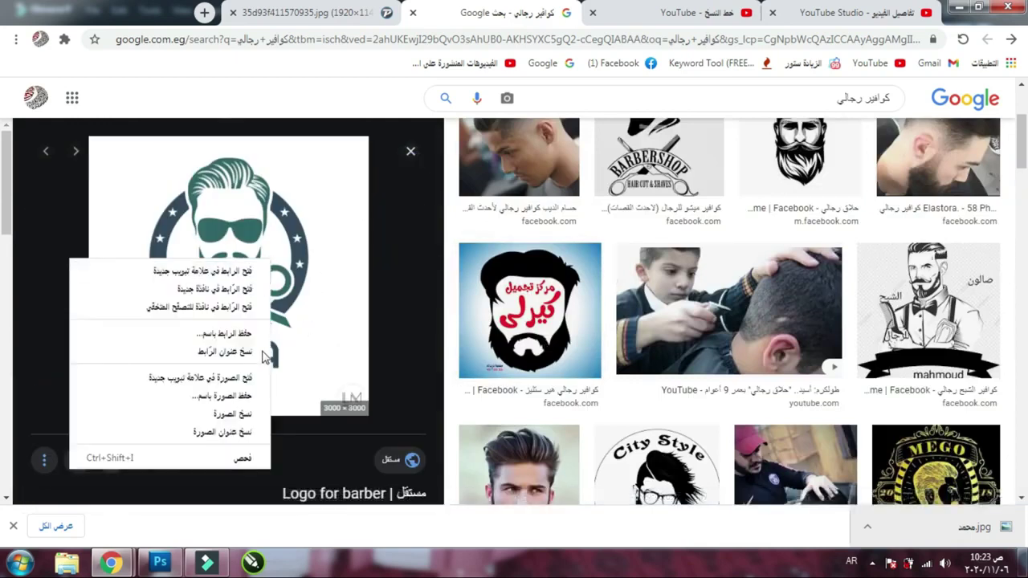
pyautogui.click(247, 378)
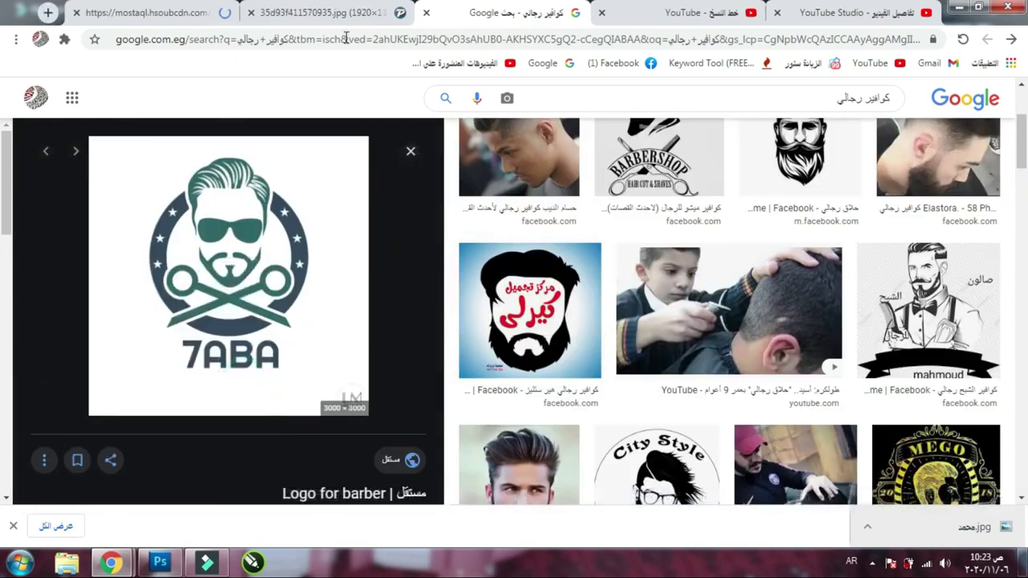
pyautogui.click(346, 18)
pyautogui.click(225, 9)
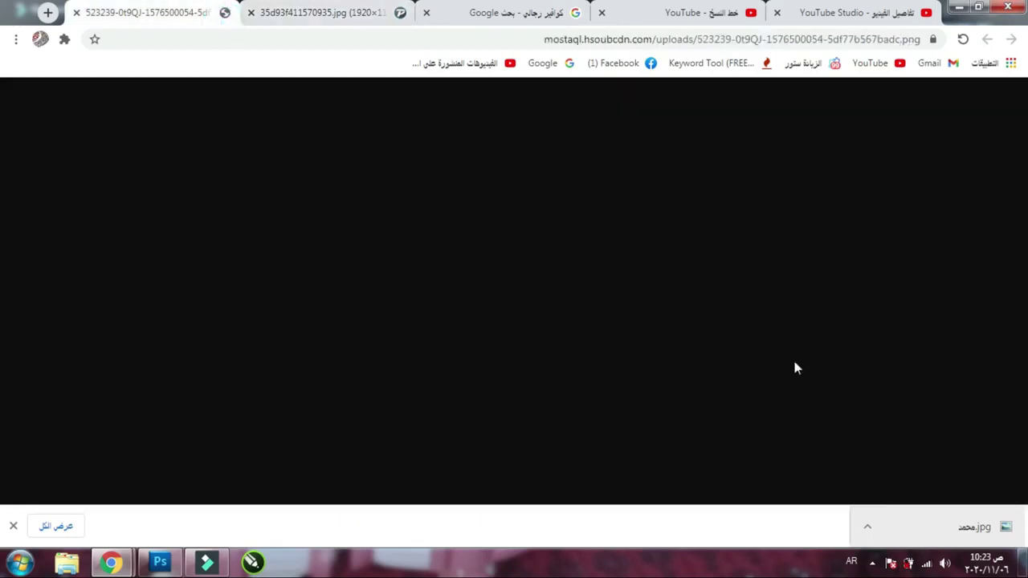
# Try to carry the full-size 7ABA logo directly from the browser page into the Photoshop banner
pyautogui.click(582, 264)
pyautogui.click(573, 270)
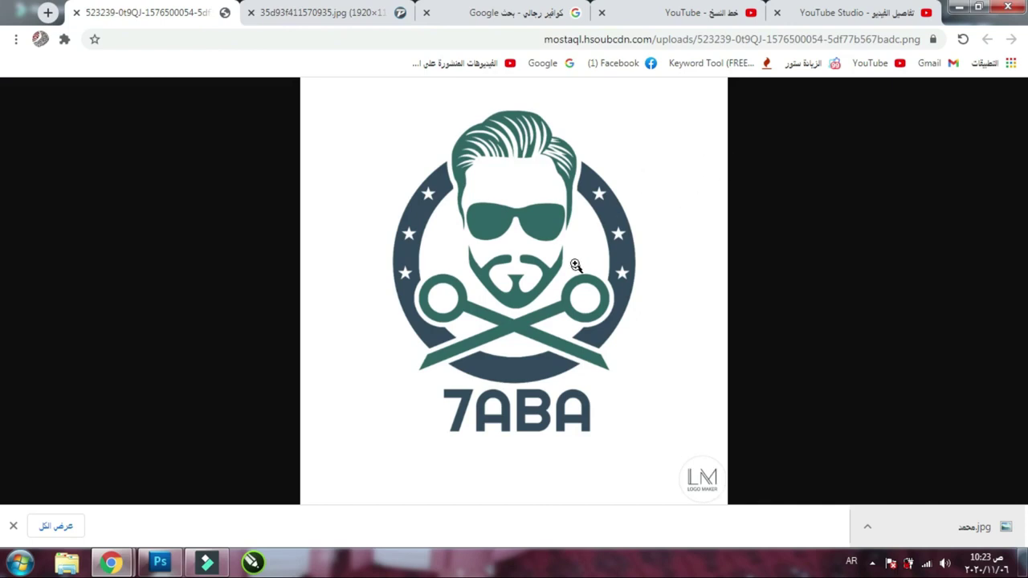
pyautogui.click(547, 230)
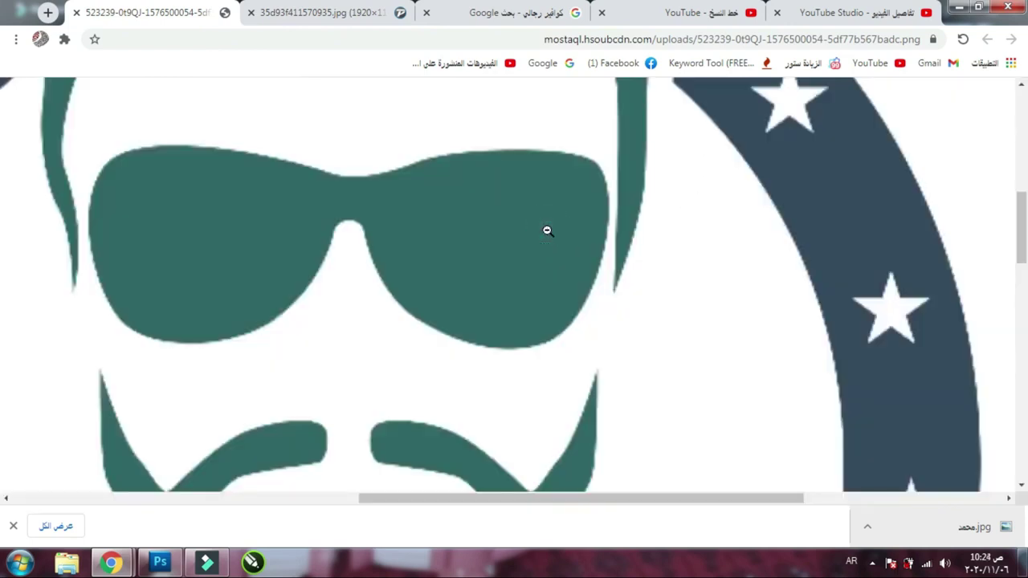
pyautogui.rightClick(547, 231)
pyautogui.click(616, 246)
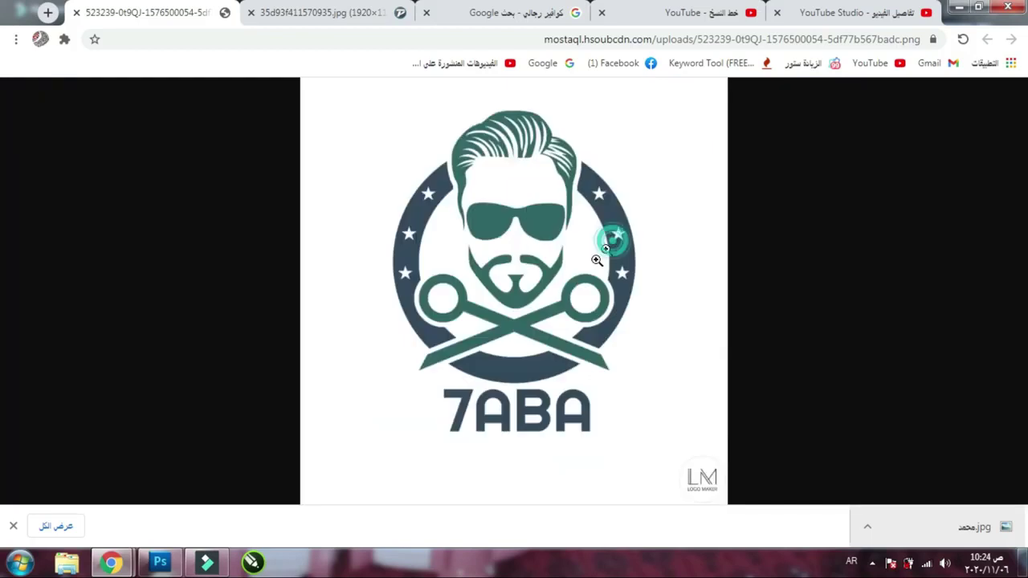
pyautogui.click(578, 223)
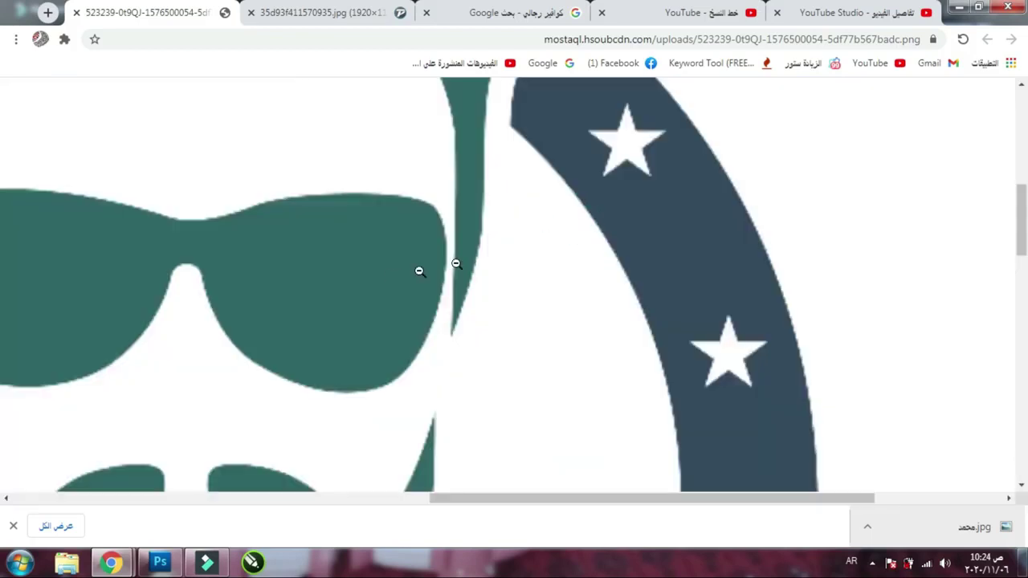
pyautogui.click(160, 562)
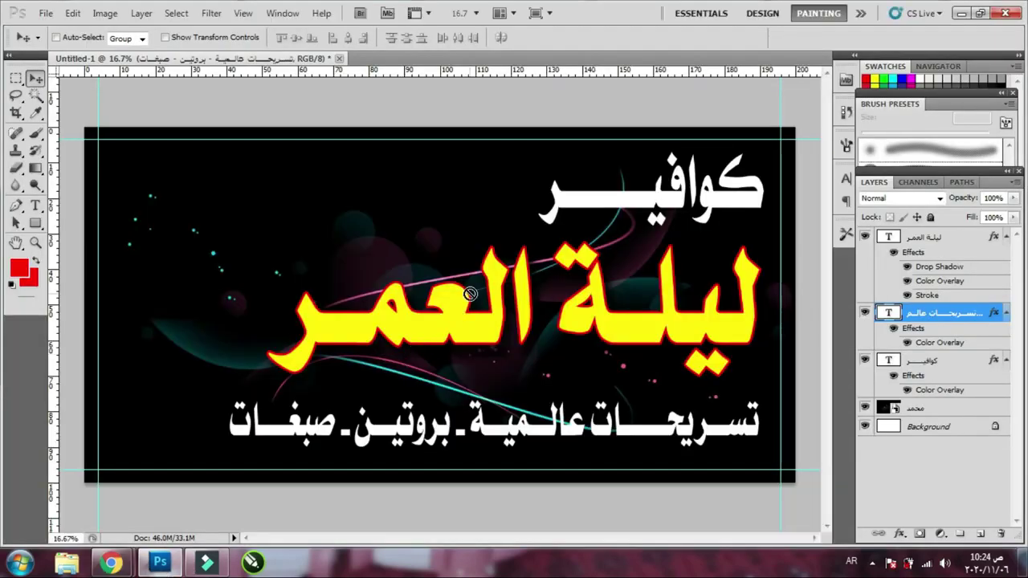
pyautogui.moveTo(111, 562)
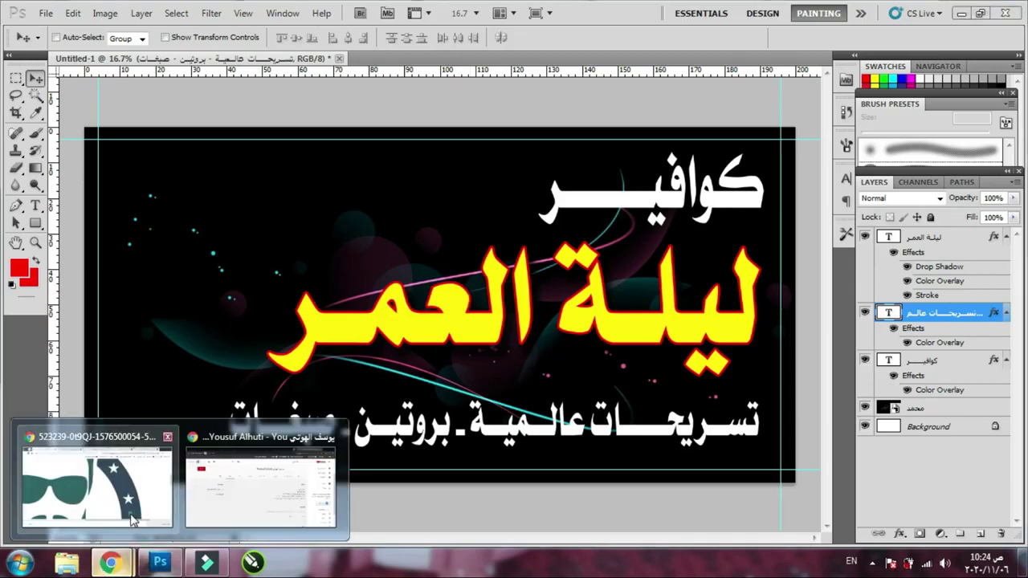
pyautogui.click(97, 482)
# Save the full-size 7ABA logo to the Desktop as a PNG image under its suggested file name
pyautogui.rightClick(388, 252)
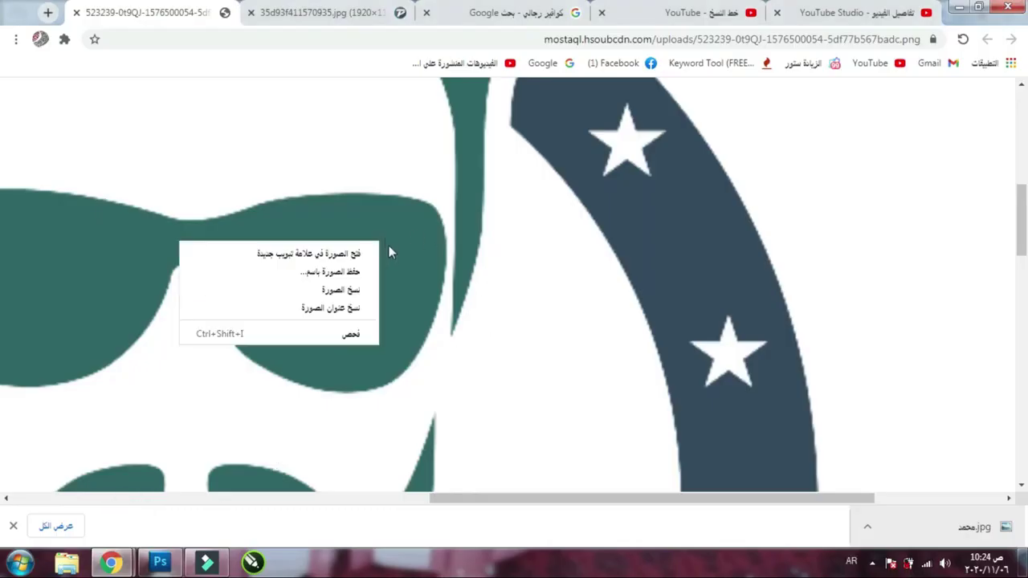
pyautogui.rightClick(431, 231)
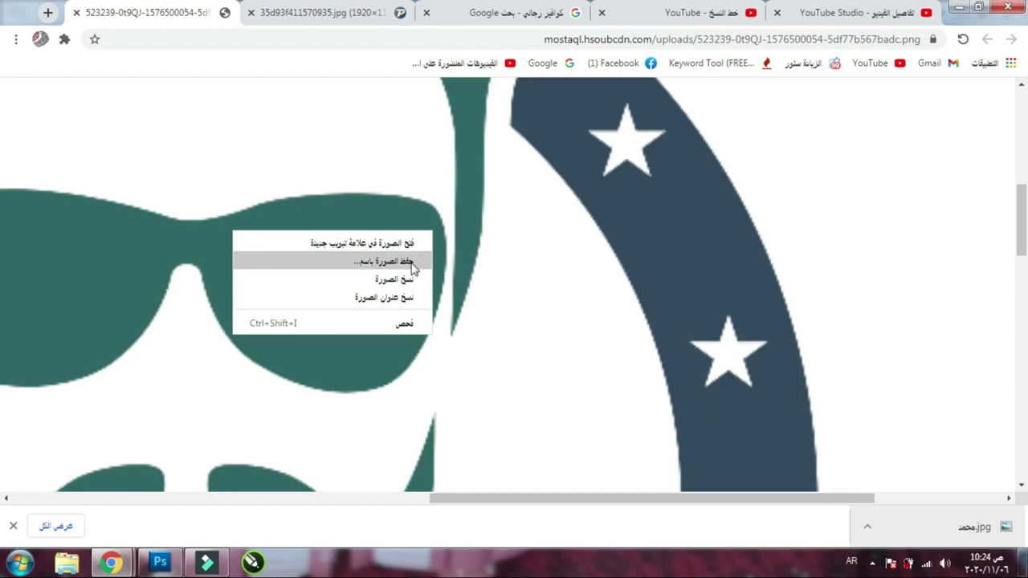
pyautogui.click(411, 262)
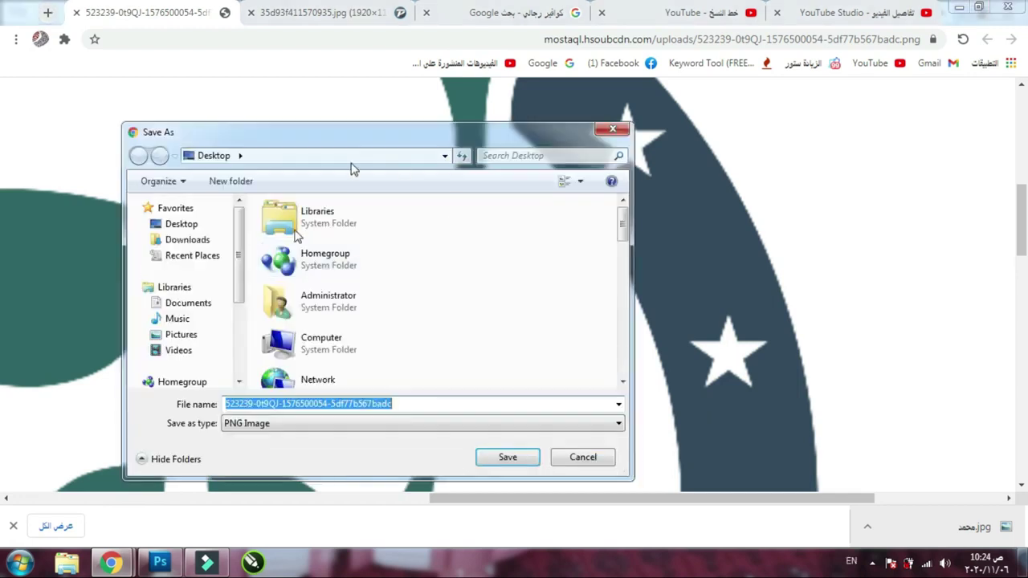
pyautogui.click(522, 455)
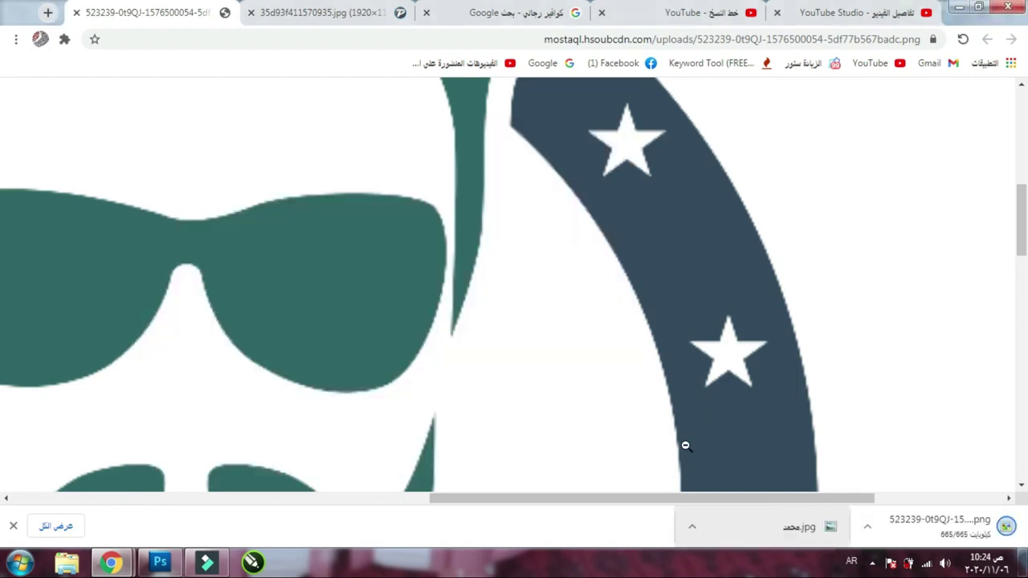
# Place the downloaded logo PNG in the Photoshop banner and move its layer above all the text layers
pyautogui.moveTo(989, 533); pyautogui.dragTo(335, 360)
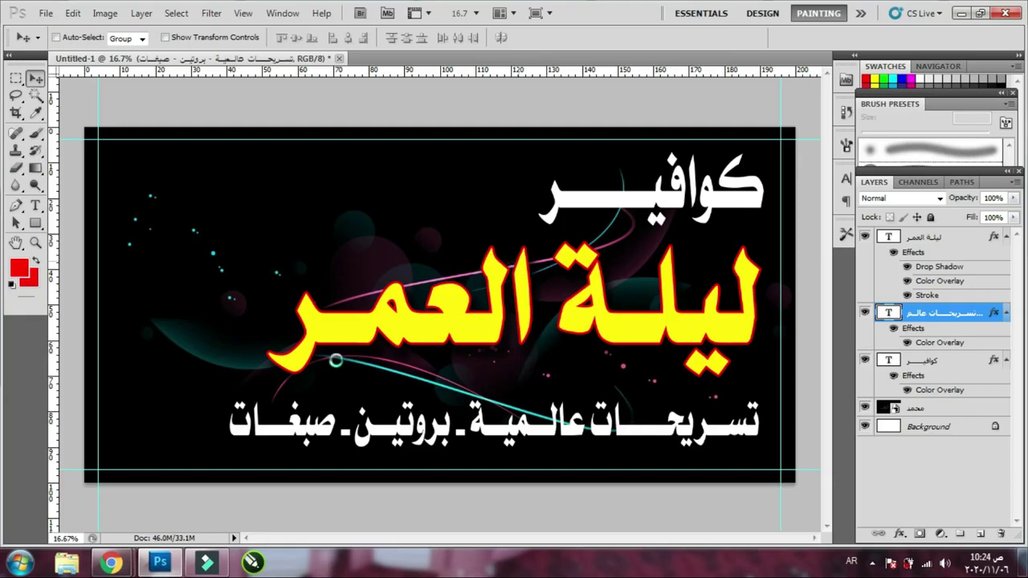
pyautogui.moveTo(407, 289); pyautogui.dragTo(408, 293)
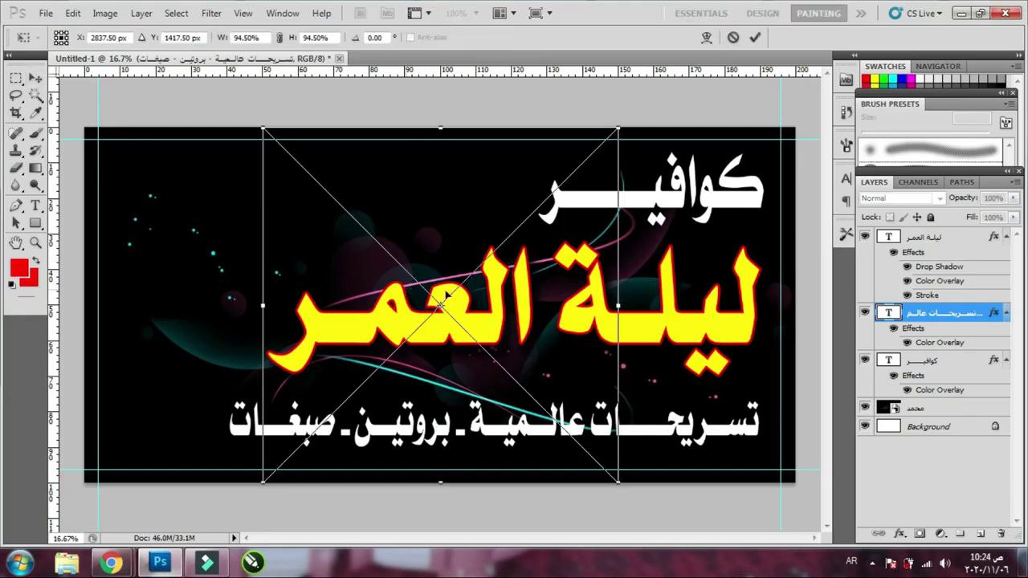
pyautogui.press('Return')
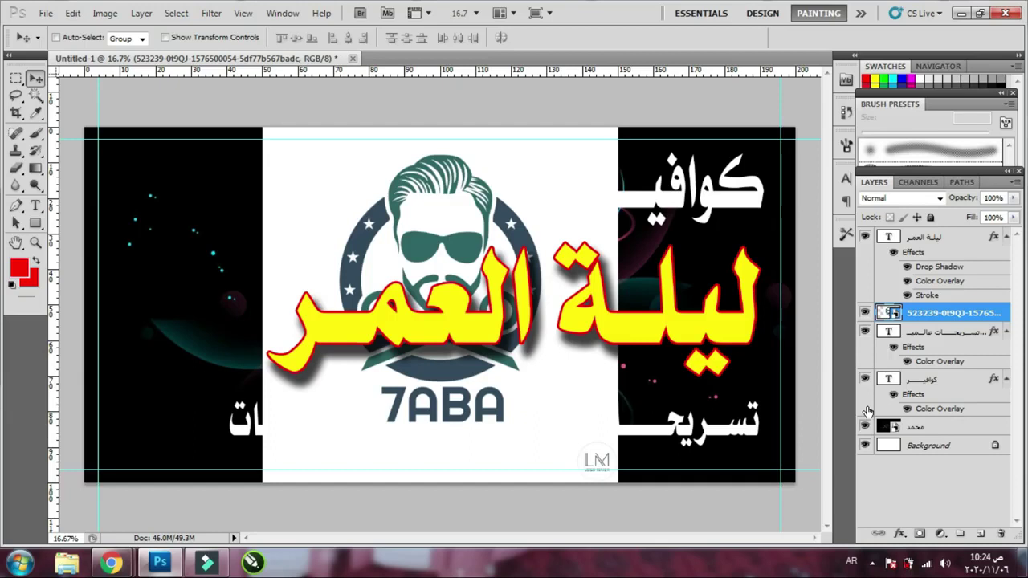
pyautogui.hotkey('ctrl', ']')
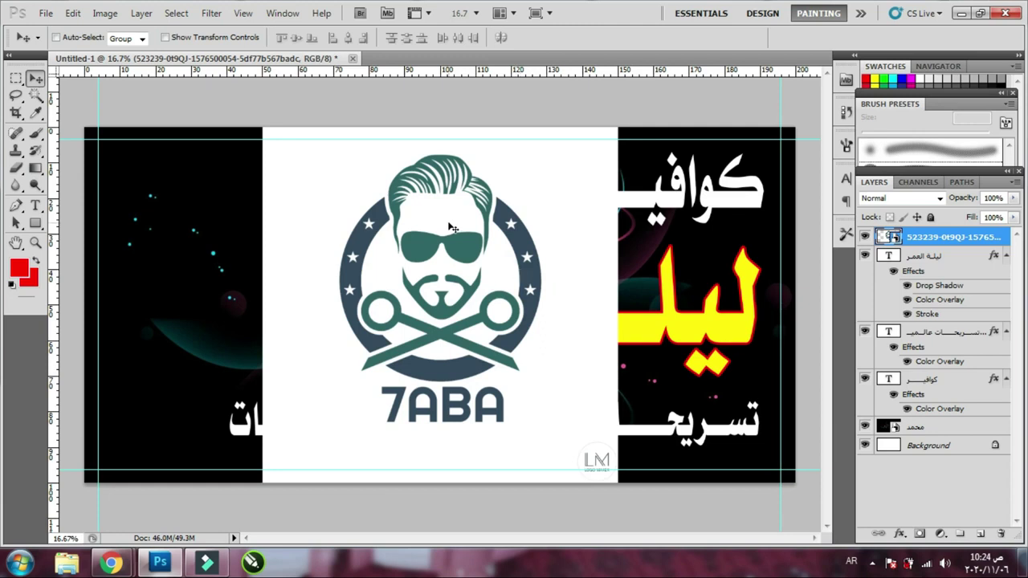
# Scale the placed logo down slightly and proportionally about its centre
pyautogui.hotkey('ctrl', 't')
pyautogui.moveTo(617, 125); pyautogui.dragTo(610, 136)
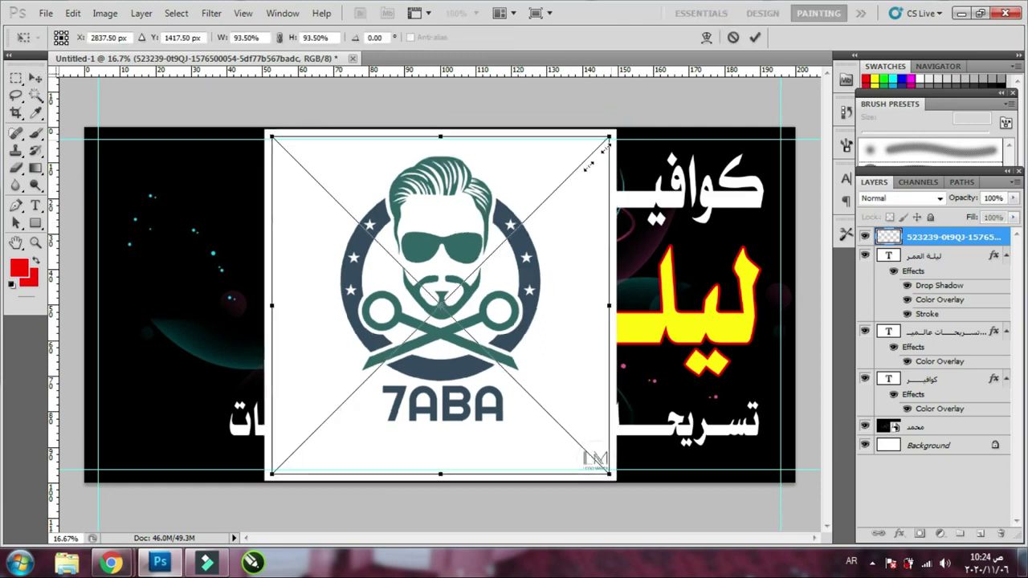
pyautogui.press('Return')
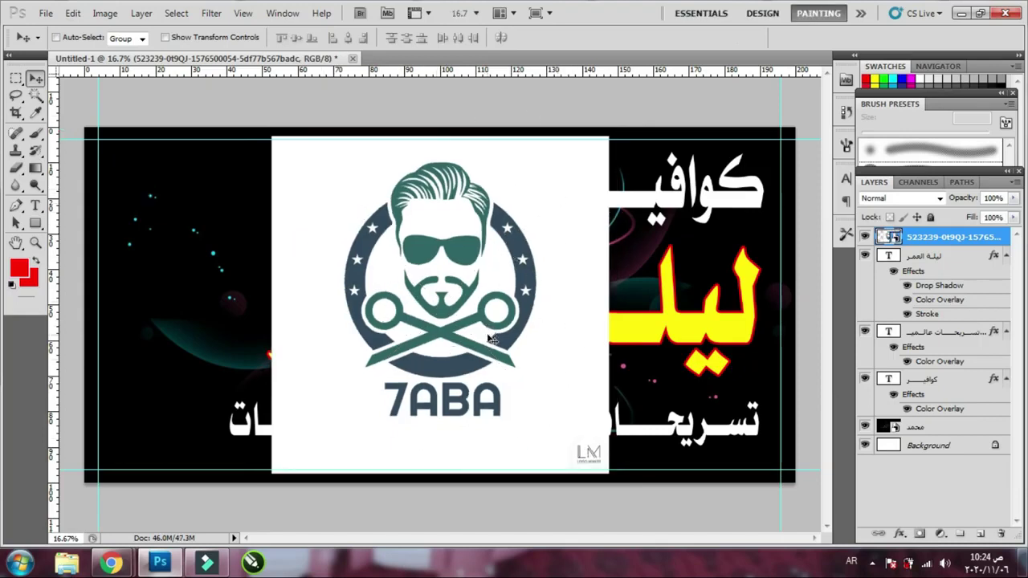
# Rasterize the logo layer and erase the LM Logo Maker watermark with the 134 px Eraser
pyautogui.click(16, 167)
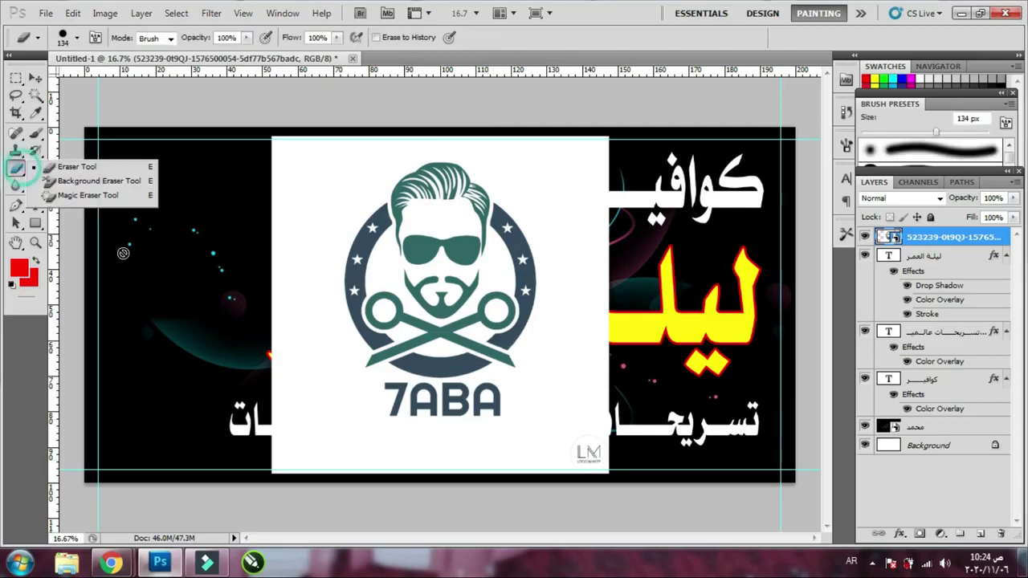
pyautogui.click(591, 437)
pyautogui.click(499, 229)
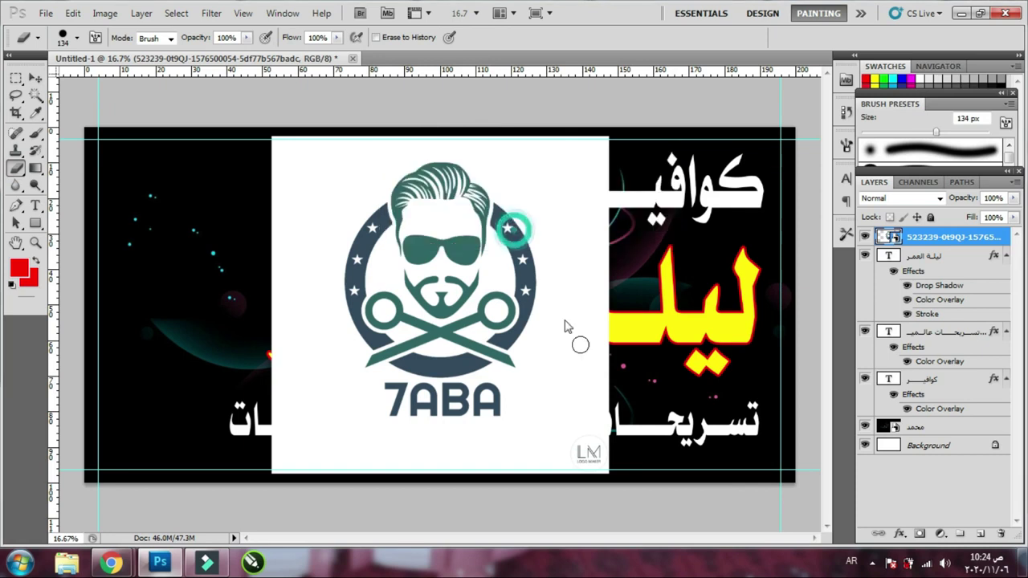
pyautogui.moveTo(619, 466)
pyautogui.mouseDown()
pyautogui.moveTo(576, 466)
pyautogui.moveTo(583, 448)
pyautogui.moveTo(594, 457)
pyautogui.moveTo(576, 460)
pyautogui.moveTo(590, 472)
pyautogui.moveTo(583, 465)
pyautogui.moveTo(623, 446)
pyautogui.moveTo(576, 444)
pyautogui.moveTo(599, 442)
pyautogui.moveTo(596, 466)
pyautogui.moveTo(630, 448)
pyautogui.moveTo(642, 461)
pyautogui.moveTo(598, 470)
pyautogui.mouseUp()
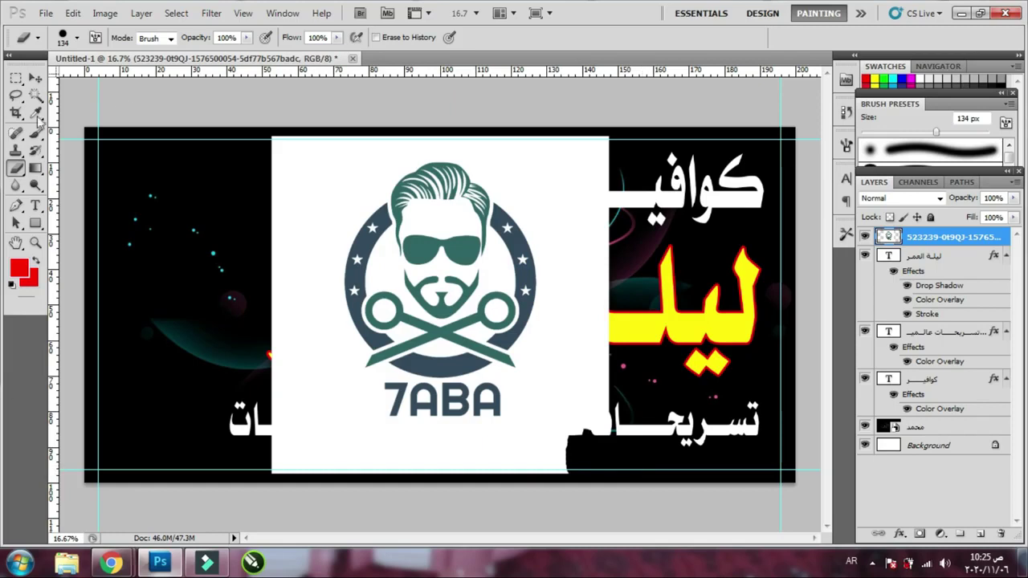
# Enlarge the Eraser to 911 px and erase the 7ABA lettering beneath the barber emblem
pyautogui.rightClick(423, 415)
pyautogui.moveTo(630, 385); pyautogui.dragTo(643, 385)
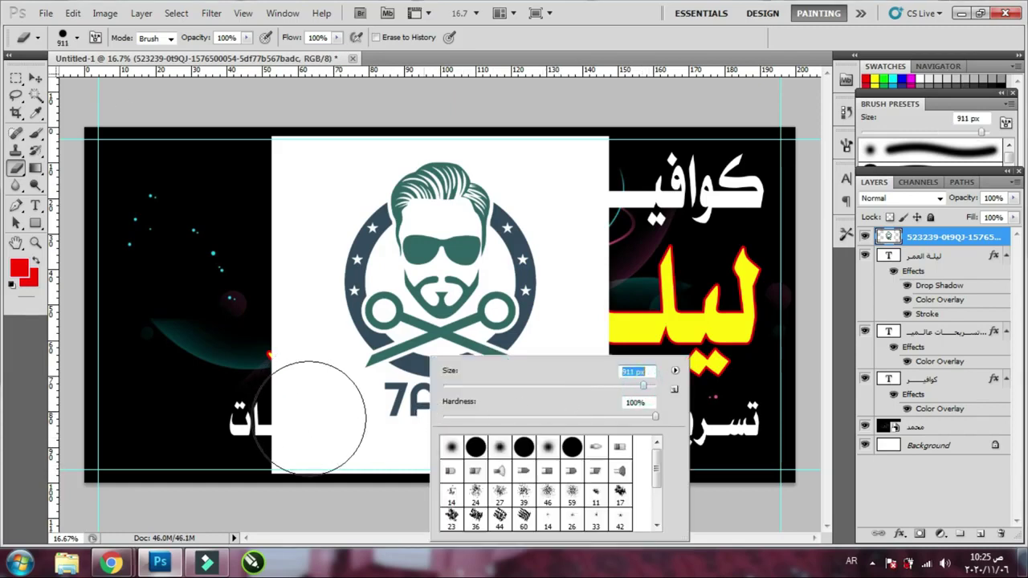
pyautogui.click(368, 424)
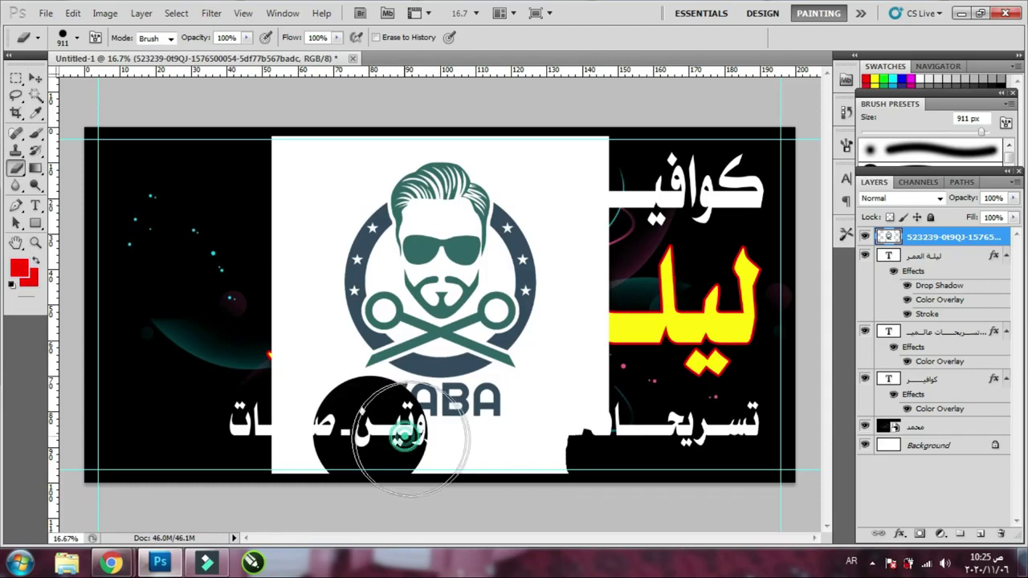
pyautogui.click(424, 435)
pyautogui.click(444, 436)
pyautogui.click(472, 438)
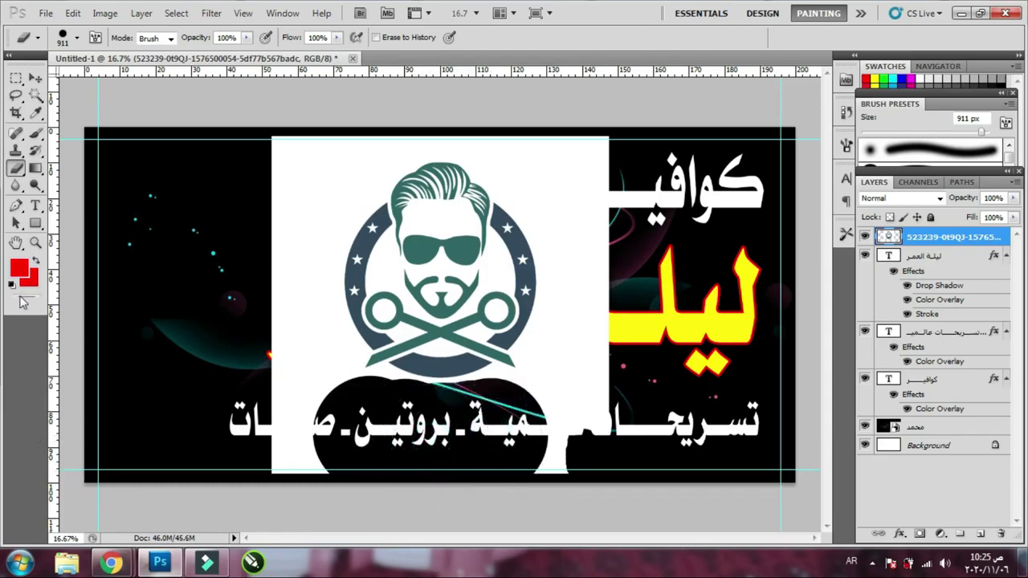
# Delete the white background around the barber emblem with the Magic Wand at tolerance 32, and deselect
pyautogui.click(35, 95)
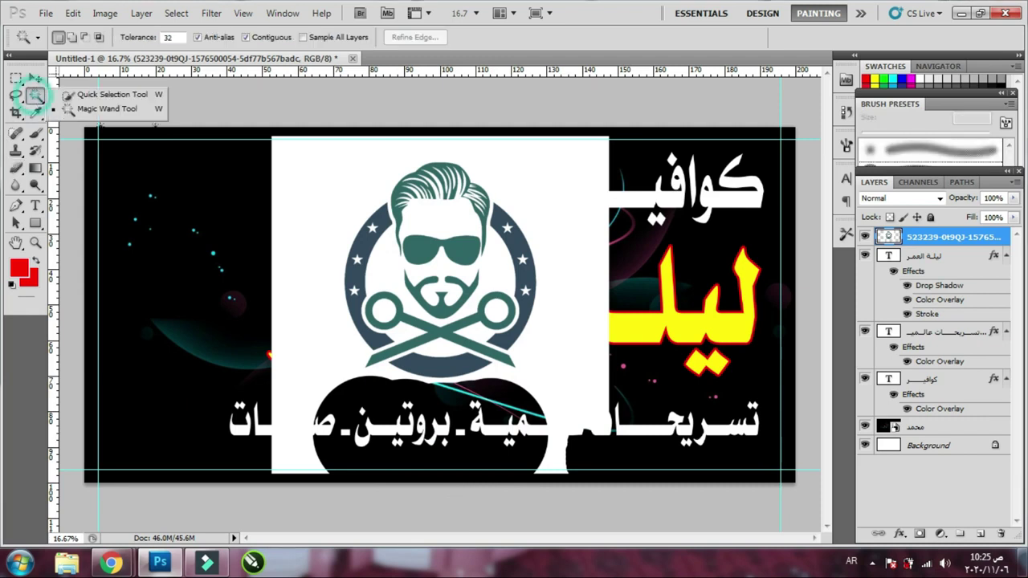
pyautogui.click(122, 113)
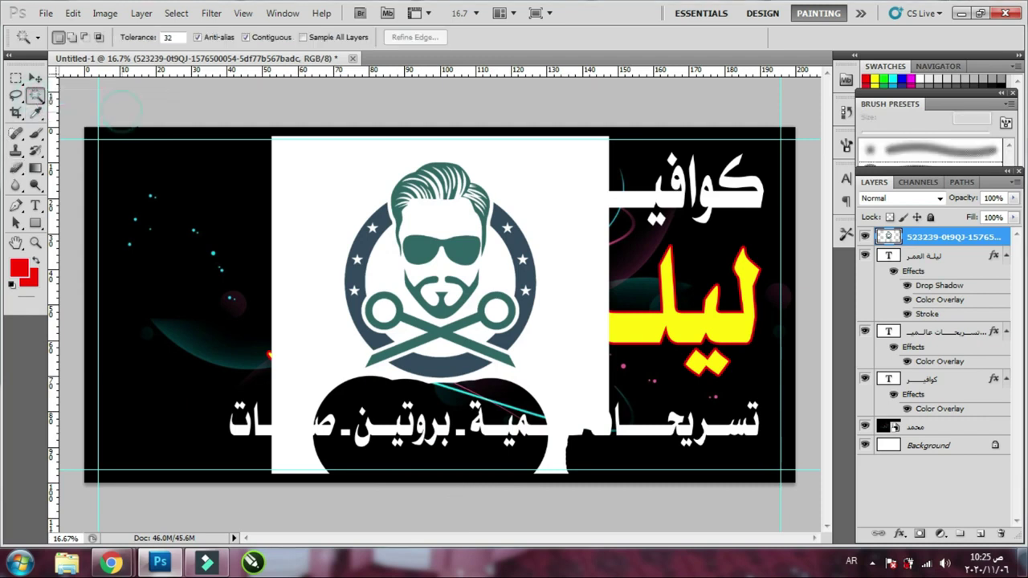
pyautogui.click(566, 191)
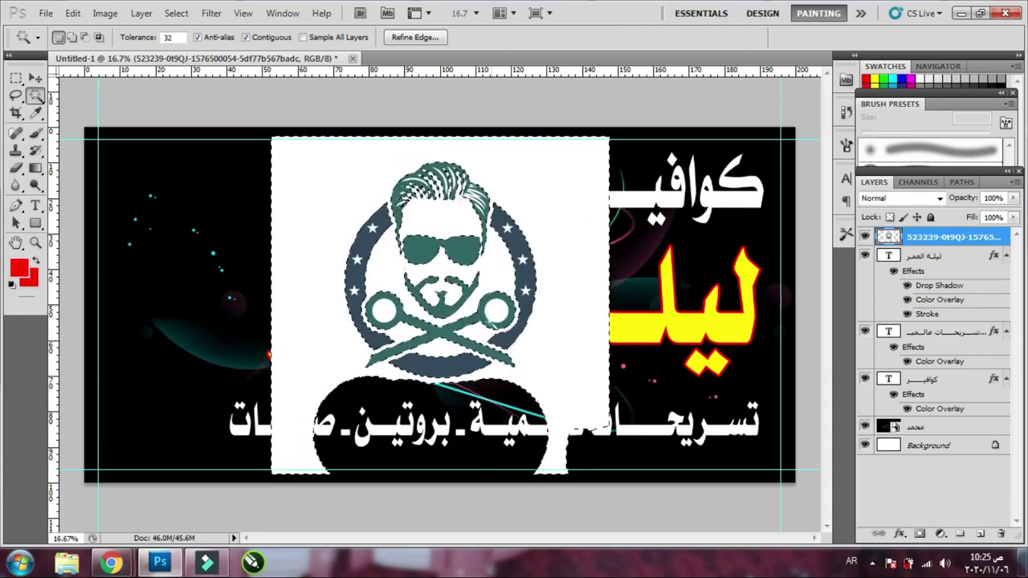
pyautogui.press('Delete')
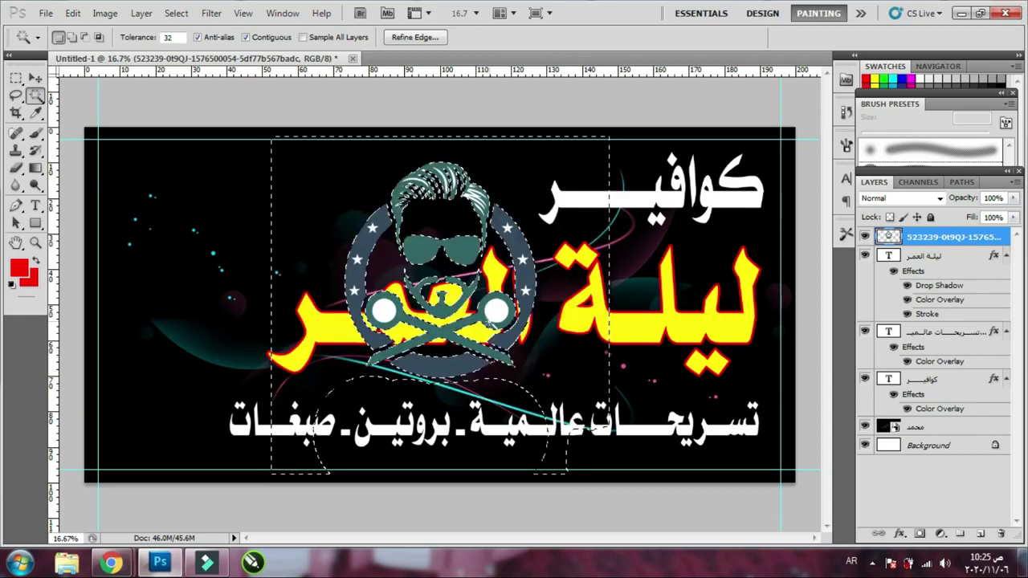
pyautogui.hotkey('ctrl', 'd')
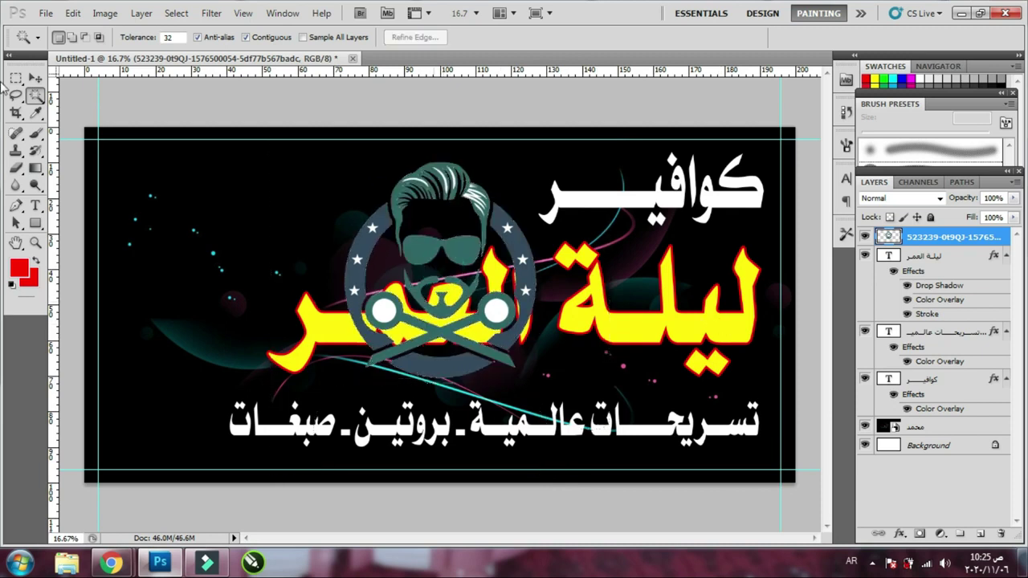
# Move the barber emblem to the banner's empty left side and scale it down proportionally into the upper-left corner
pyautogui.click(35, 78)
pyautogui.moveTo(448, 328); pyautogui.dragTo(211, 325)
pyautogui.hotkey('ctrl', 't')
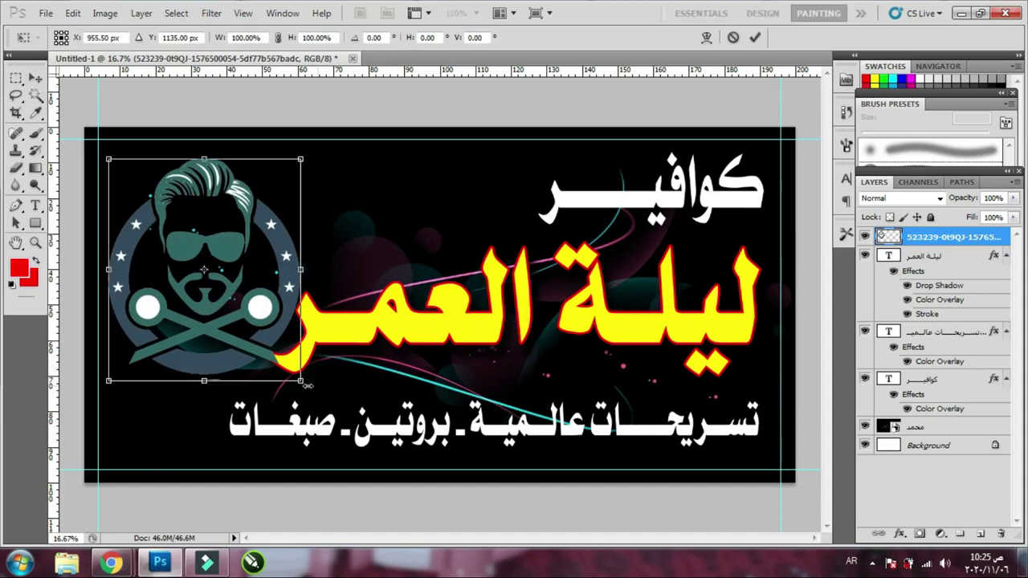
pyautogui.moveTo(301, 382); pyautogui.dragTo(224, 282)
pyautogui.press('Return')
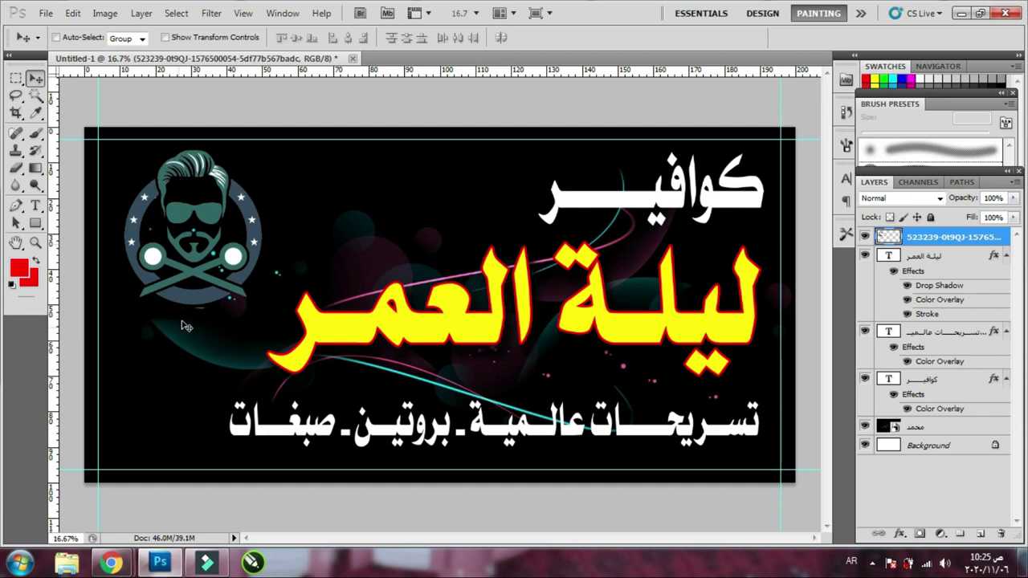
# Draw a Pen path around the banner's left part with a curved right edge passing between the emblem and the text, extending beyond the canvas
pyautogui.click(16, 203)
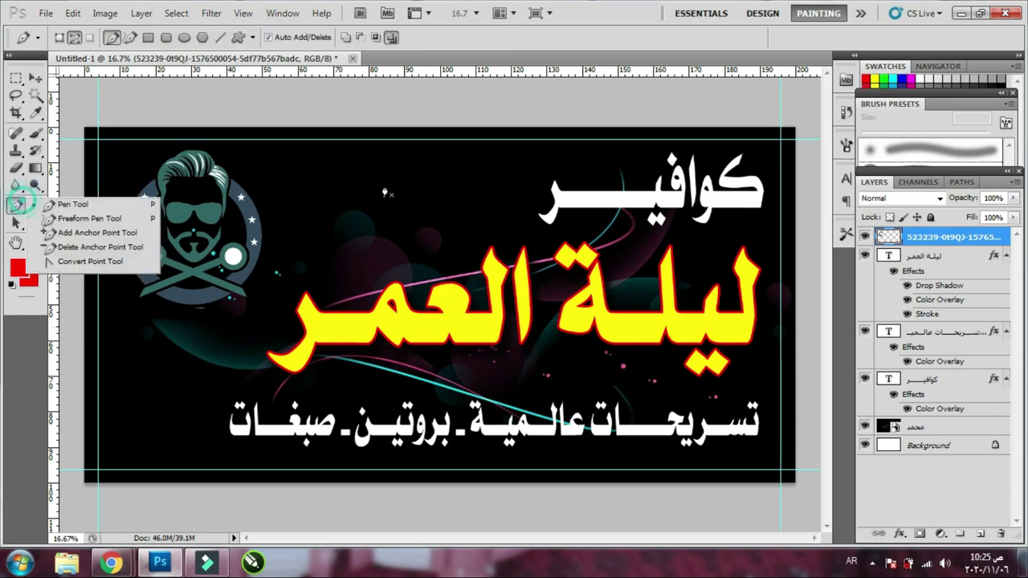
pyautogui.click(408, 110)
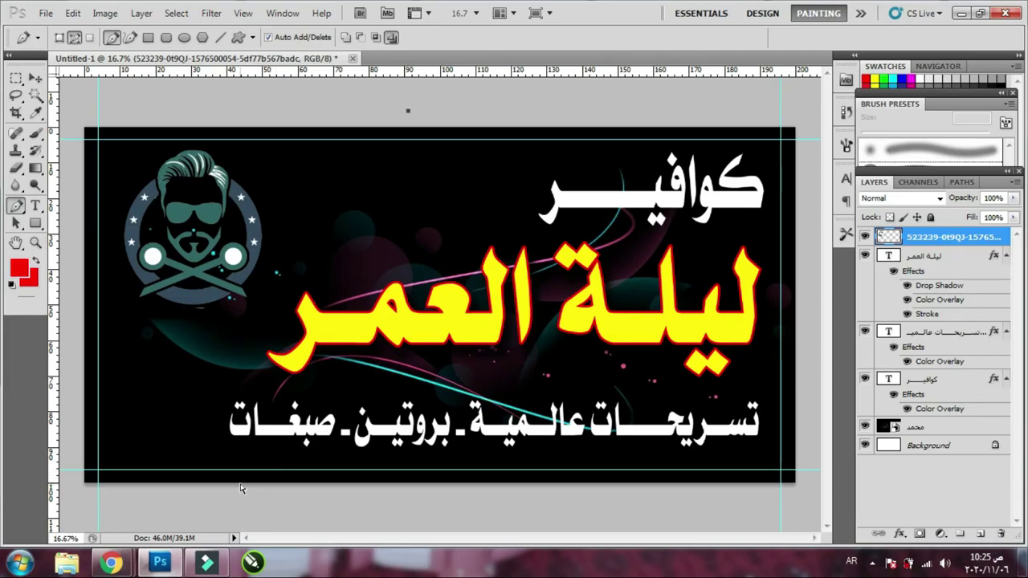
pyautogui.hotkey('ctrl', '-')
pyautogui.moveTo(297, 473); pyautogui.dragTo(403, 475)
pyautogui.click(285, 480)
pyautogui.click(215, 479)
pyautogui.click(153, 444)
pyautogui.click(142, 405)
pyautogui.click(147, 304)
pyautogui.click(157, 258)
pyautogui.click(161, 180)
pyautogui.click(166, 157)
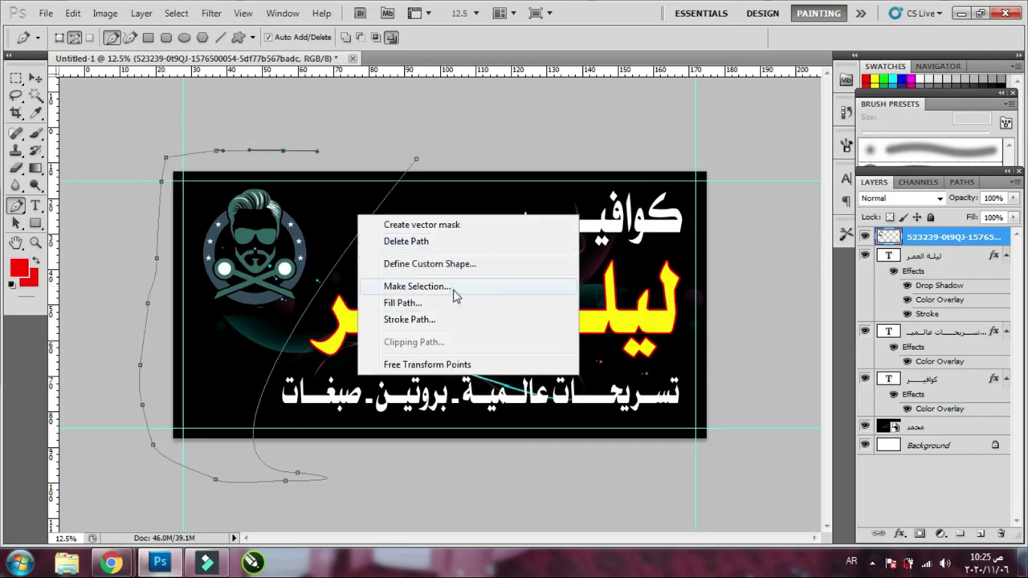
# Convert the pen path into a new anti-aliased selection with a 0-pixel feather radius
pyautogui.click(454, 287)
pyautogui.press('Escape')
pyautogui.rightClick(426, 295)
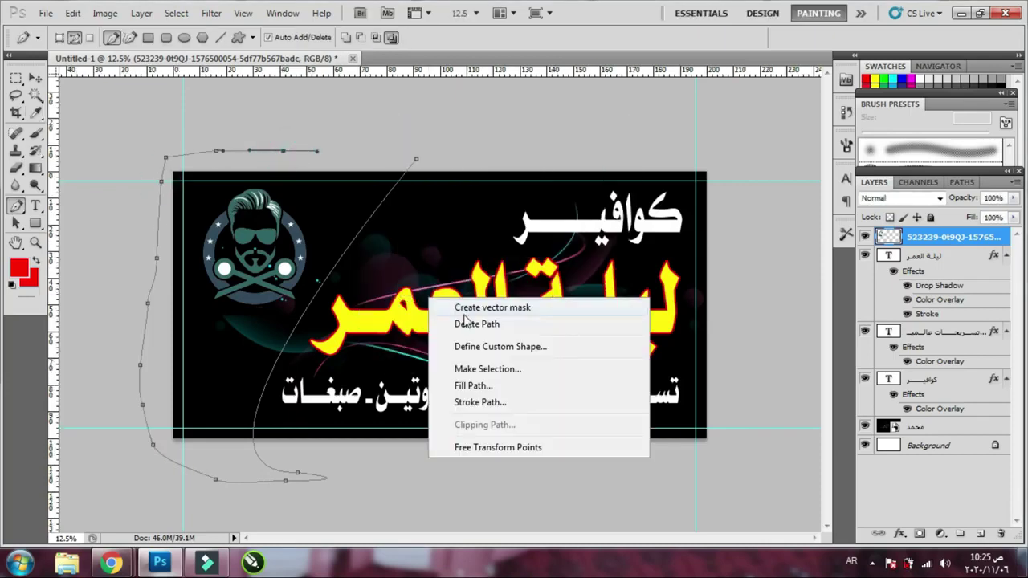
pyautogui.click(501, 369)
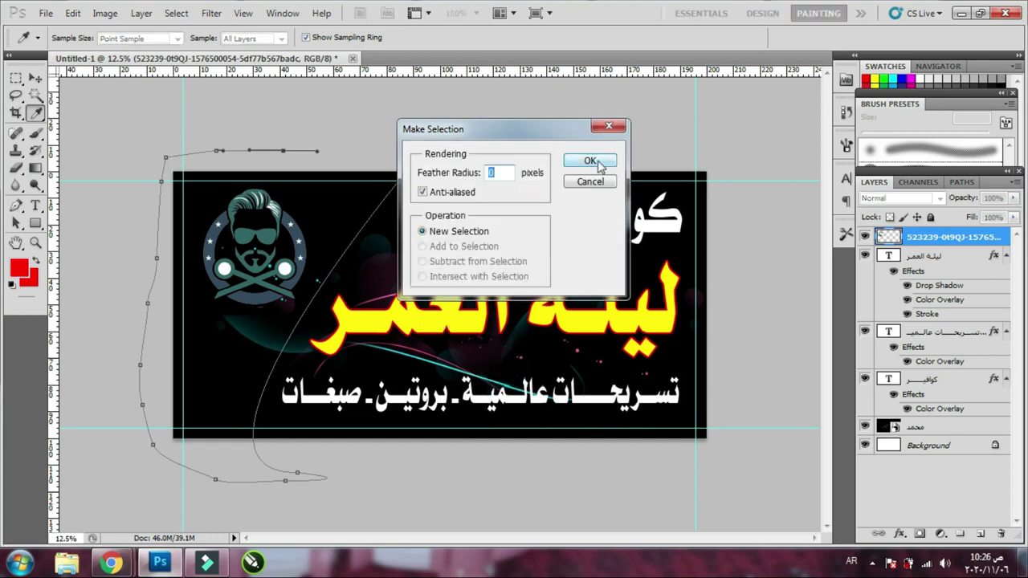
pyautogui.click(573, 158)
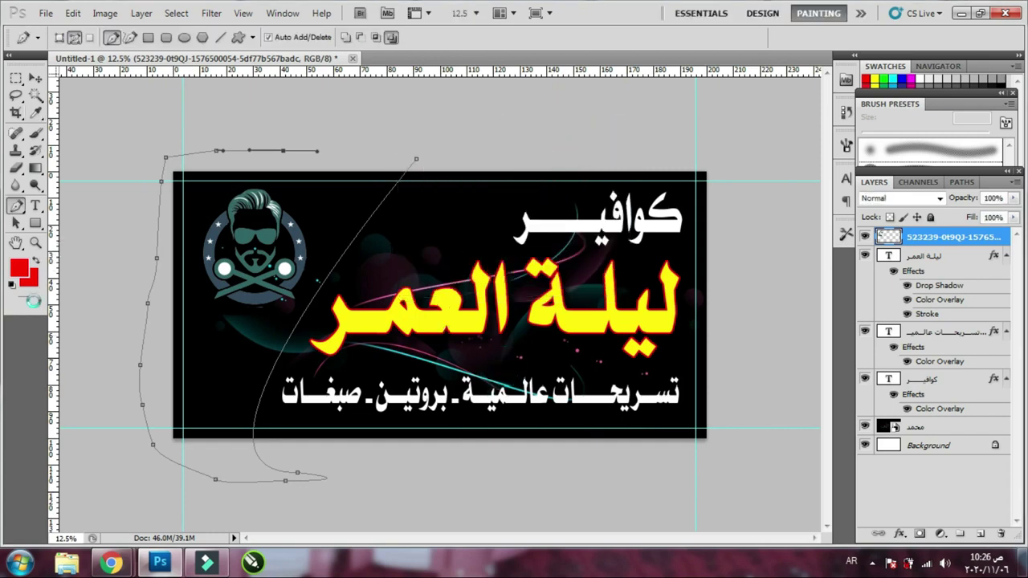
# Add a new layer directly above the abstract background image, fill the selected left area with white, and deselect
pyautogui.click(36, 80)
pyautogui.rightClick(426, 212)
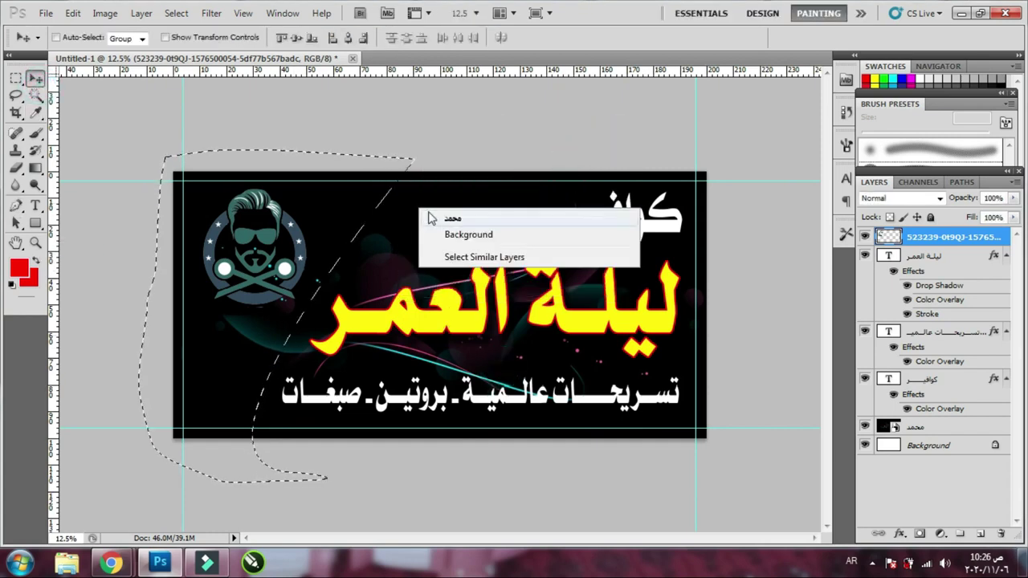
pyautogui.click(433, 219)
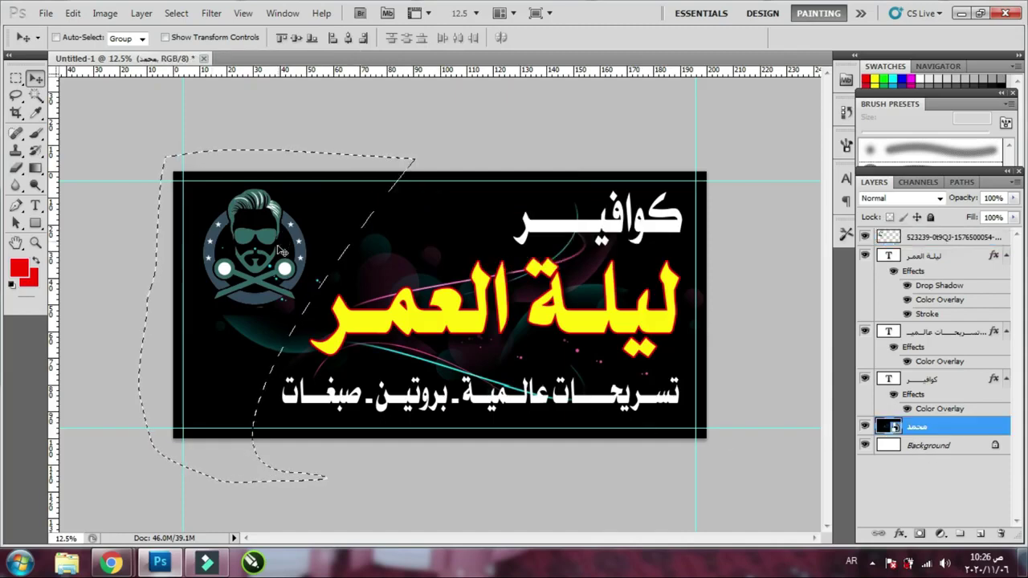
pyautogui.click(31, 279)
pyautogui.press('Return')
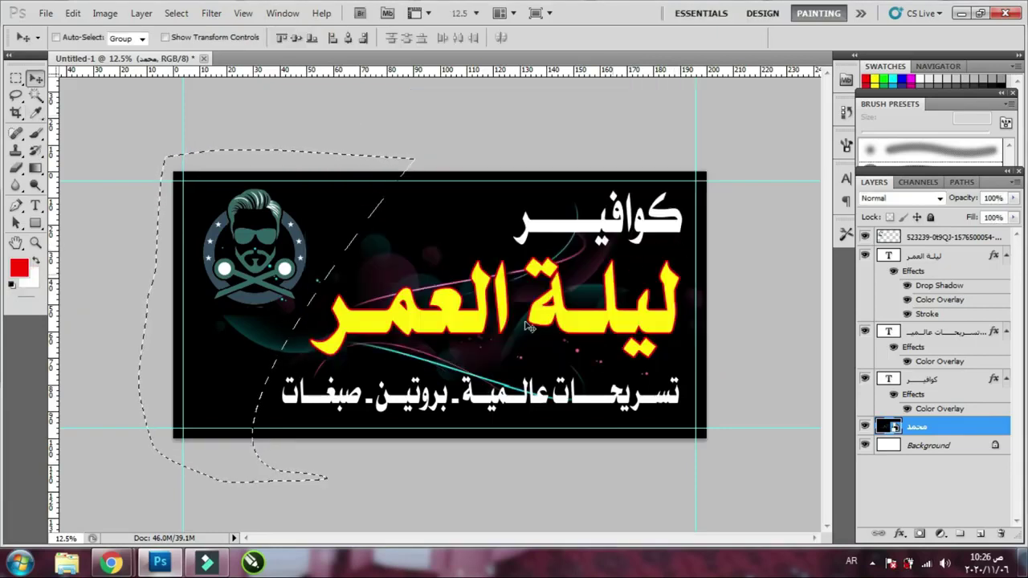
pyautogui.click(981, 533)
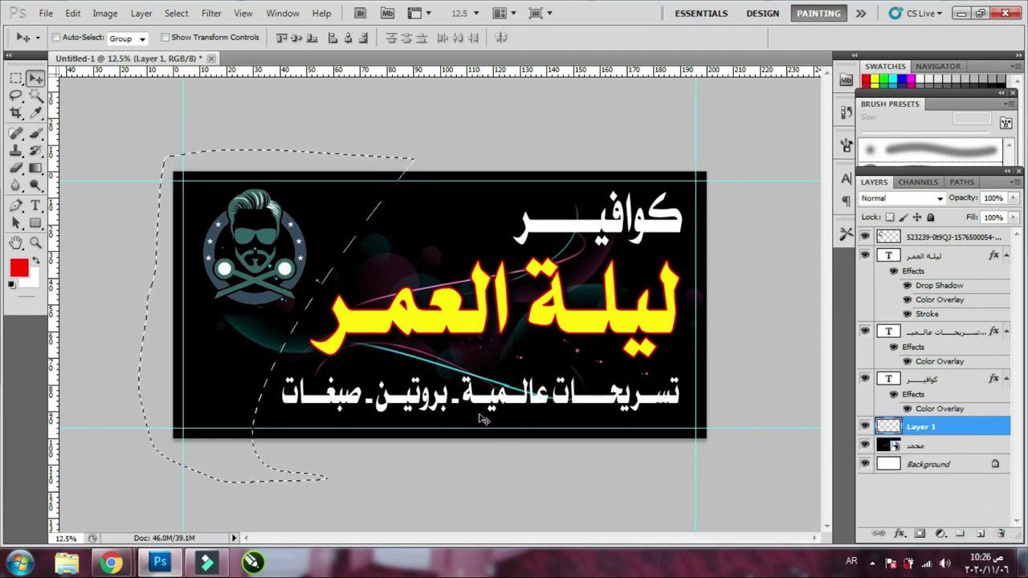
pyautogui.hotkey('ctrl', 'BackSpace')
pyautogui.press('m')
pyautogui.hotkey('ctrl', 'd')
pyautogui.click(35, 78)
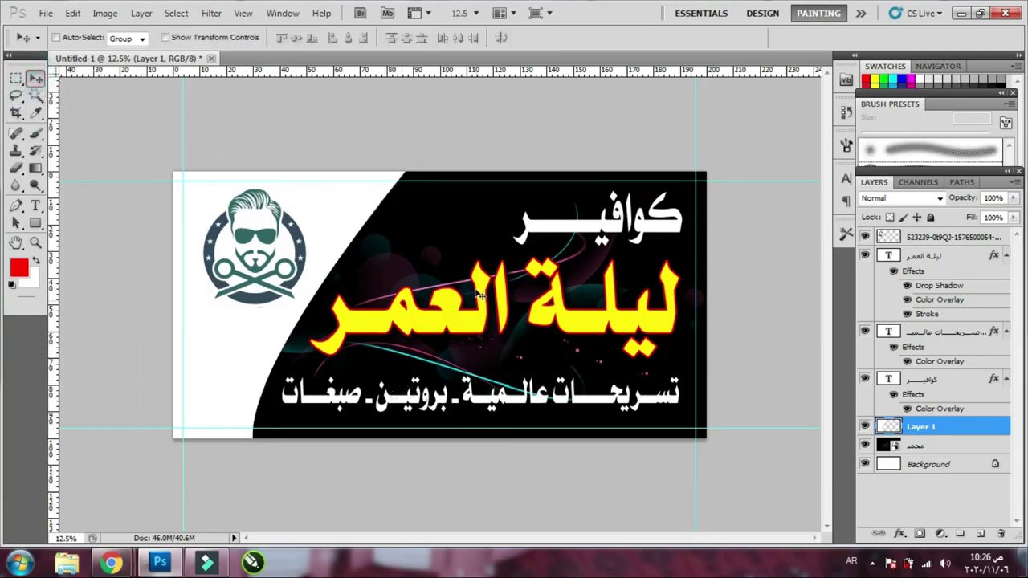
# Hide the guides to check the whole banner
pyautogui.hotkey('ctrl', ';')
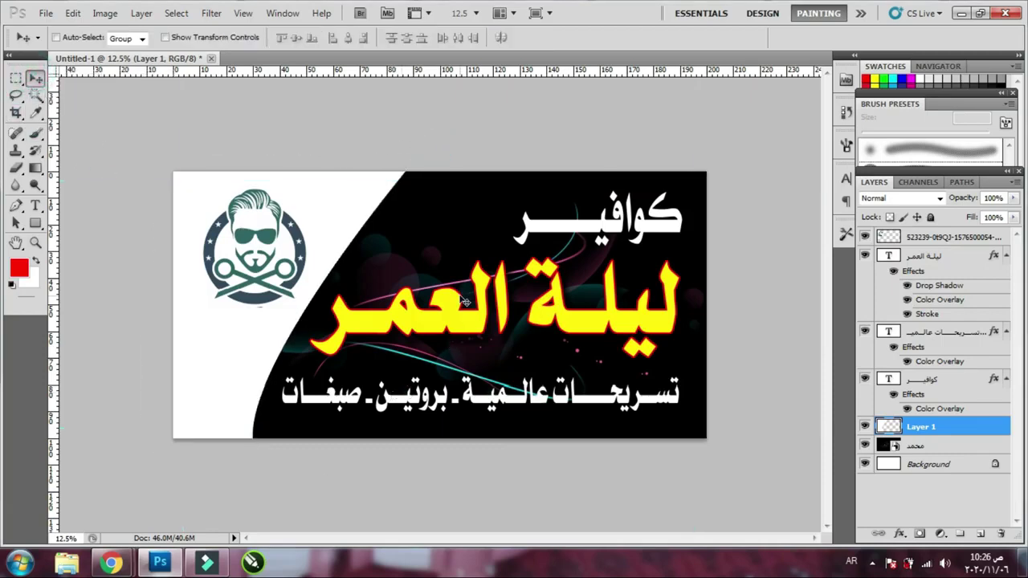
pyautogui.hotkey('ctrl', '-')
pyautogui.hotkey('ctrl', '+')
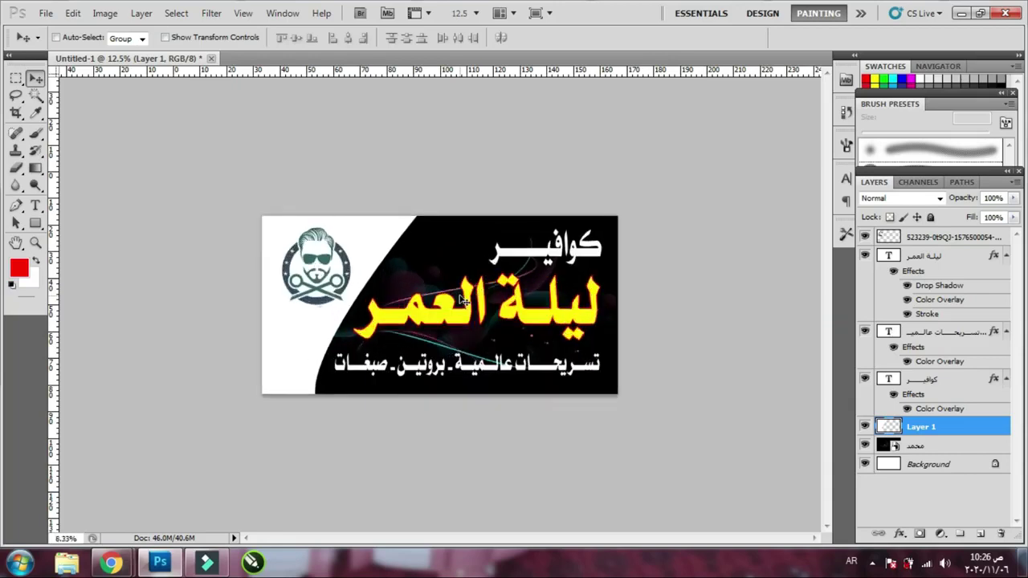
pyautogui.hotkey('ctrl', '+')
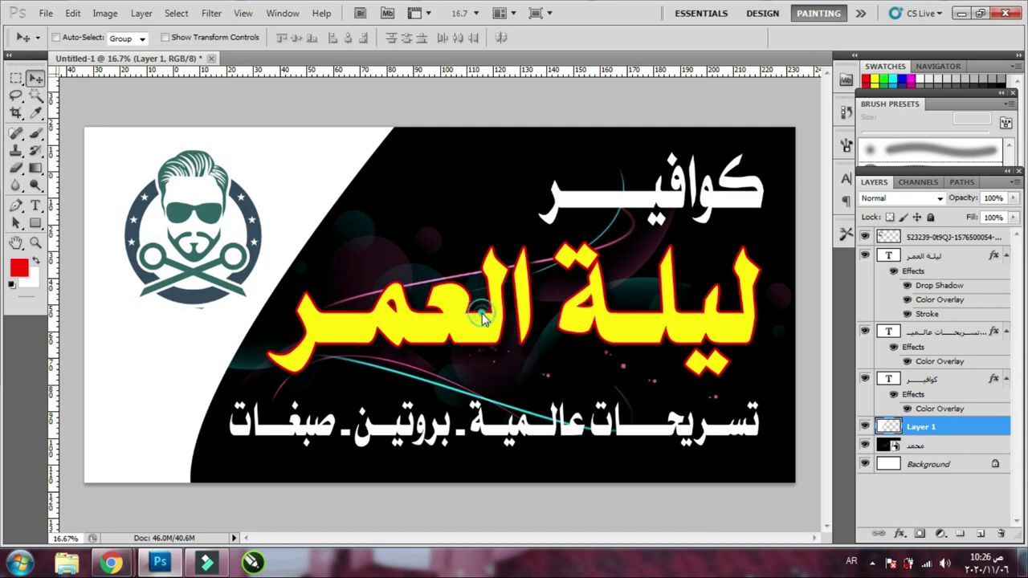
# Nudge the yellow ليلة العمر headline slightly down and to the right
pyautogui.keyDown('ctrl'); pyautogui.click(482, 317); pyautogui.keyUp('ctrl')
pyautogui.press('Down')
pyautogui.press('Down')
pyautogui.press('Down')
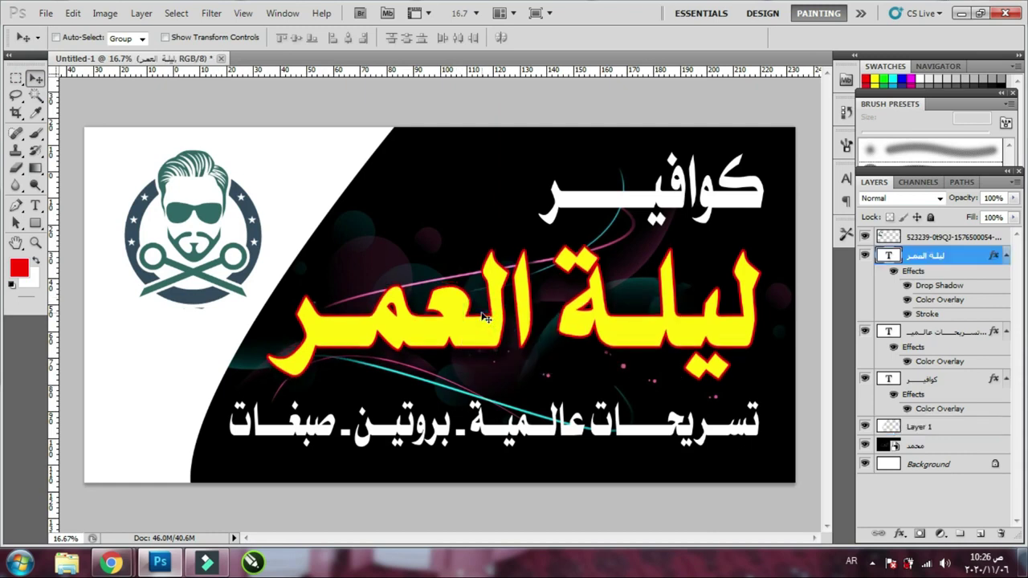
pyautogui.press('Right')
pyautogui.press('Right')
pyautogui.press('Down')
pyautogui.press('Down')
# Nudge the white services text line at the bottom of the banner slightly down
pyautogui.rightClick(575, 424)
pyautogui.click(571, 434)
pyautogui.press('Down')
pyautogui.press('Down')
pyautogui.press('Down')
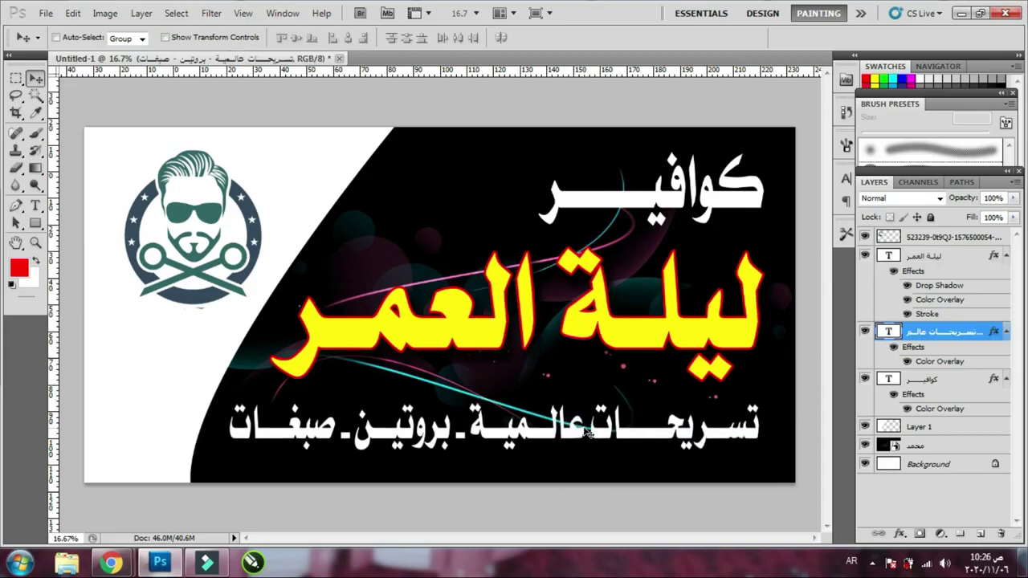
# Try a rectangular marquee selection around the bottom services line
pyautogui.click(15, 95)
pyautogui.click(15, 78)
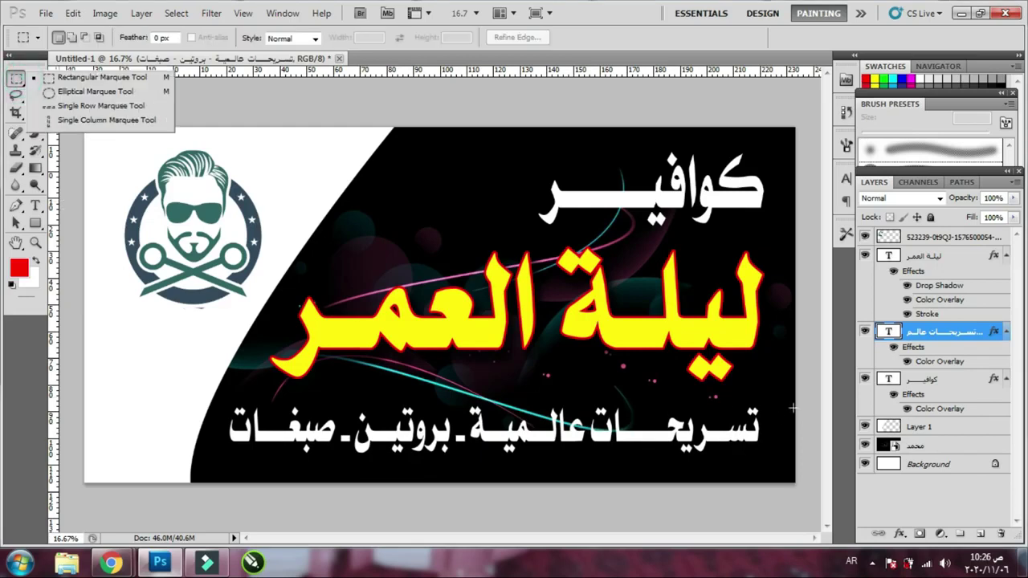
pyautogui.moveTo(804, 396); pyautogui.dragTo(749, 415)
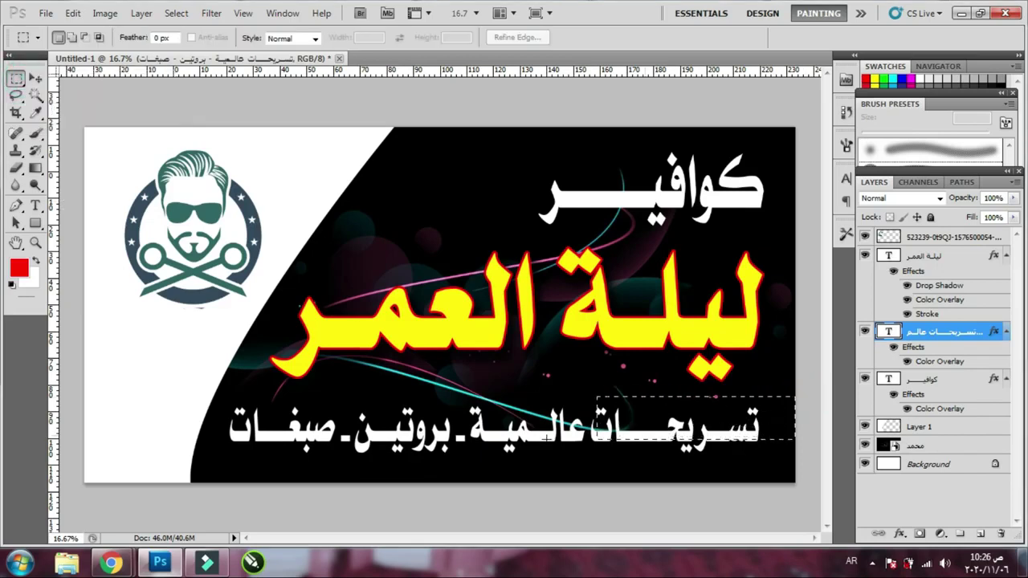
pyautogui.moveTo(375, 440); pyautogui.dragTo(181, 459)
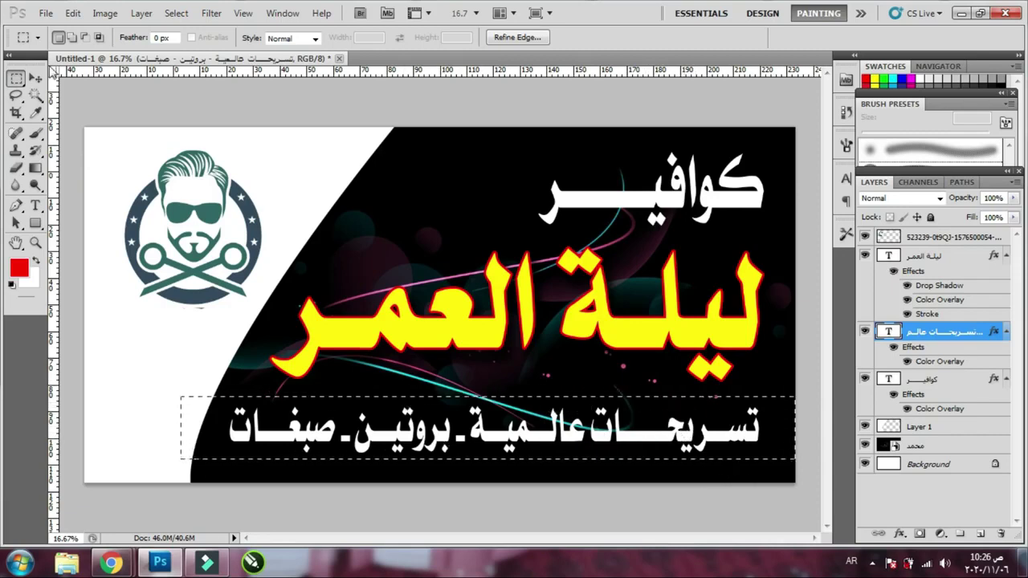
# Marquee-select a band around the services line from the banner's right edge into the white area, and add a new layer above that text
pyautogui.rightClick(16, 78)
pyautogui.click(72, 77)
pyautogui.moveTo(255, 432); pyautogui.dragTo(817, 395)
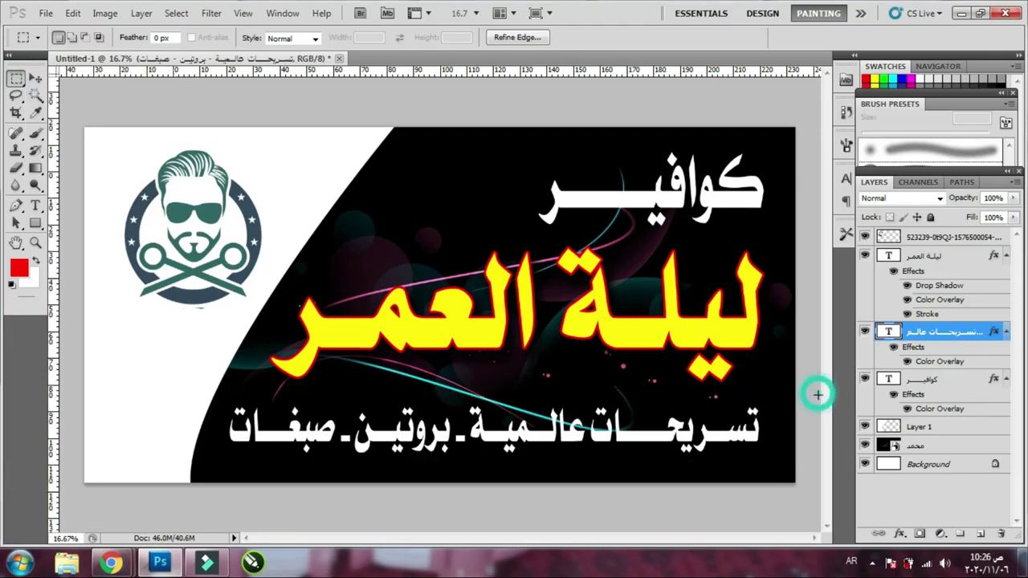
pyautogui.moveTo(198, 456); pyautogui.dragTo(167, 464)
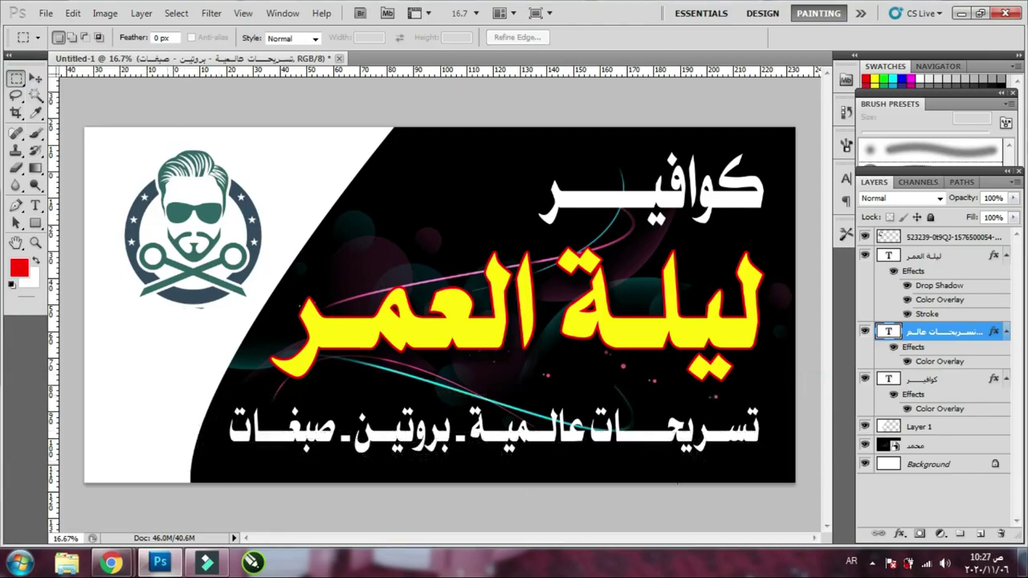
pyautogui.click(982, 535)
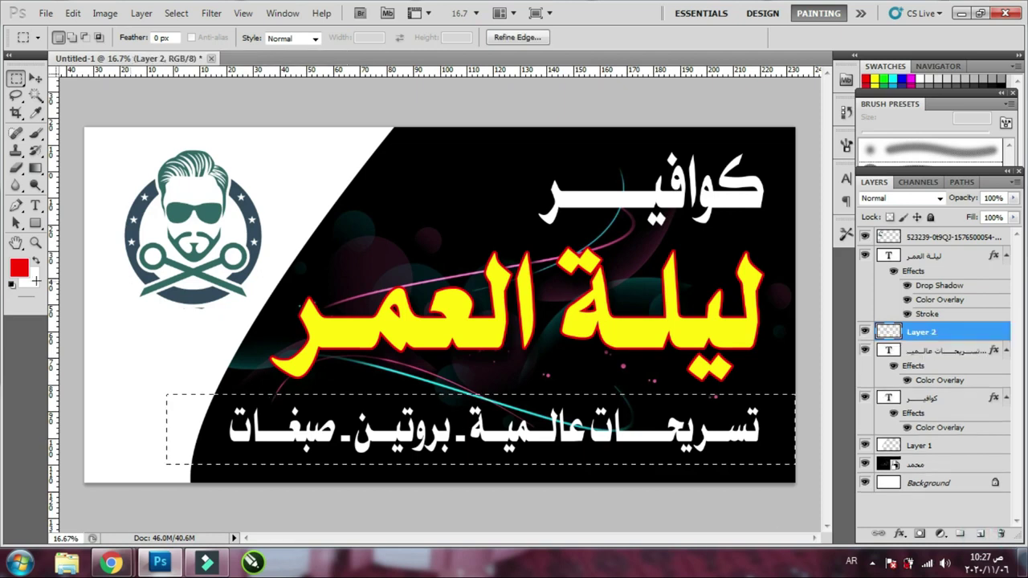
# Set the background colour to pure red, ff0000
pyautogui.click(32, 281)
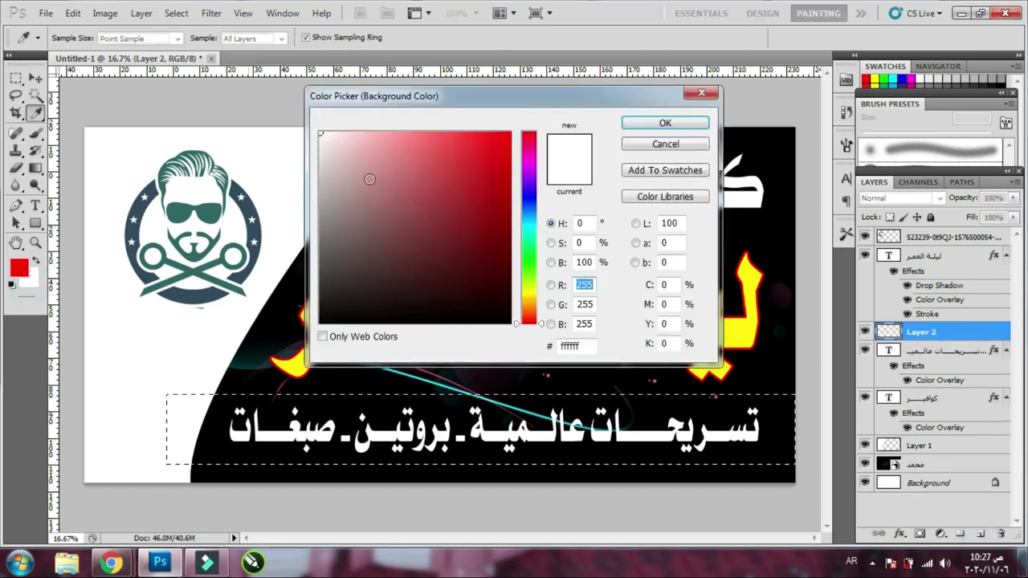
pyautogui.moveTo(459, 218); pyautogui.dragTo(580, 96)
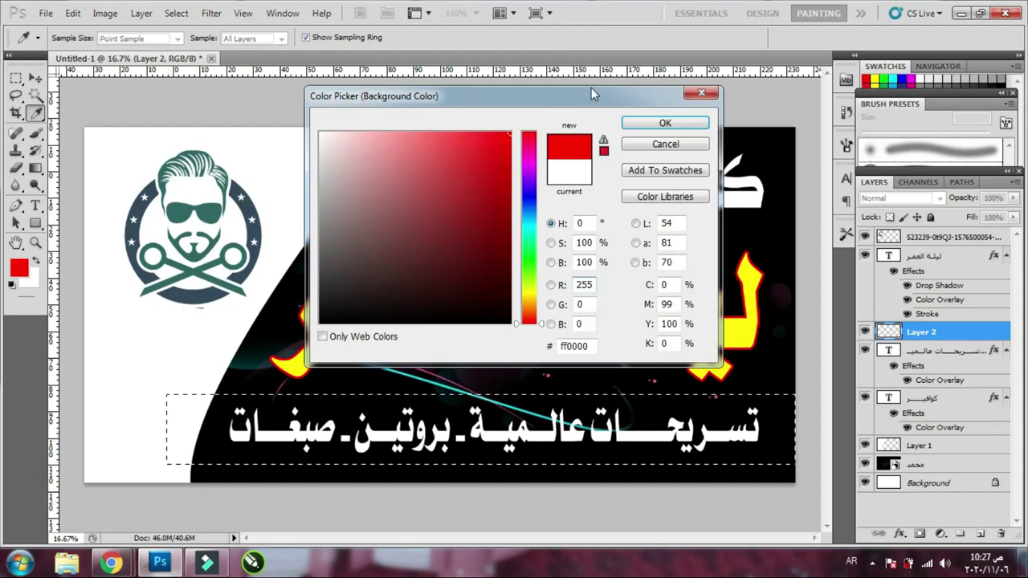
pyautogui.press('Return')
pyautogui.press('m')
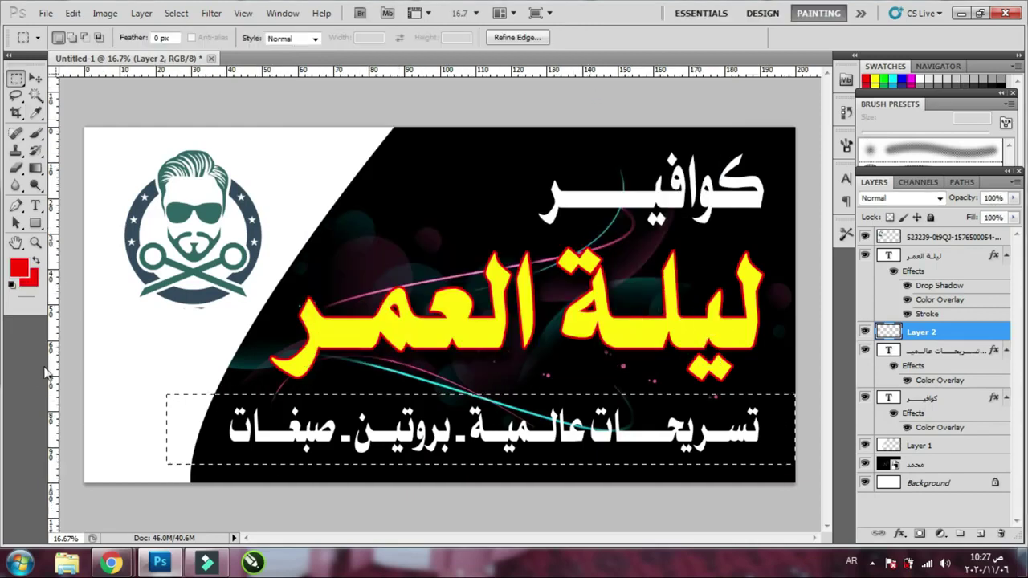
# Set the background colour to a dark plum, using the banner's swirl artwork as the starting hue
pyautogui.click(32, 281)
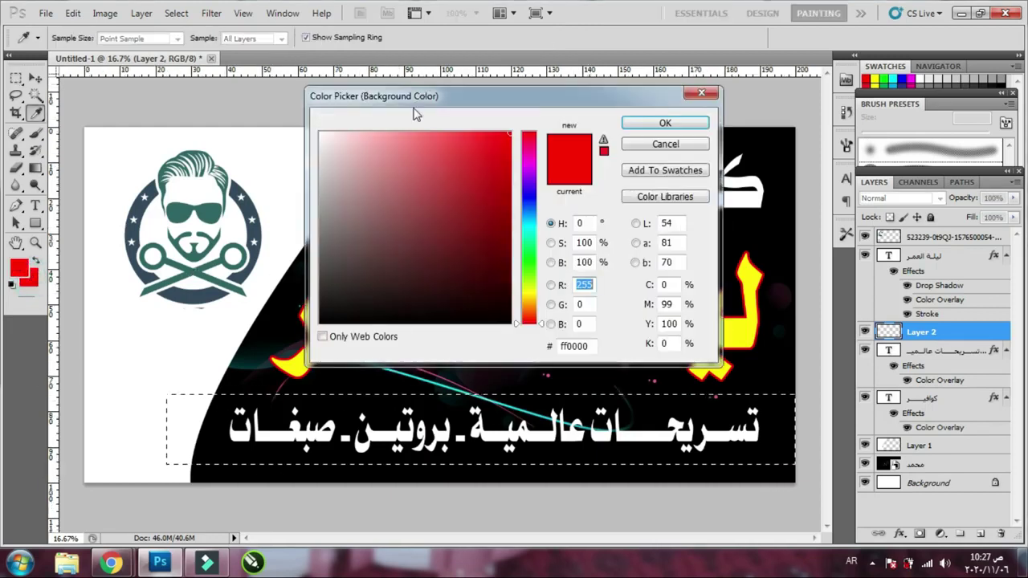
pyautogui.moveTo(459, 98); pyautogui.dragTo(724, 98)
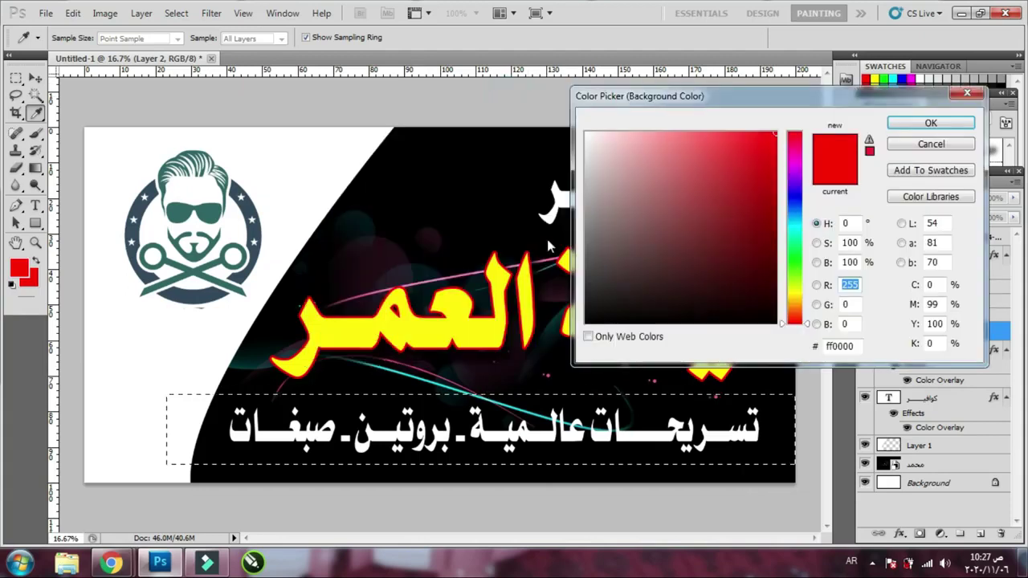
pyautogui.click(397, 252)
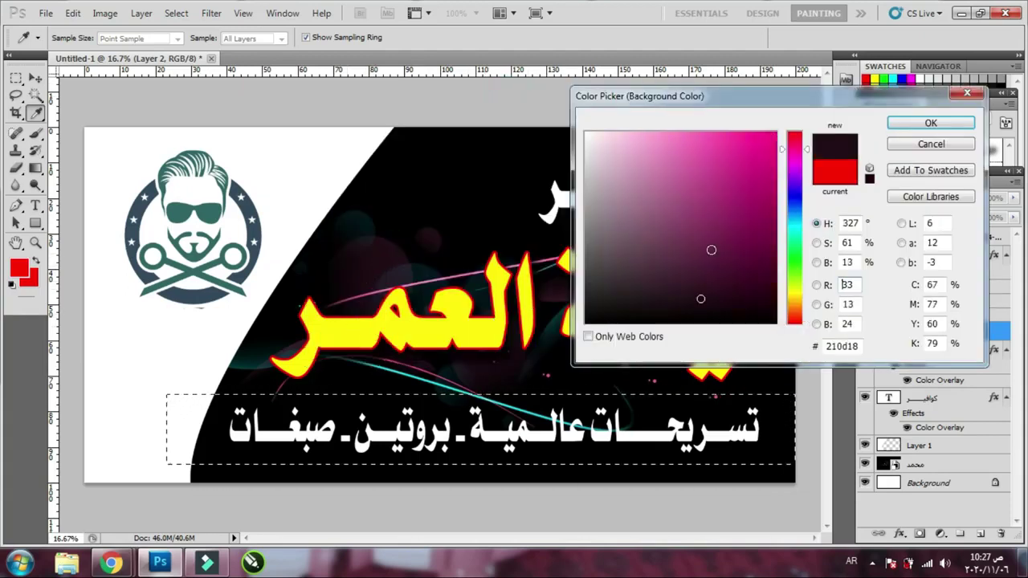
pyautogui.click(761, 270)
pyautogui.press('Return')
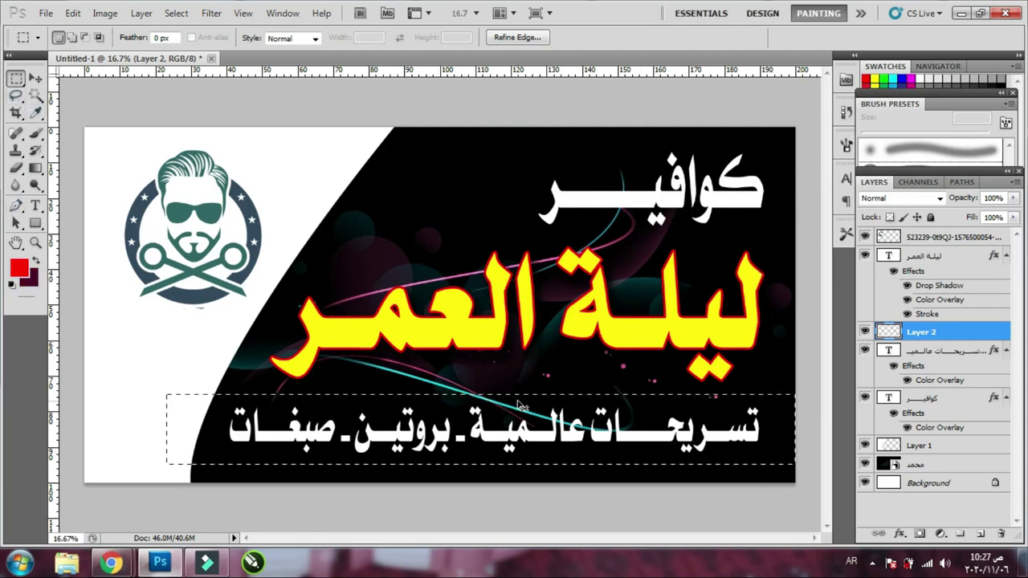
# Fill the selected band on Layer 2 with the background colour, deselect it, and move the layer below the services text
pyautogui.hotkey('ctrl', 'BackSpace')
pyautogui.hotkey('ctrl', 'd')
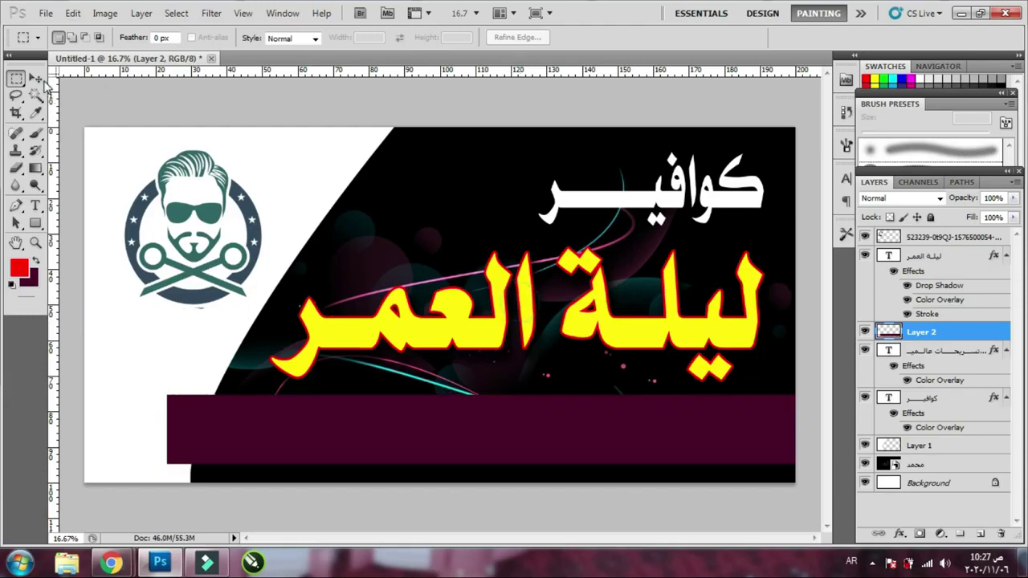
pyautogui.click(35, 78)
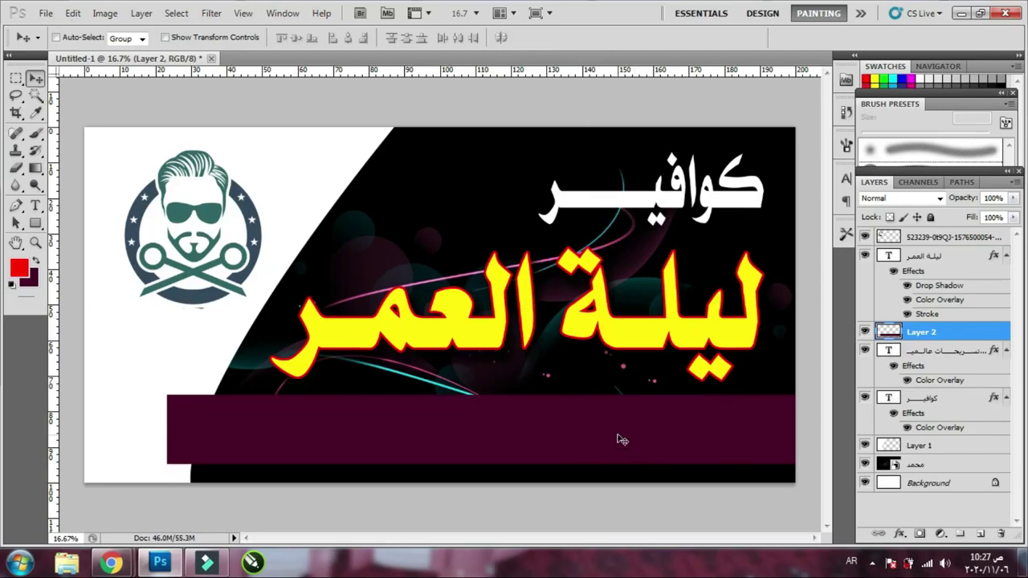
pyautogui.hotkey('ctrl', '[')
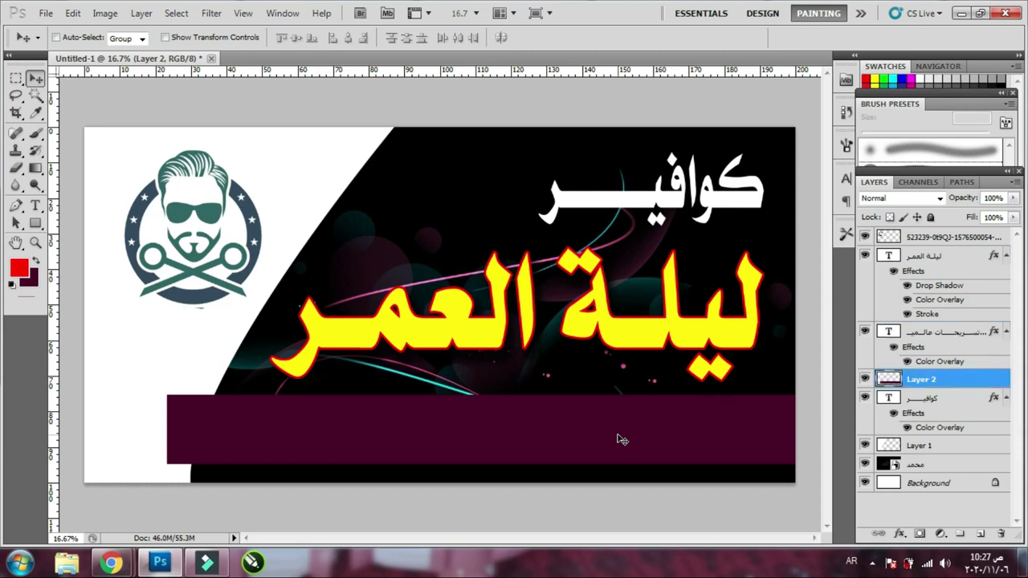
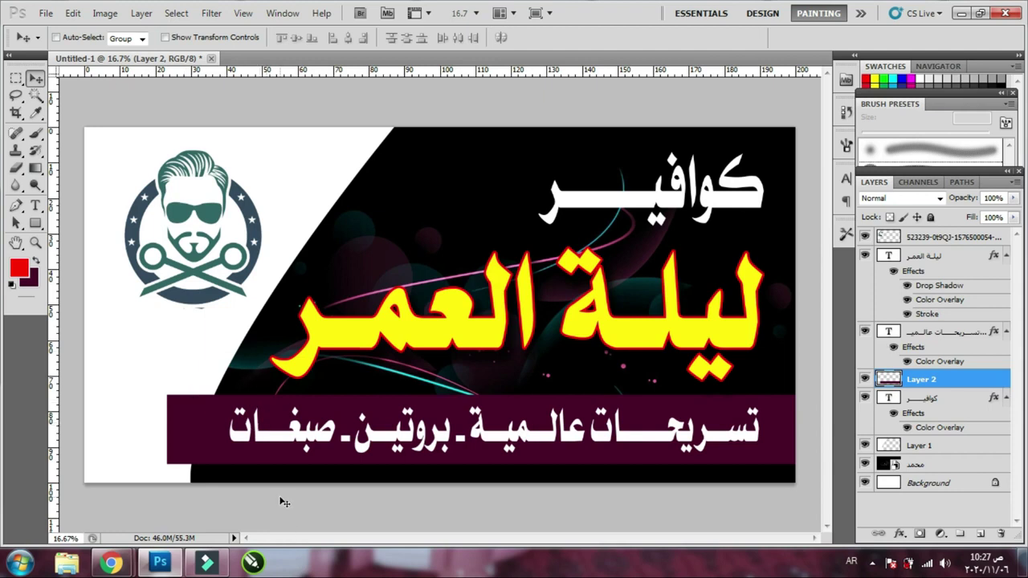
# Scale the white services text line down proportionally to about 90%, keeping its upper-right corner fixed
pyautogui.rightClick(371, 444)
pyautogui.click(394, 448)
pyautogui.hotkey('ctrl', 't')
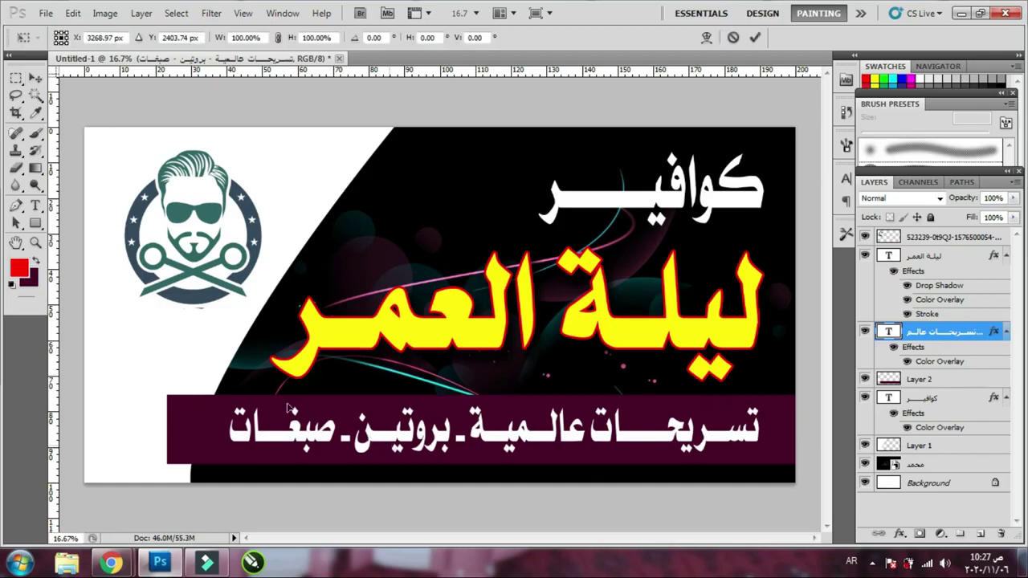
pyautogui.moveTo(231, 466); pyautogui.dragTo(283, 456)
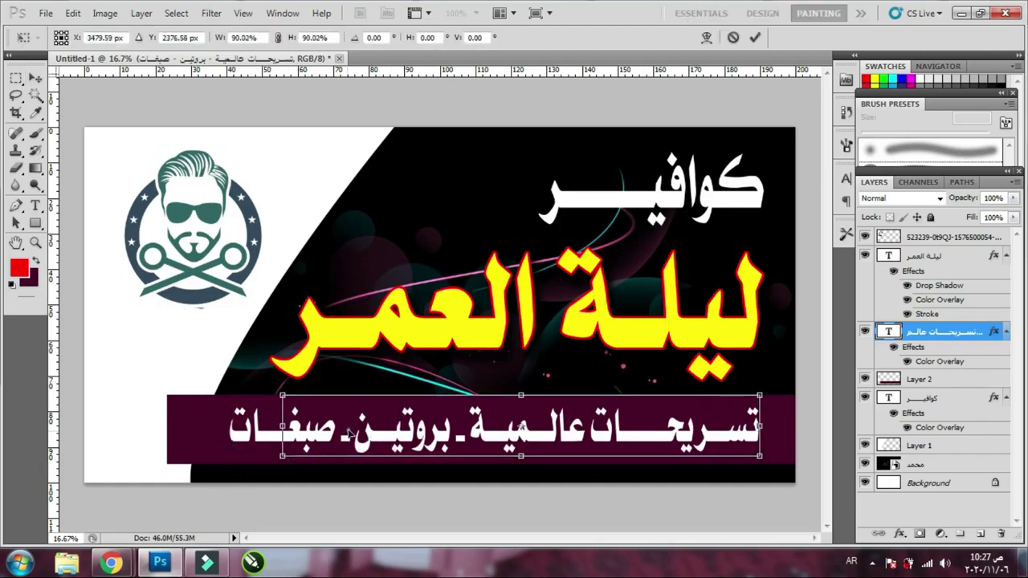
pyautogui.press('Return')
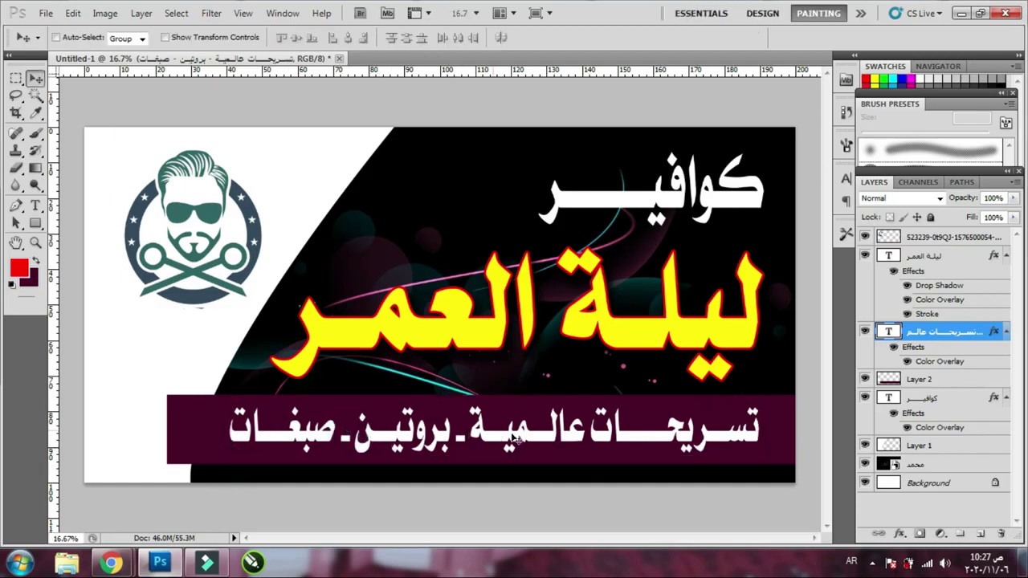
# Shift the services text line slightly to the right within the plum band
pyautogui.hotkey('ctrl', 'z')
pyautogui.hotkey('ctrl', 'z')
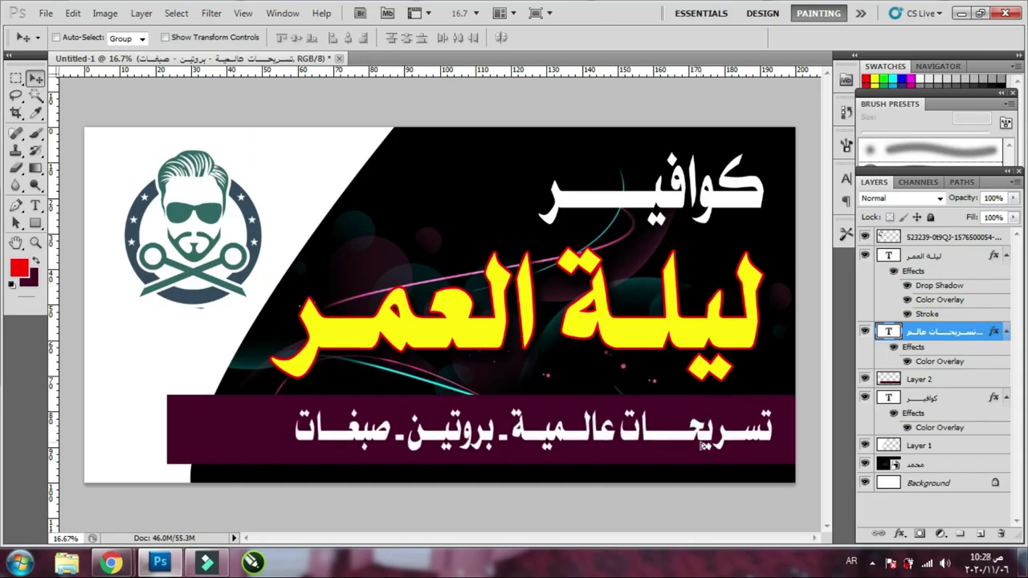
pyautogui.hotkey('ctrl', 'z')
pyautogui.hotkey('ctrl', 'z')
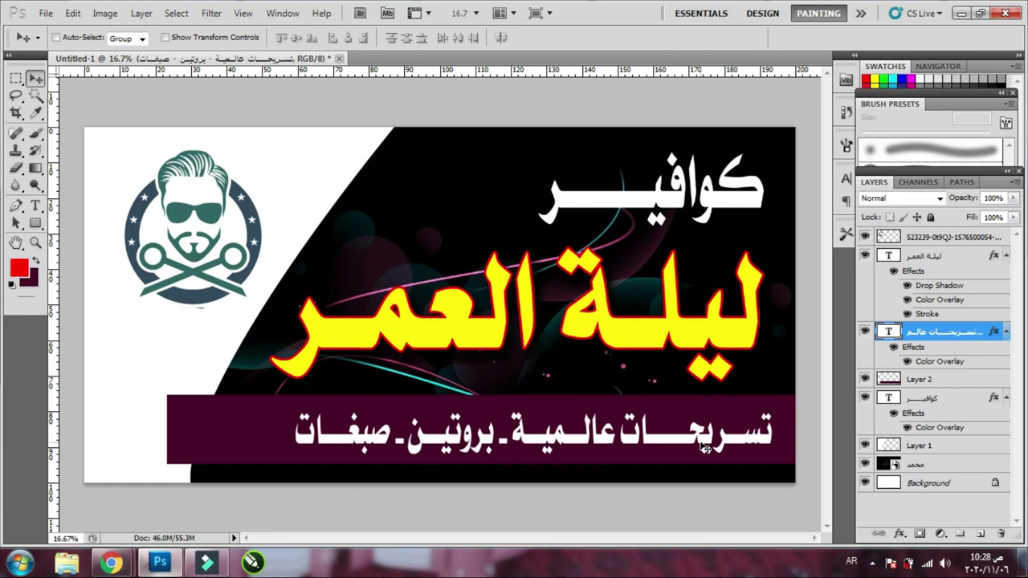
pyautogui.hotkey('ctrl', 'z')
pyautogui.hotkey('ctrl', 'z')
pyautogui.hotkey('ctrl', 'z')
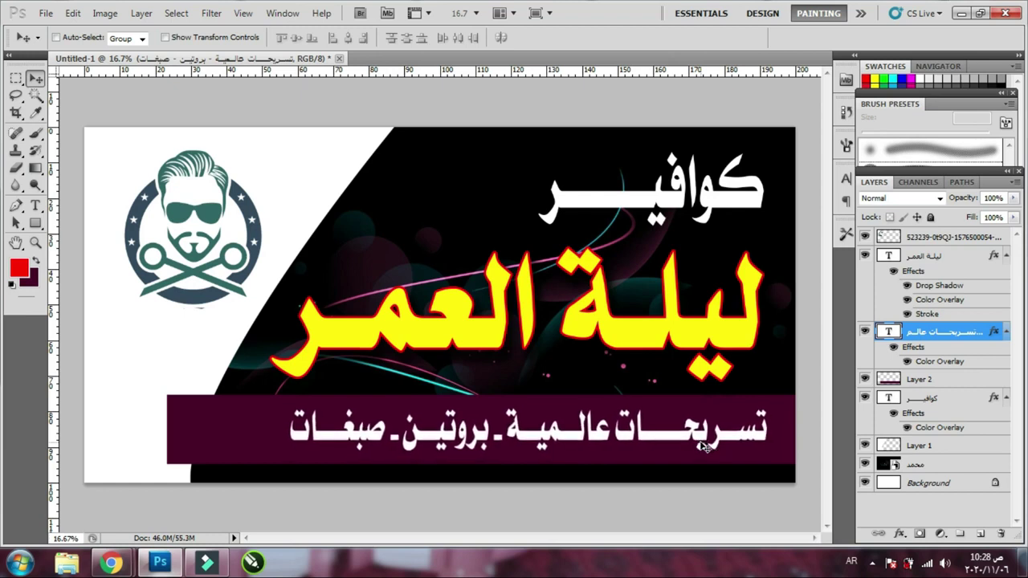
# Select the plum band's layer, Layer 2, and marquee-select a rectangle covering the band's left end
pyautogui.rightClick(212, 427)
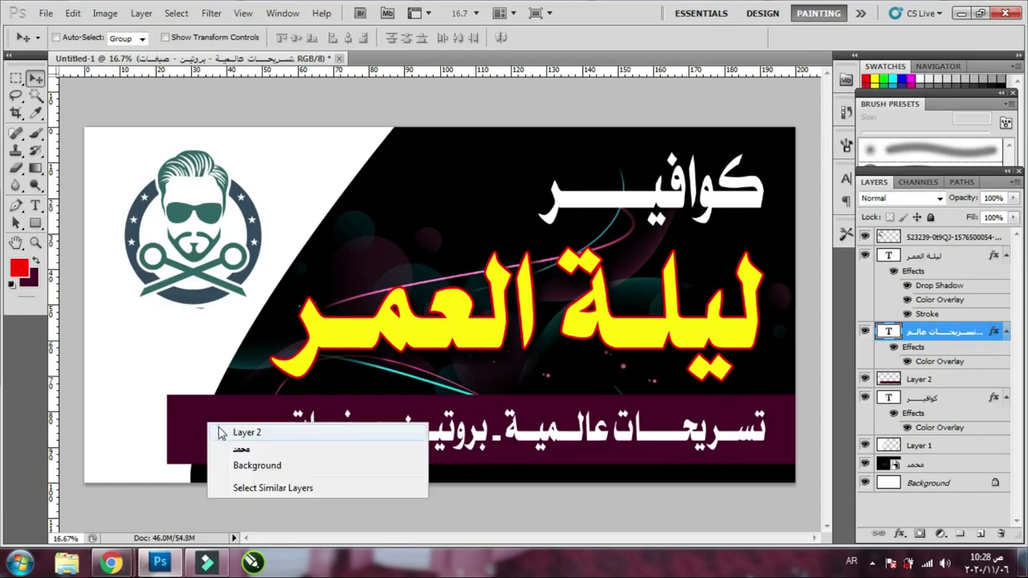
pyautogui.click(221, 432)
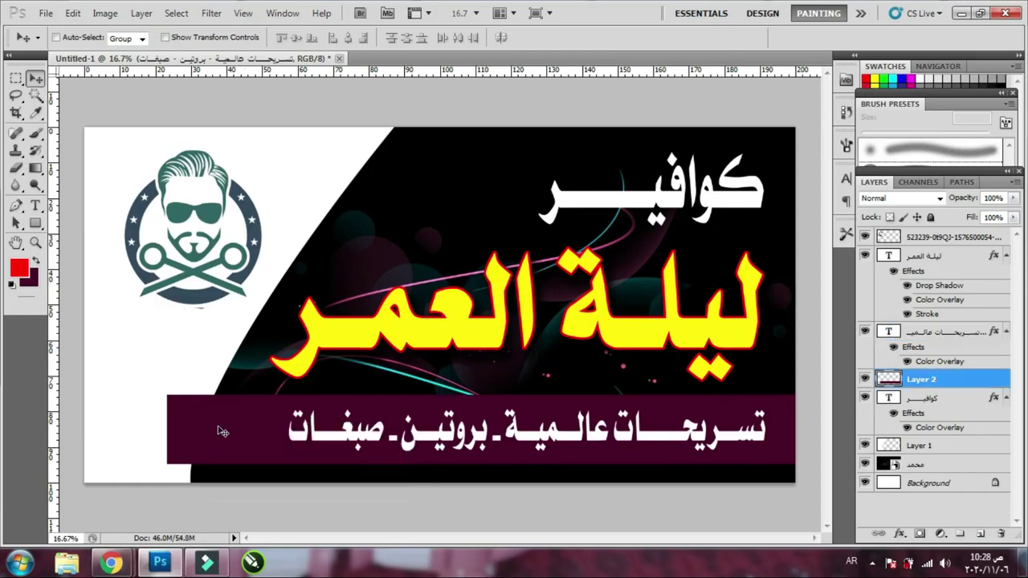
pyautogui.click(20, 80)
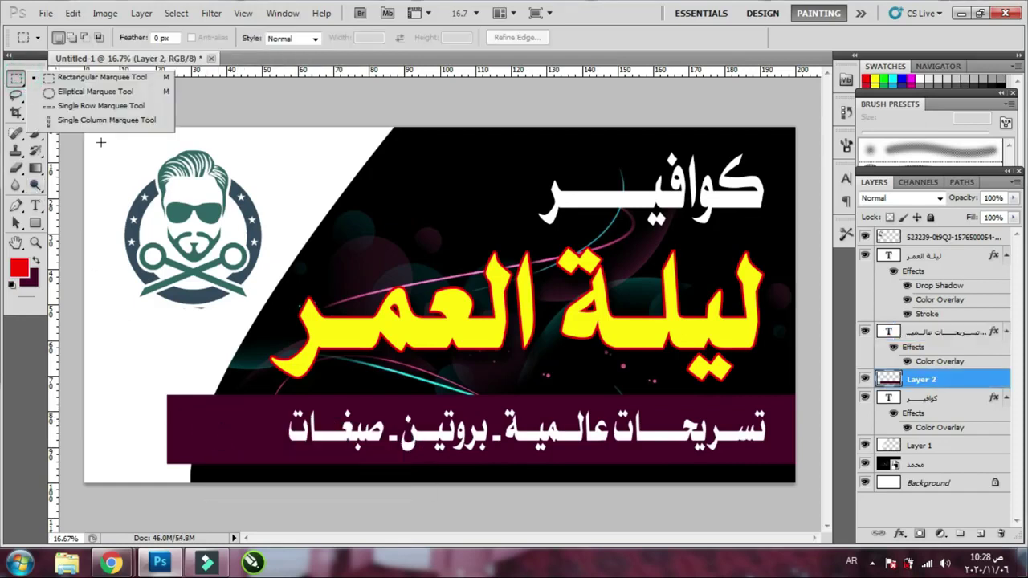
pyautogui.click(69, 78)
pyautogui.moveTo(97, 319); pyautogui.dragTo(224, 521)
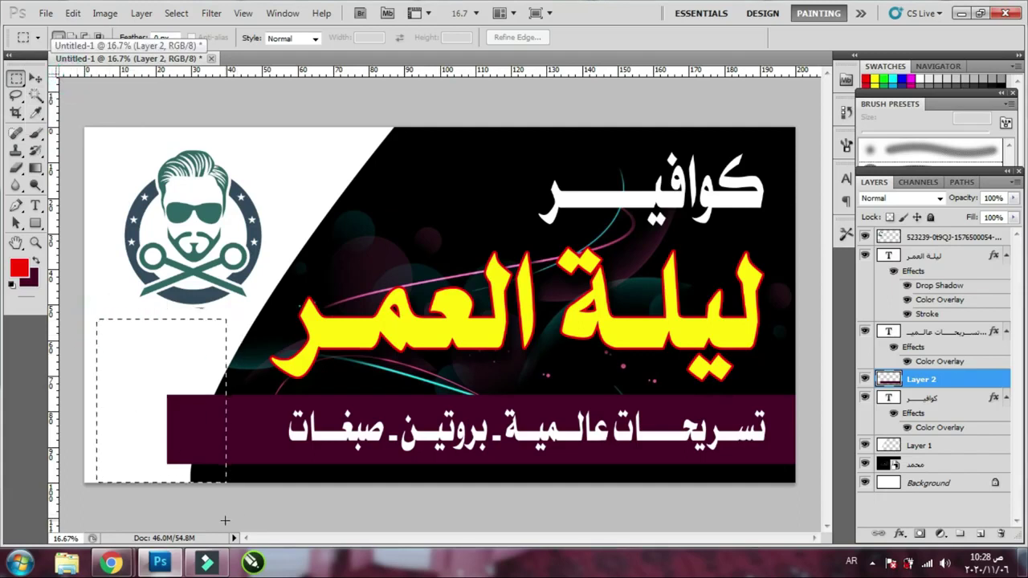
# Feather the selection by 150 pixels, erase the band's left end inside it for a soft fade, and deselect
pyautogui.rightClick(345, 281)
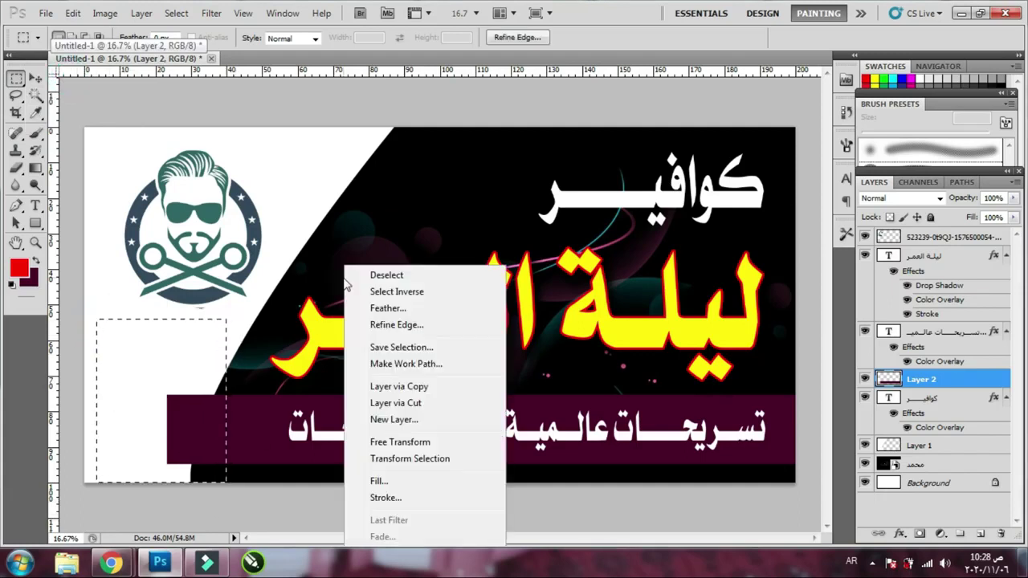
pyautogui.rightClick(265, 279)
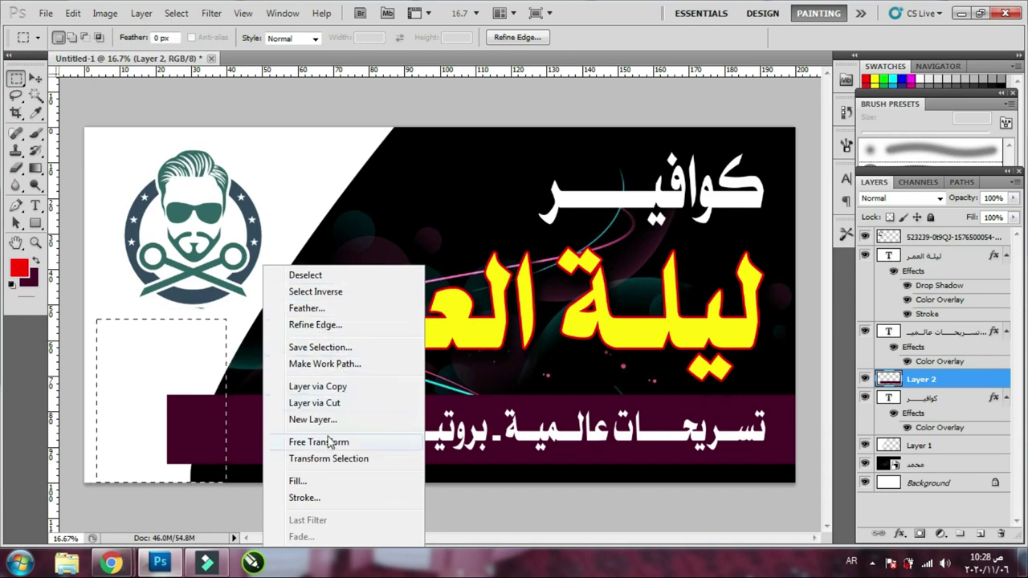
pyautogui.click(336, 310)
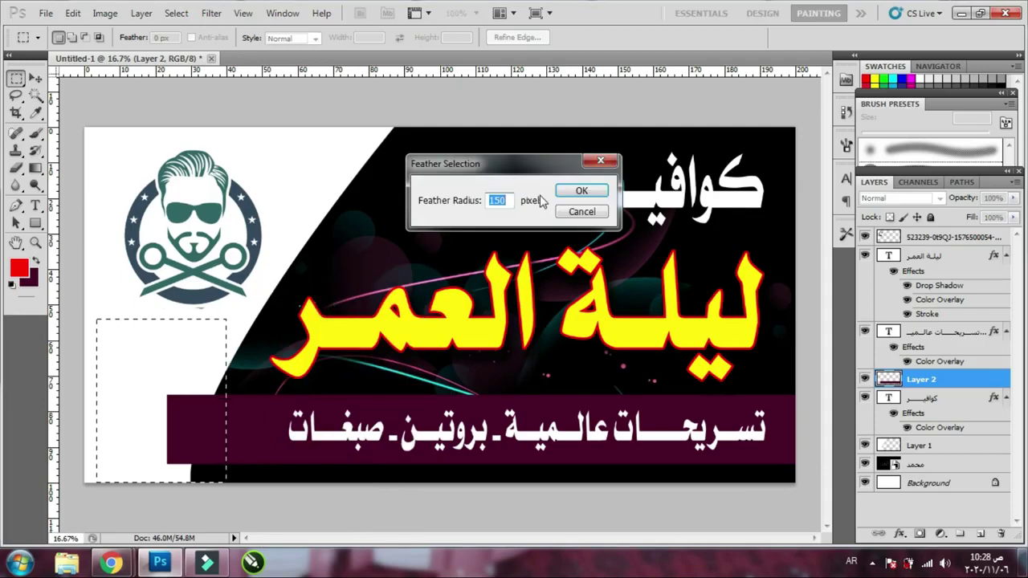
pyautogui.doubleClick(504, 200)
pyautogui.write('15')
pyautogui.press('Return')
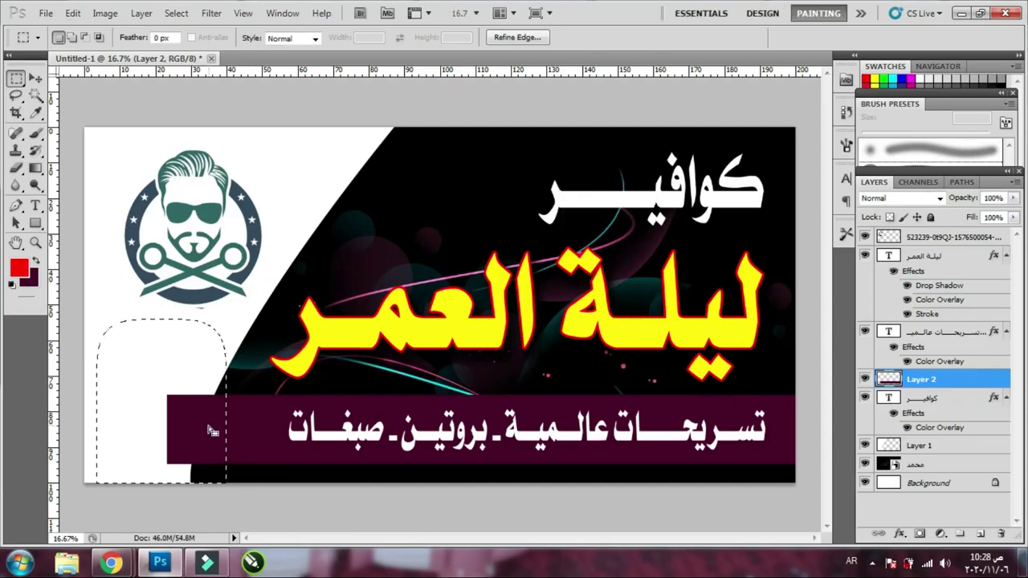
pyautogui.press('Delete')
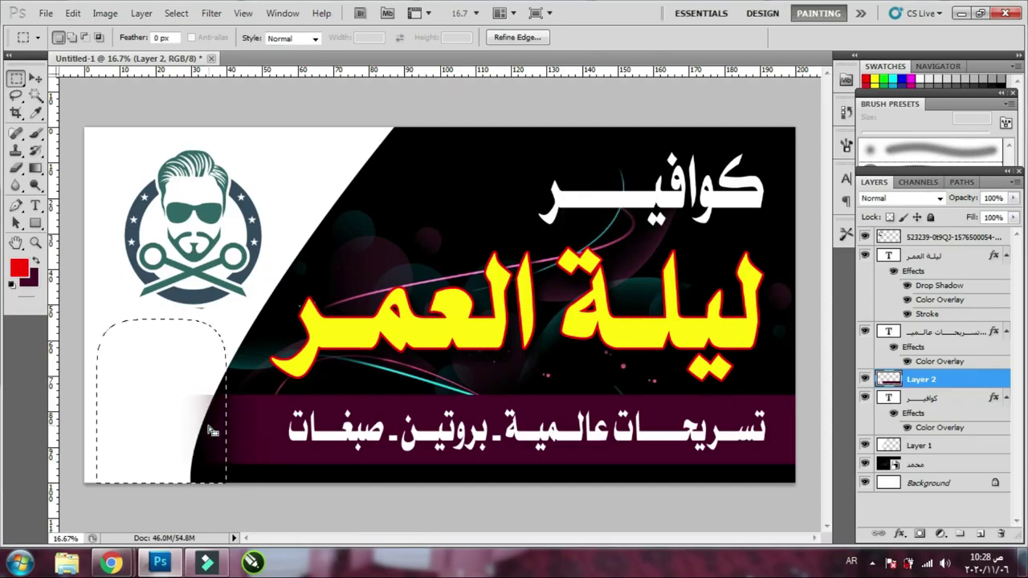
pyautogui.hotkey('ctrl', 'd')
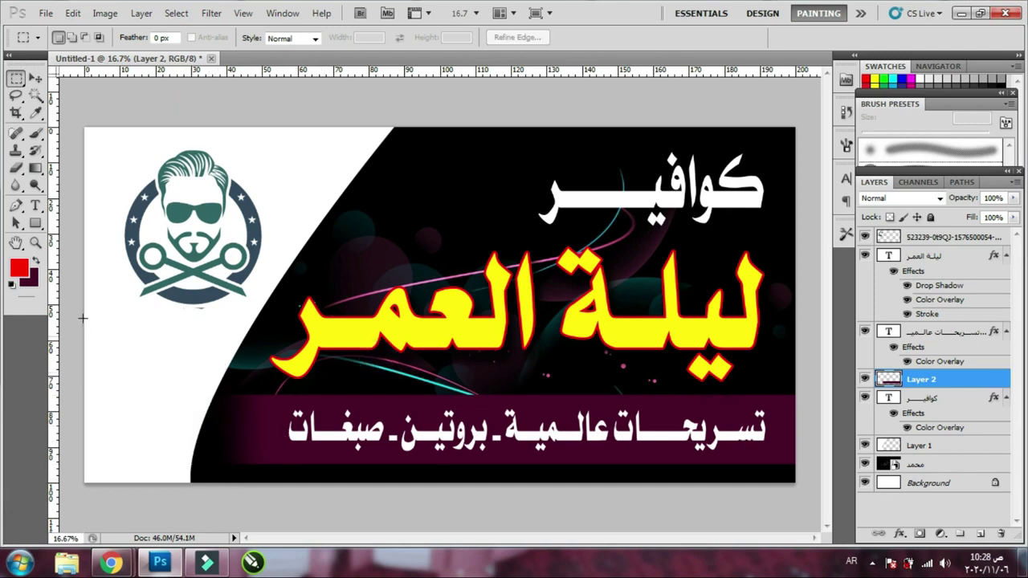
# Stretch the faded plum band leftwards until it reaches the banner's left edge
pyautogui.click(36, 78)
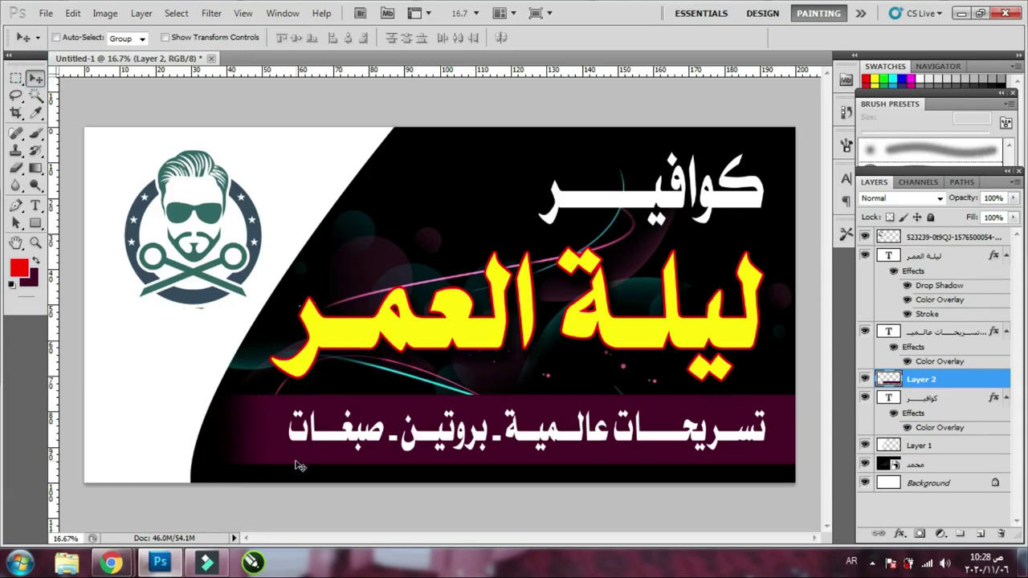
pyautogui.hotkey('ctrl', 't')
pyautogui.moveTo(201, 430); pyautogui.dragTo(83, 440)
pyautogui.press('Return')
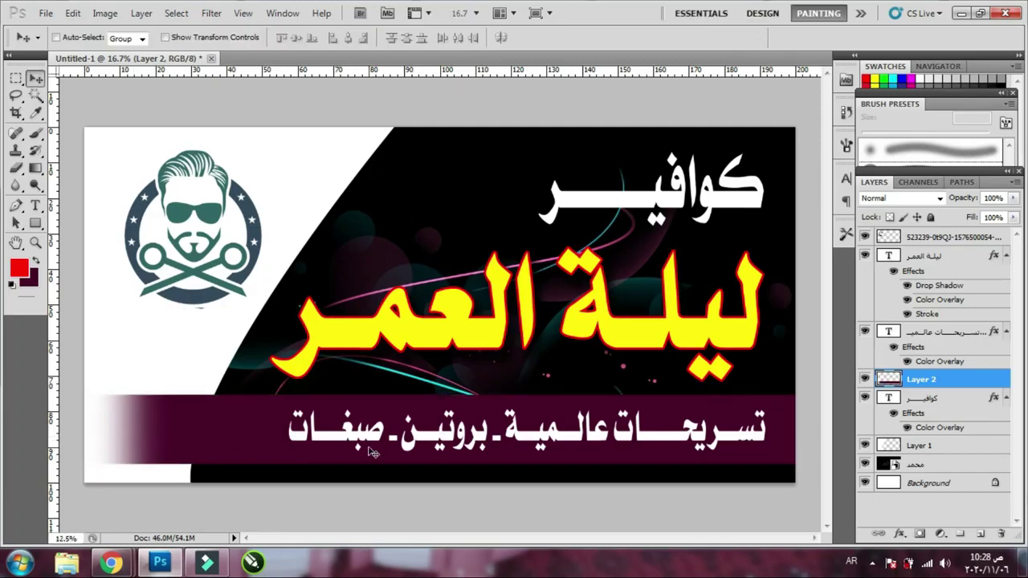
pyautogui.click(372, 452)
pyautogui.hotkey('ctrl', '+')
pyautogui.hotkey('ctrl', '-')
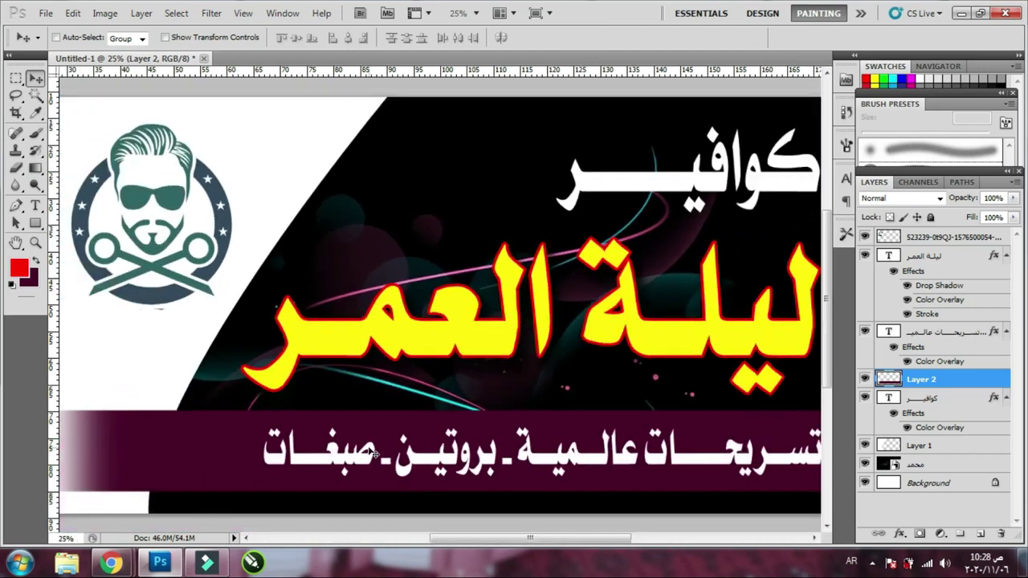
pyautogui.hotkey('ctrl', '+')
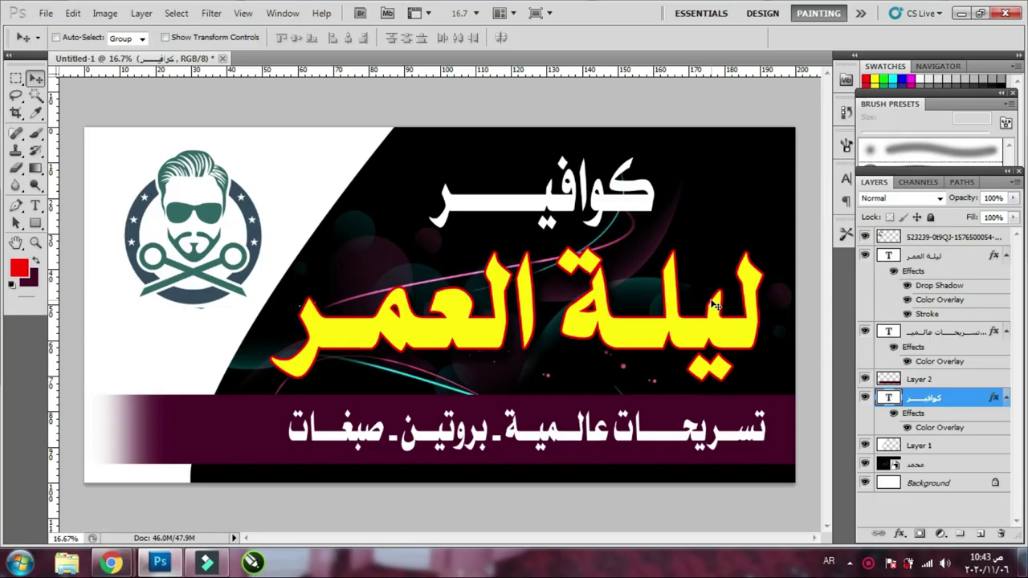
# Select the layer holding the dark background artwork from a spot beside the white top heading
pyautogui.rightClick(682, 192)
pyautogui.click(735, 207)
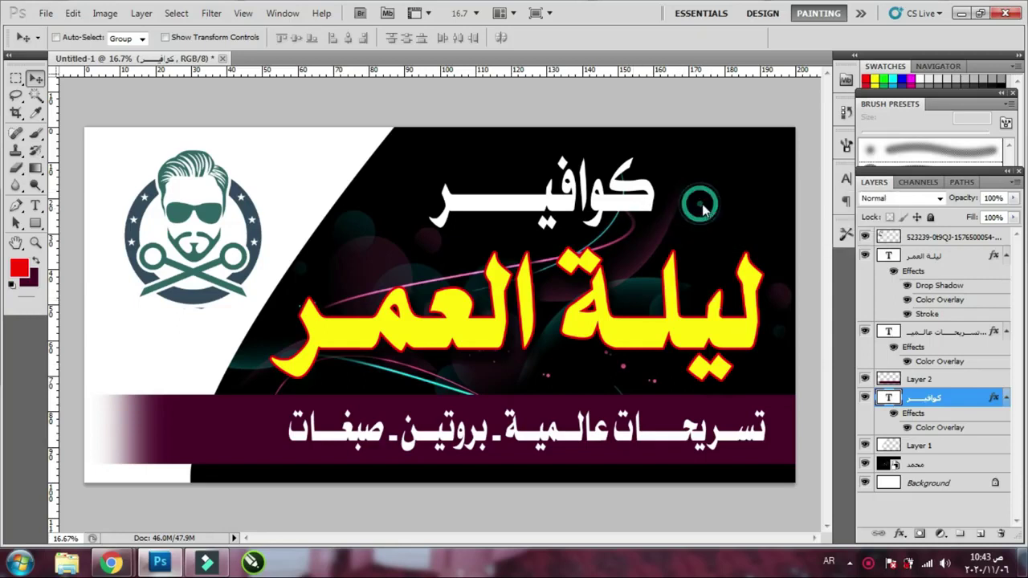
pyautogui.click(754, 219)
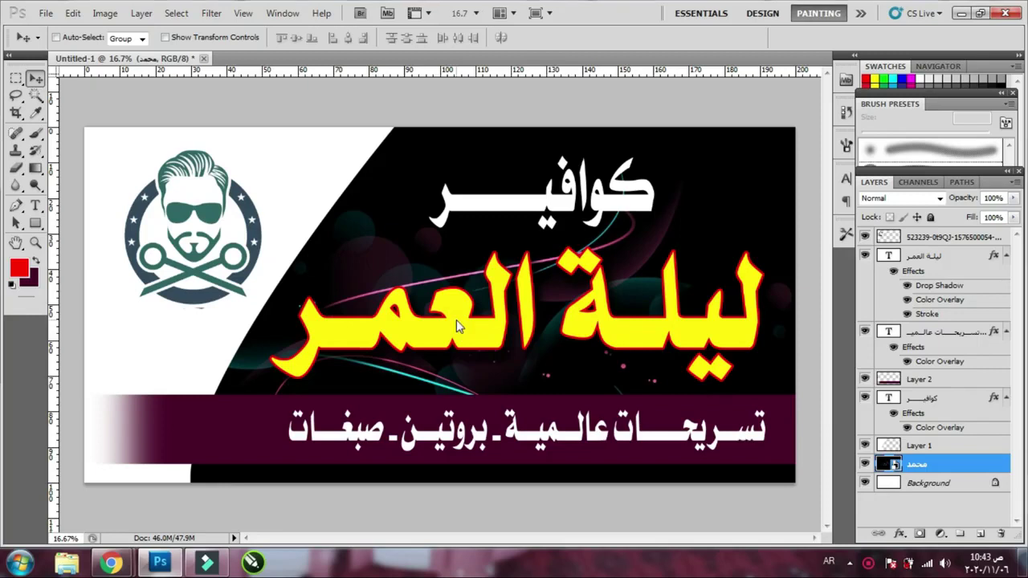
# Start saving the banner to the Desktop and name the file "200 100 بنر"
pyautogui.hotkey('ctrl', 's')
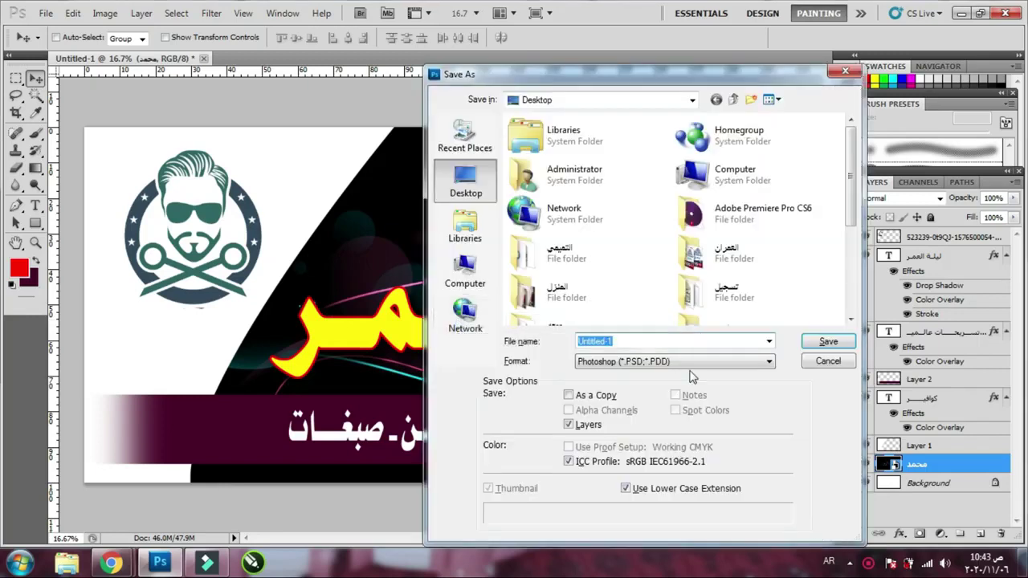
pyautogui.click(681, 342)
pyautogui.moveTo(681, 342); pyautogui.dragTo(554, 345)
pyautogui.write('200 ')
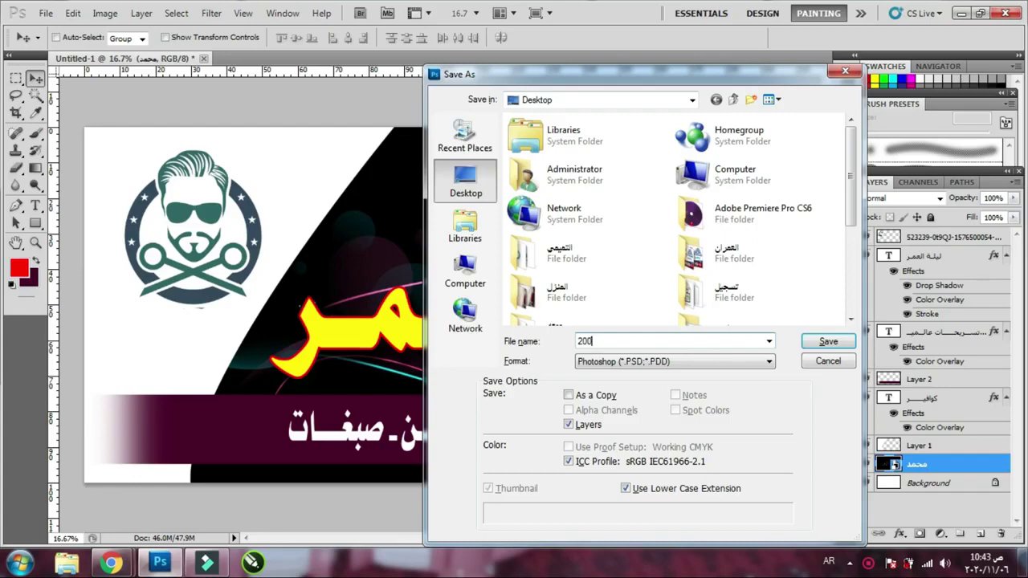
pyautogui.write('100 ب')
pyautogui.write('نا')
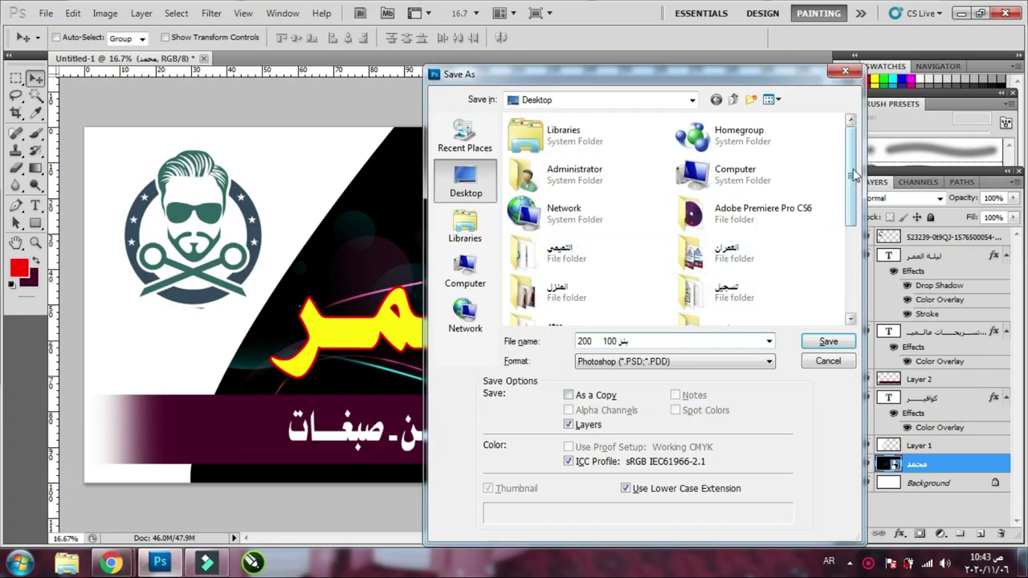
pyautogui.scroll(-4, 854, 174)
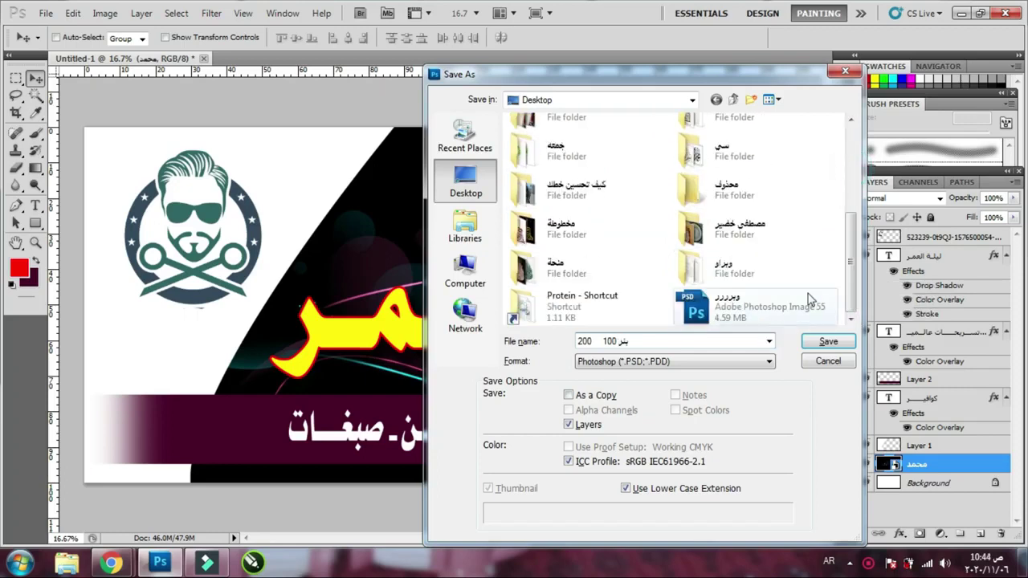
pyautogui.scroll(5, 844, 252)
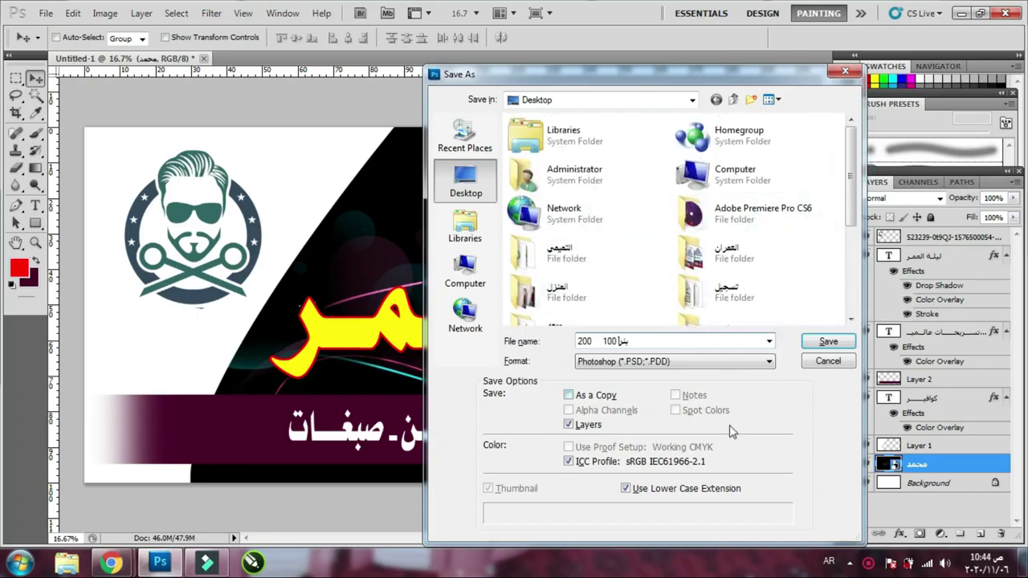
# Save the layered banner in TIFF format with LZW image compression and RLE layer compression
pyautogui.click(650, 365)
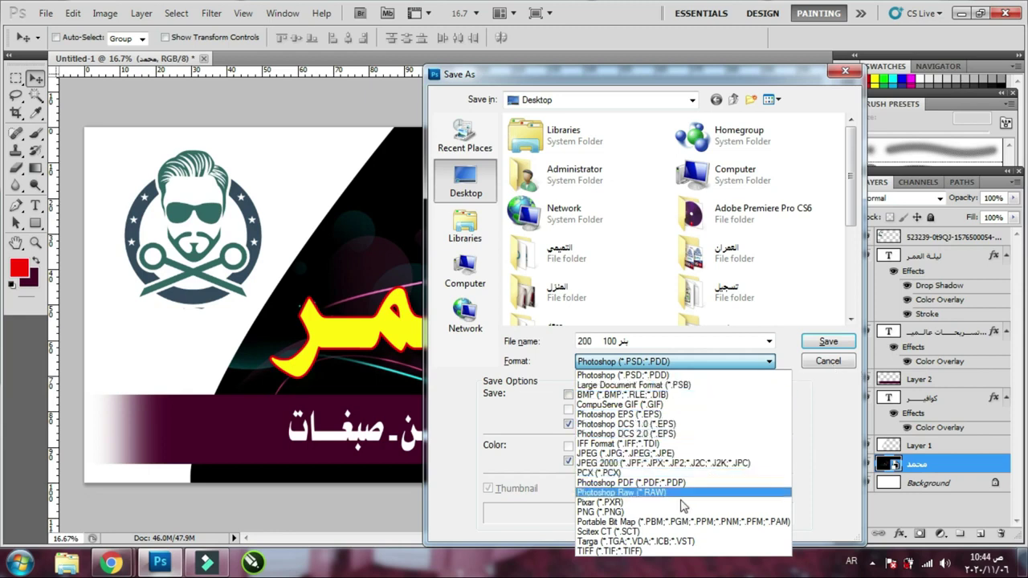
pyautogui.click(607, 552)
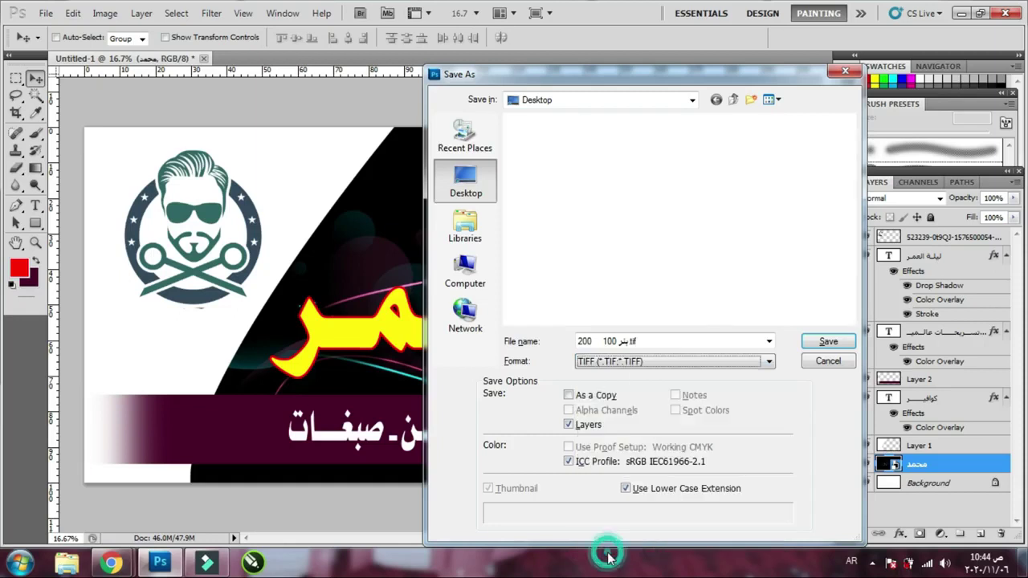
pyautogui.click(832, 345)
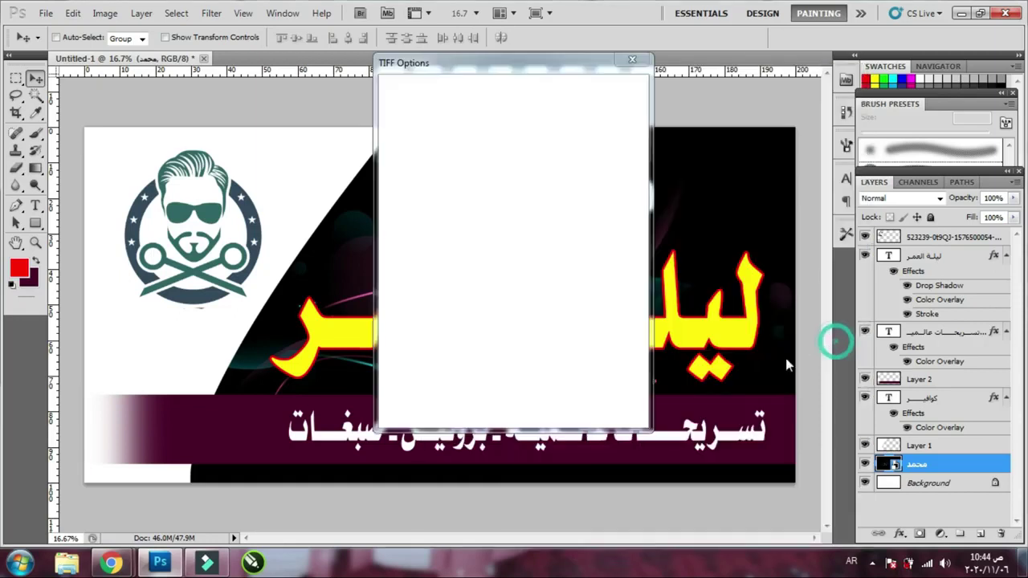
pyautogui.click(398, 118)
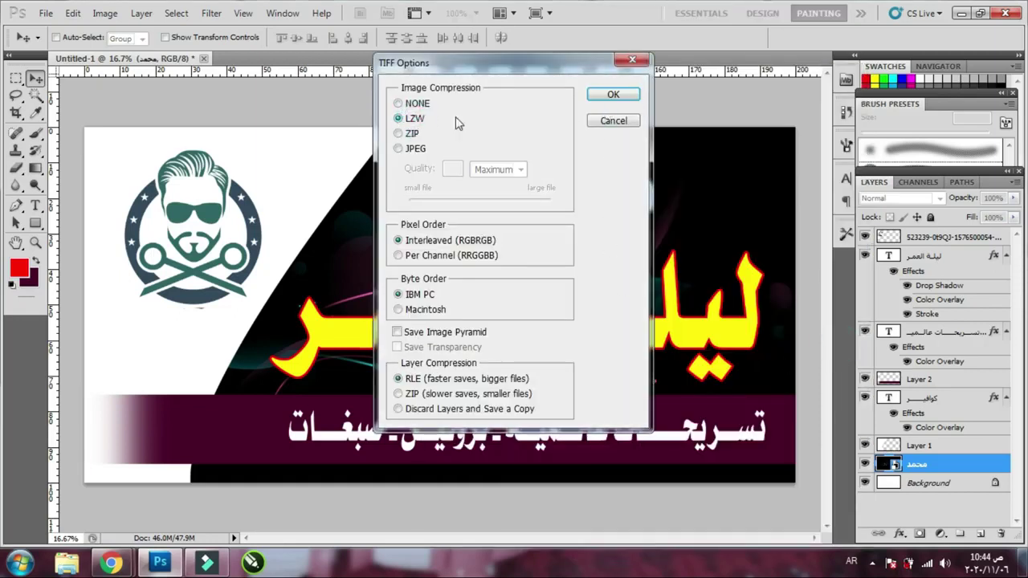
pyautogui.click(612, 94)
pyautogui.click(457, 221)
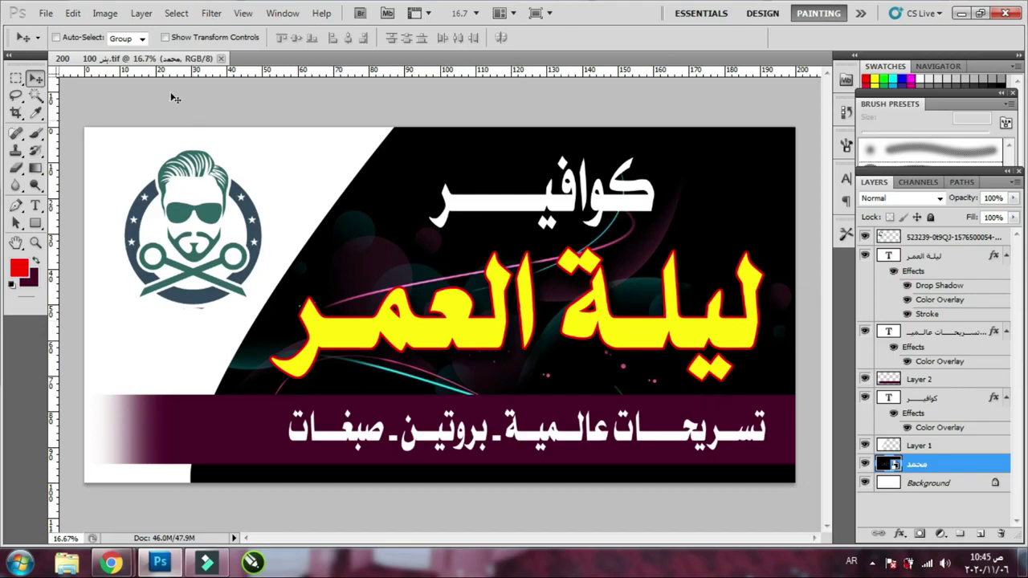
pyautogui.click(105, 13)
pyautogui.moveTo(117, 30)
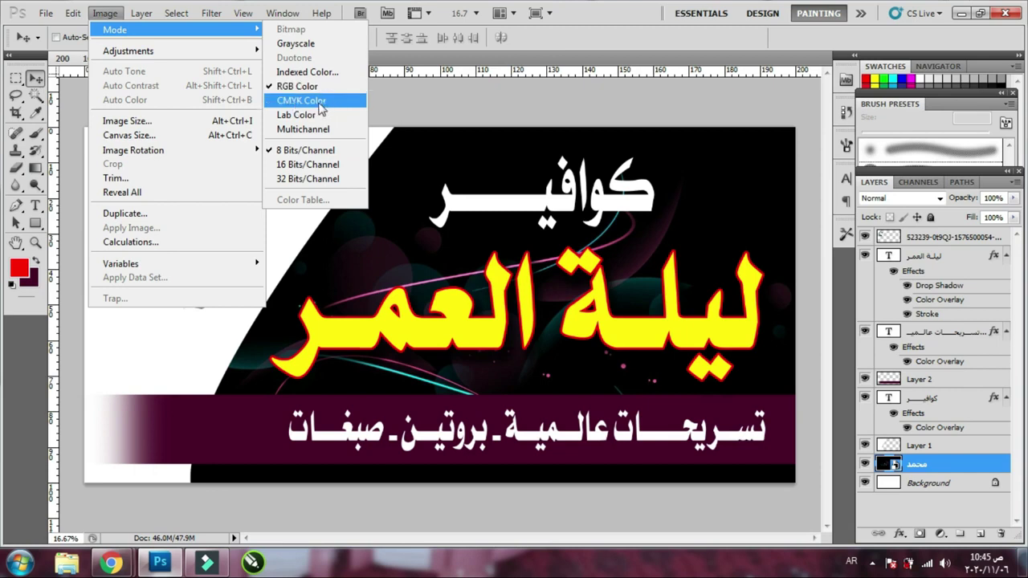
pyautogui.click(596, 194)
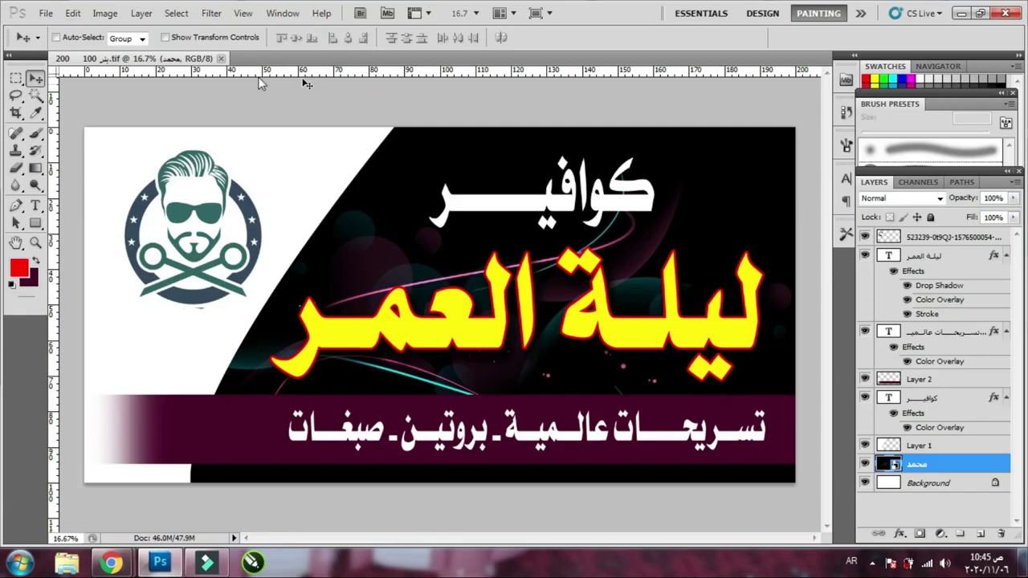
pyautogui.click(45, 13)
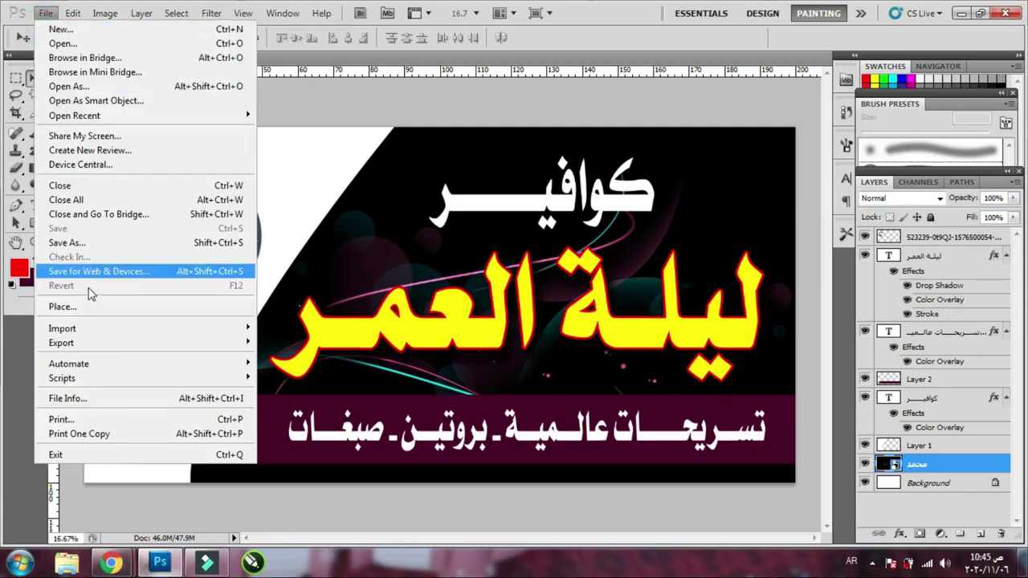
pyautogui.click(560, 272)
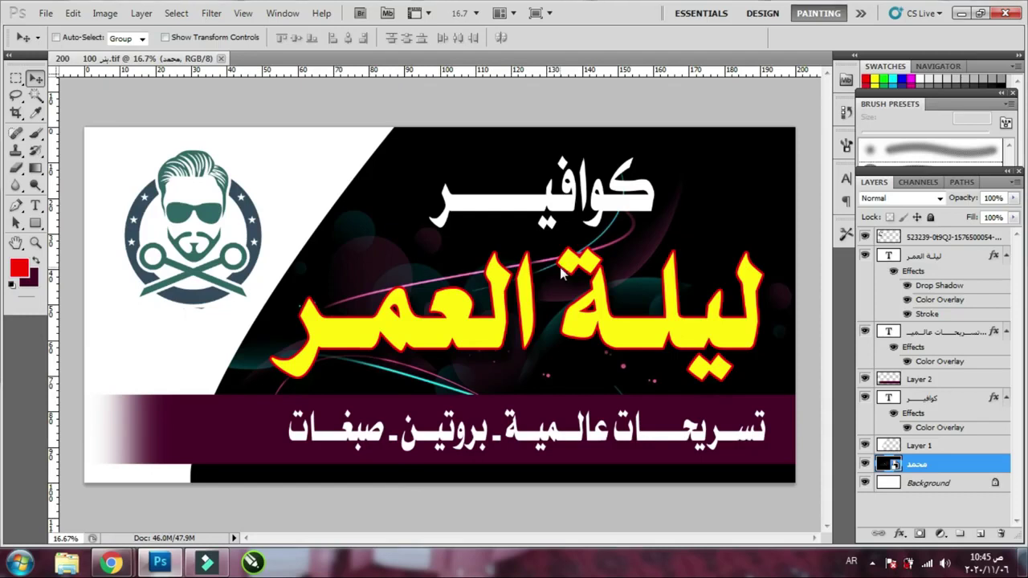
pyautogui.hotkey('ctrl', 'shift', 's')
pyautogui.press('Escape')
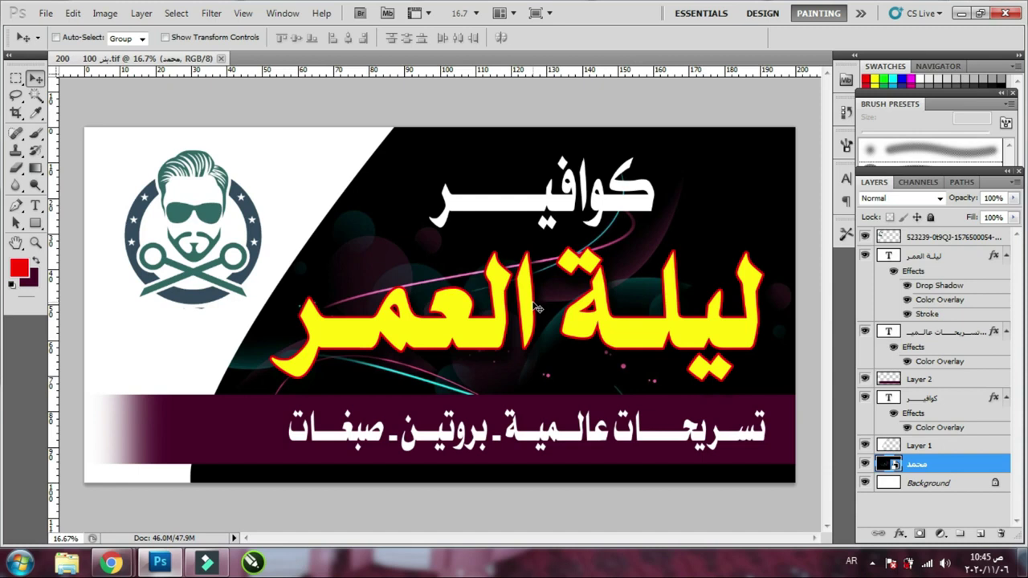
# Try merging all visible layers into a single layer, and undo the merge
pyautogui.hotkey('ctrl', 'shift', 'e')
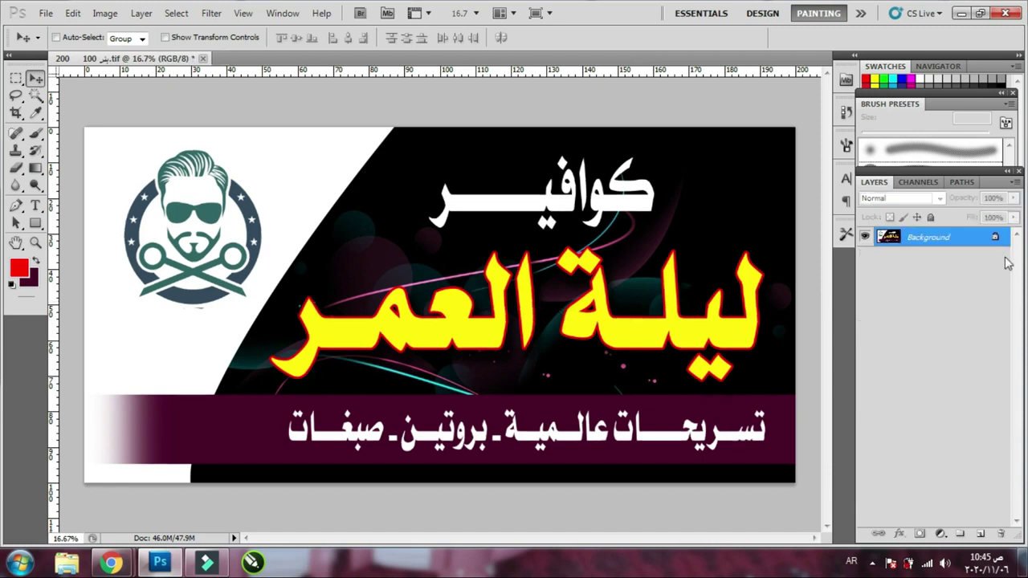
pyautogui.click(594, 352)
pyautogui.hotkey('ctrl', 'z')
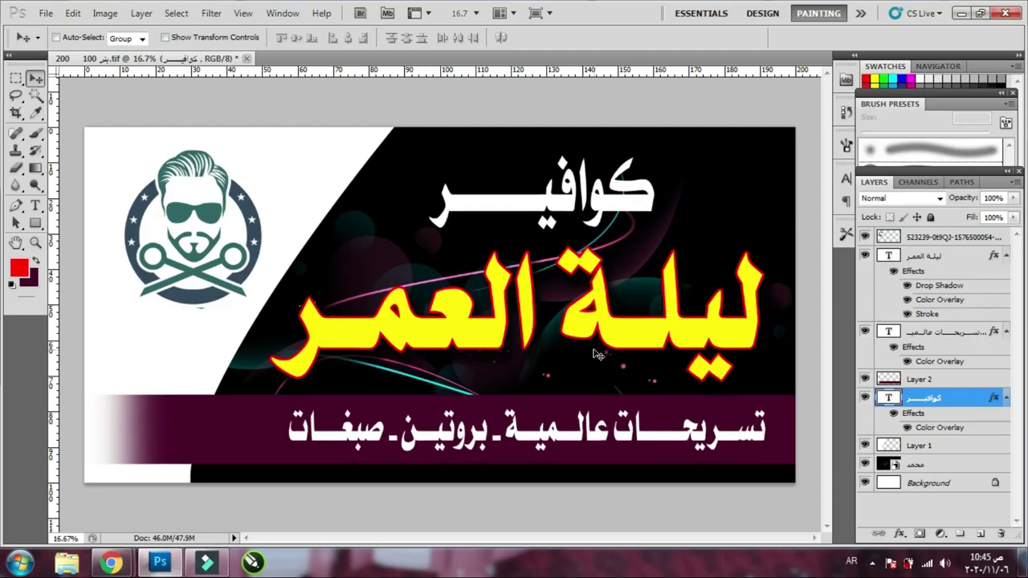
# Merge all of the banner's visible layers into the Background layer
pyautogui.click(593, 349)
pyautogui.hotkey('ctrl', 'shift', 'e')
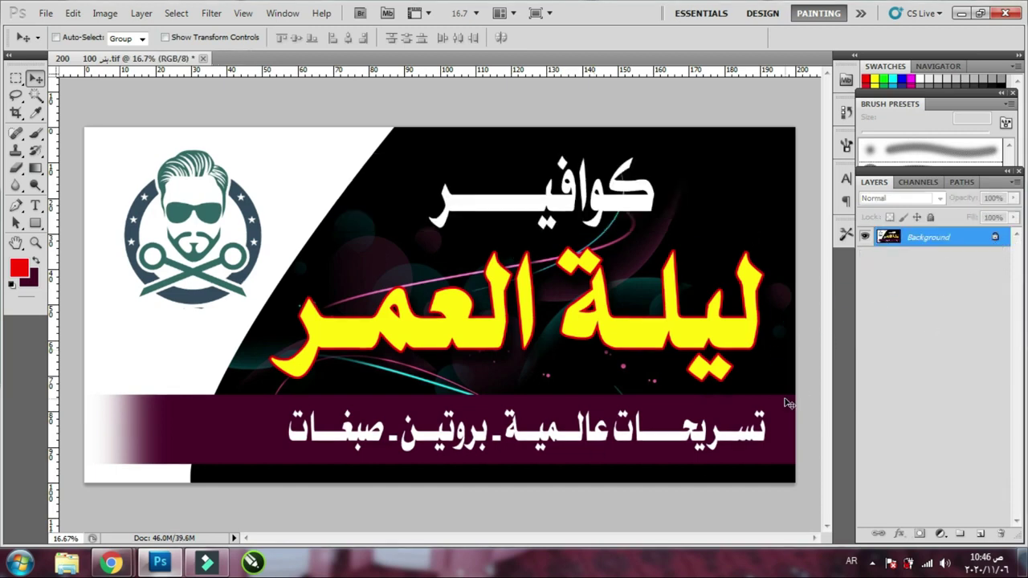
pyautogui.hotkey('ctrl', 'shift', 's')
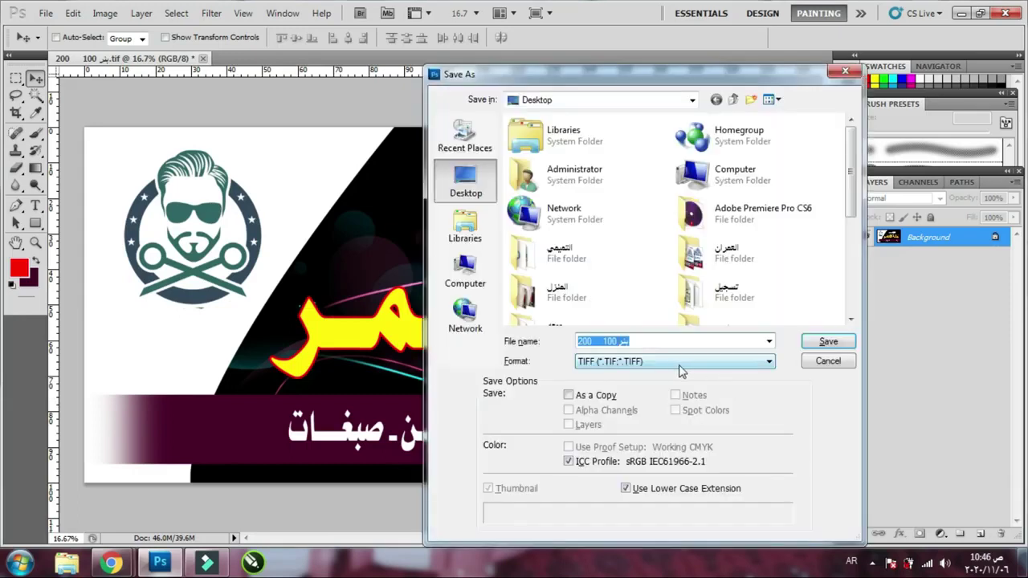
pyautogui.click(680, 365)
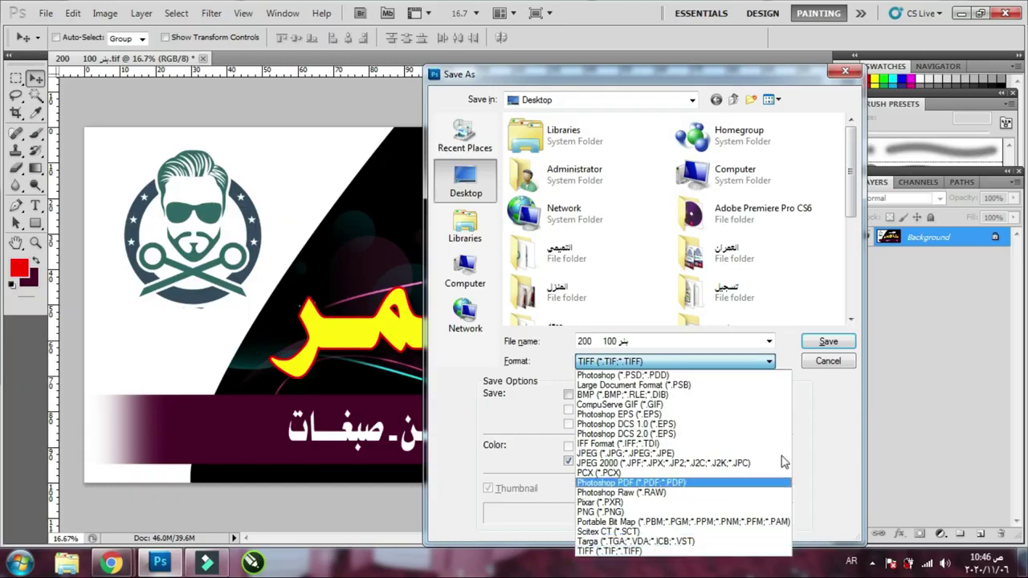
pyautogui.click(839, 366)
pyautogui.click(827, 361)
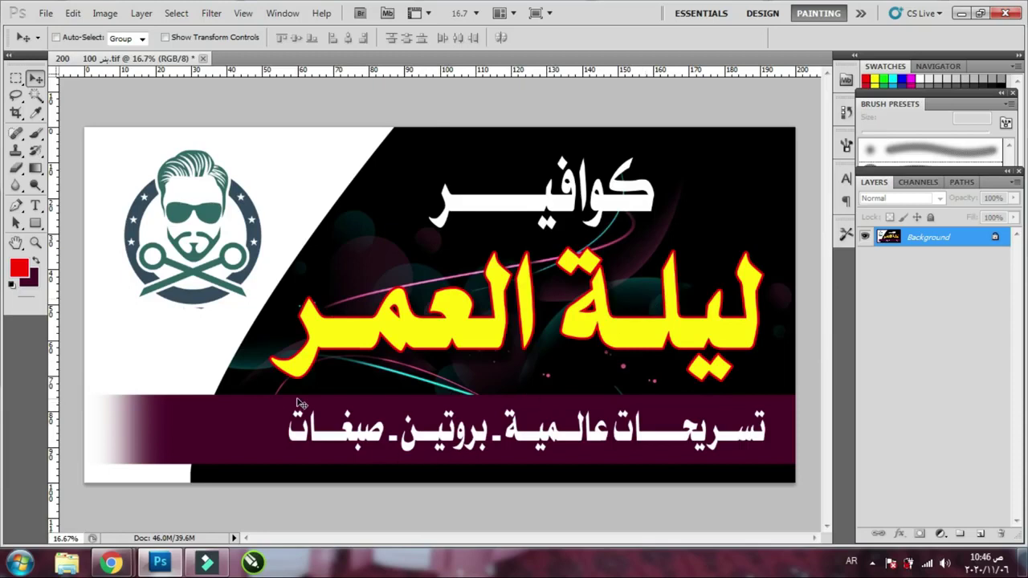
# Save the merged banner as a separate TIFF under a changed file name with LZW compression, without replacing the layered file
pyautogui.hotkey('ctrl', 'shift', 's')
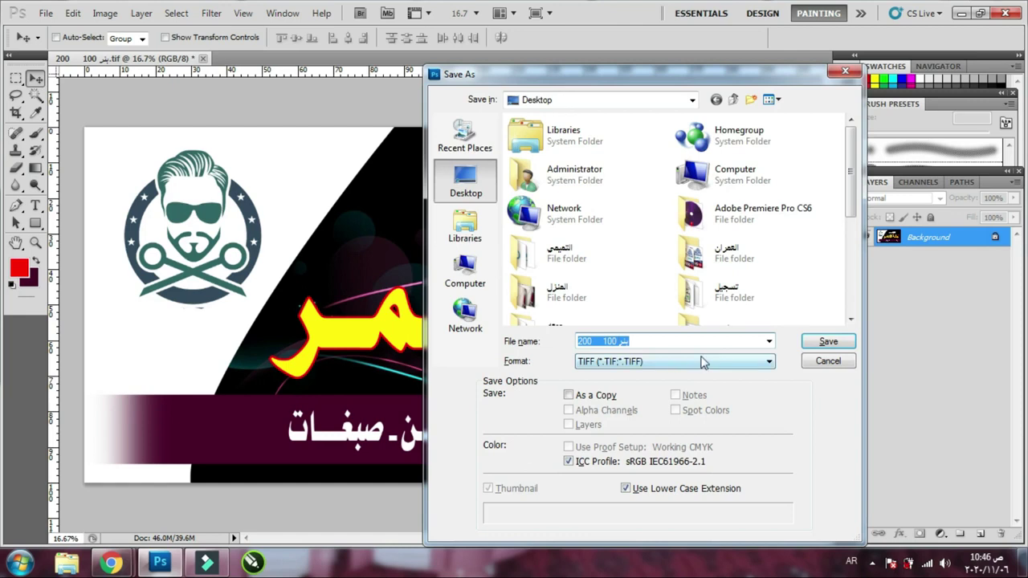
pyautogui.click(703, 374)
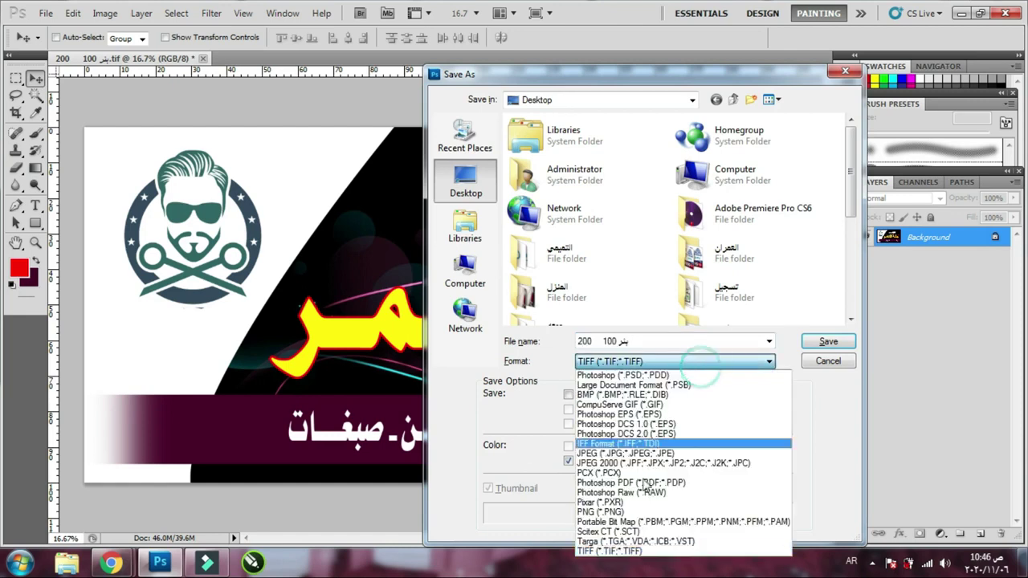
pyautogui.click(661, 560)
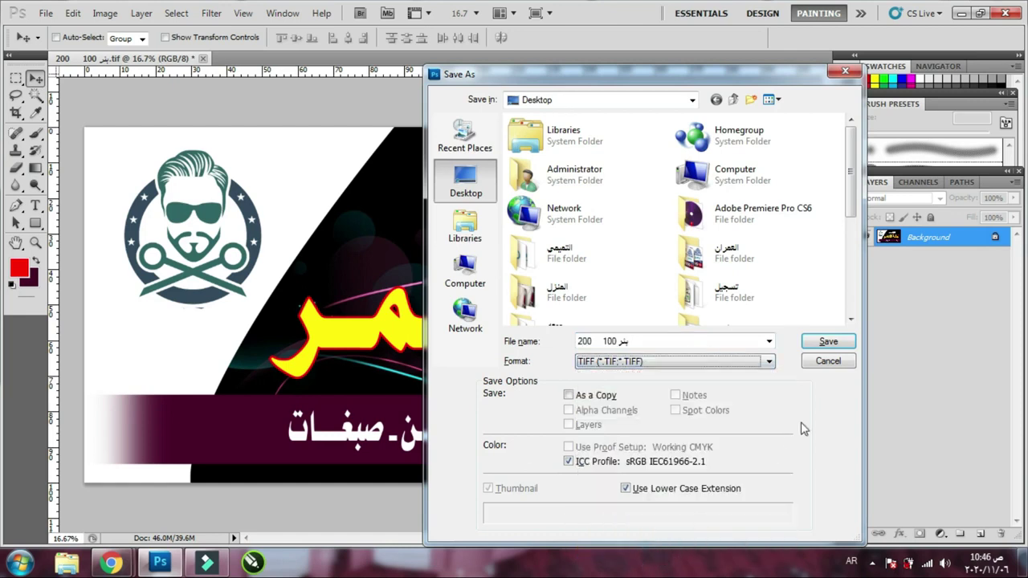
pyautogui.click(830, 343)
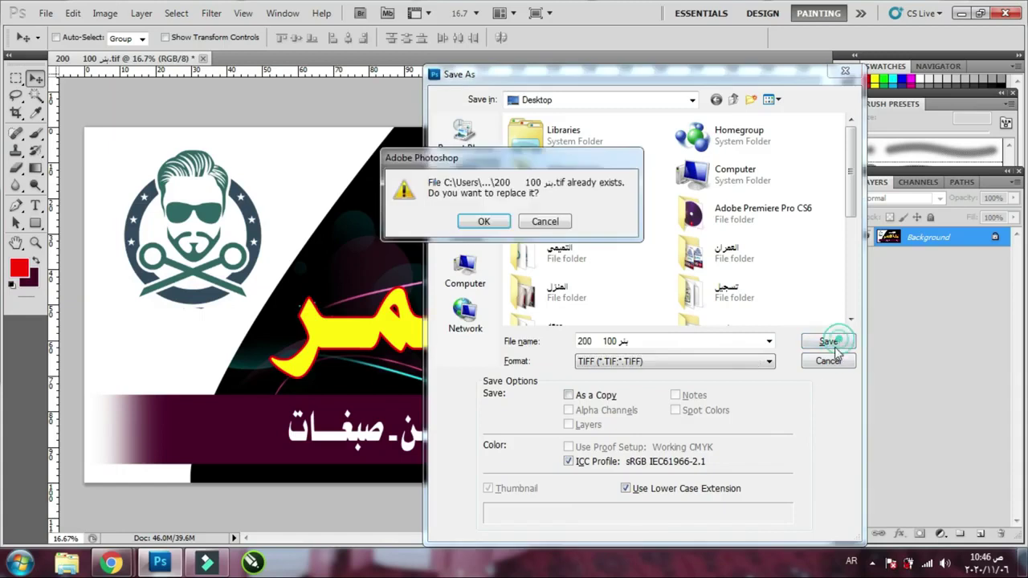
pyautogui.click(544, 222)
pyautogui.click(661, 341)
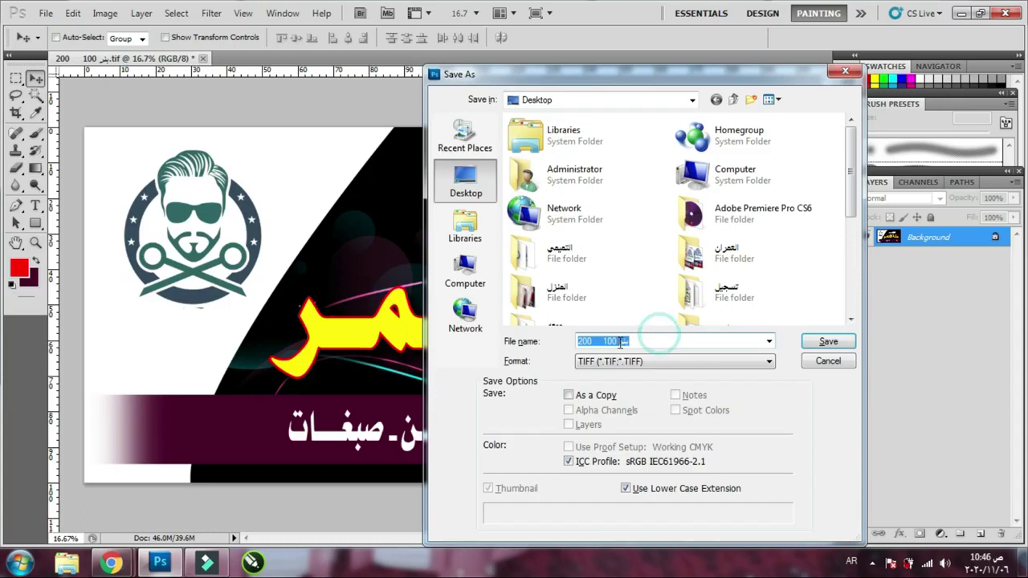
pyautogui.click(620, 363)
pyautogui.write('جديد')
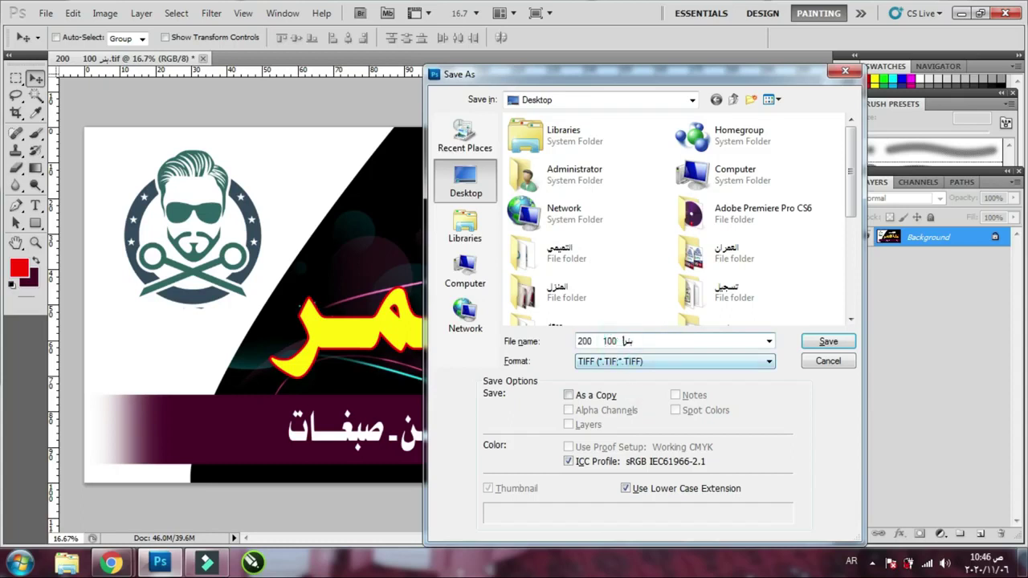
pyautogui.click(843, 343)
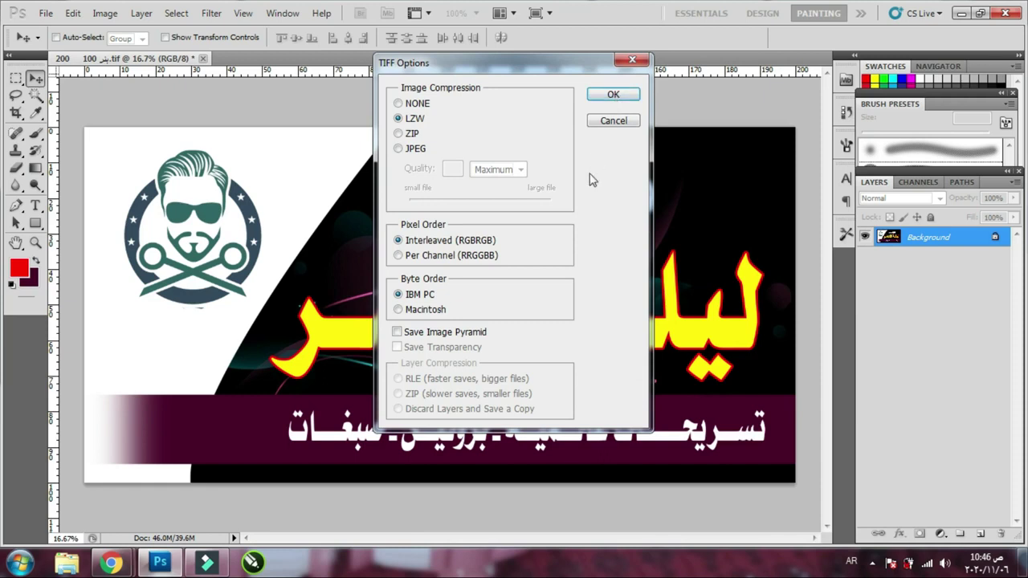
pyautogui.click(621, 96)
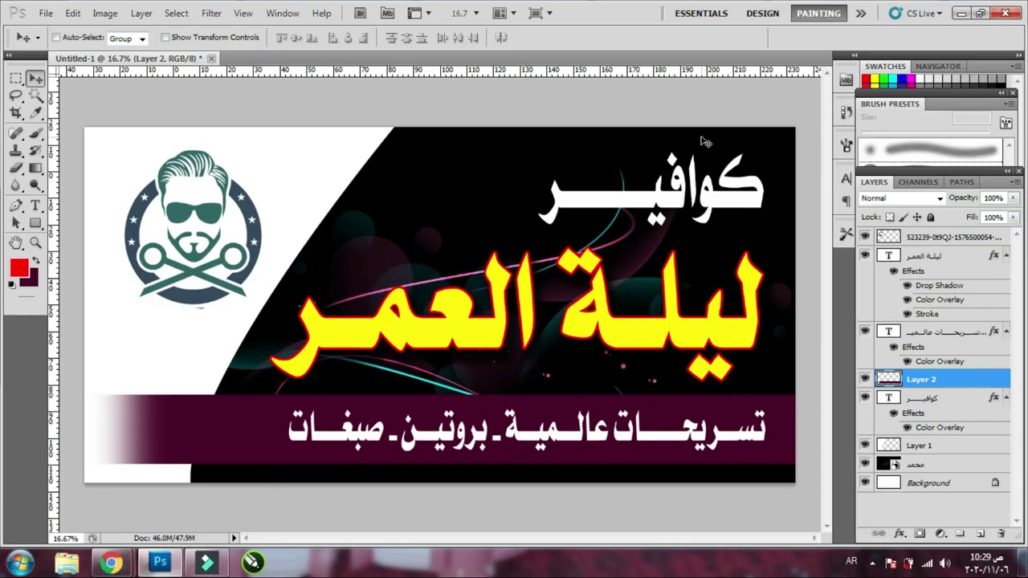
# Select the layer of the white heading "كوافير" and move it leftwards to sit centred above the yellow title
pyautogui.rightClick(652, 202)
pyautogui.click(657, 212)
pyautogui.moveTo(652, 210); pyautogui.dragTo(566, 213)
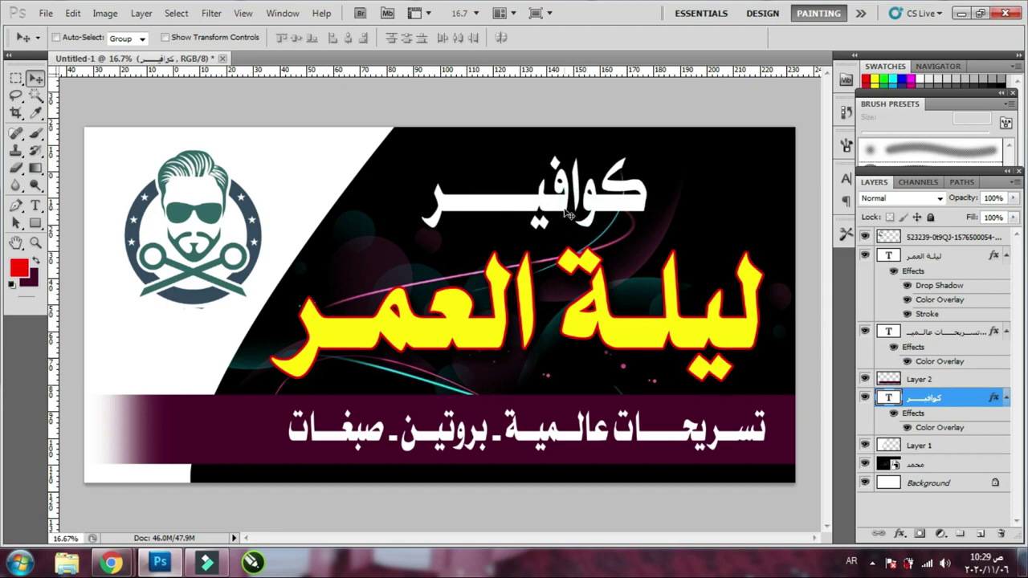
pyautogui.moveTo(567, 214); pyautogui.dragTo(575, 215)
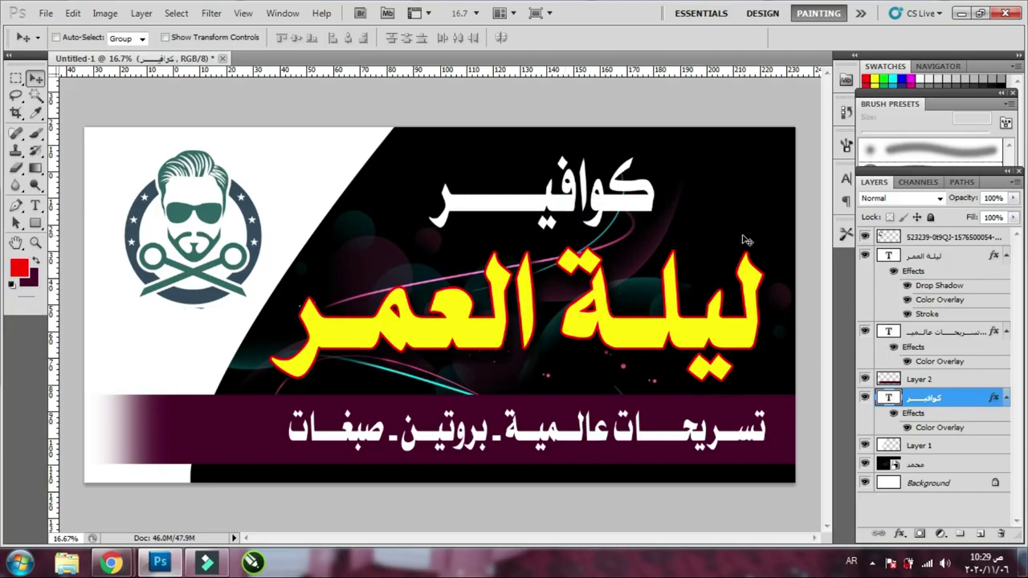